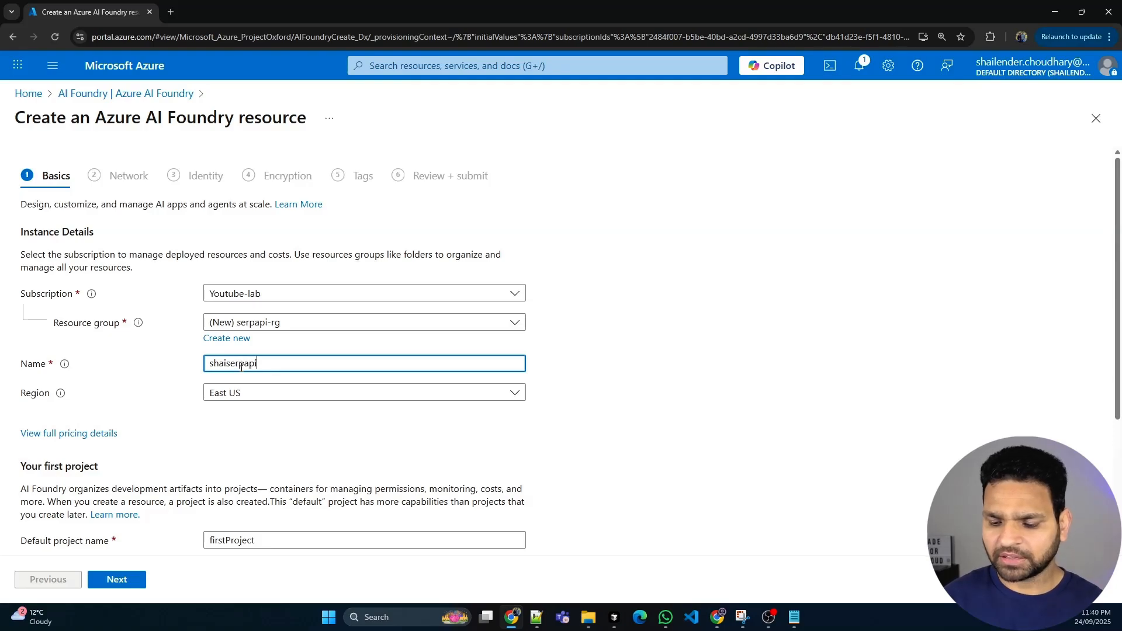
# Complete the AI Foundry resource name as shaiserpapi001 and set its region to East US 2
pyautogui.write('001')
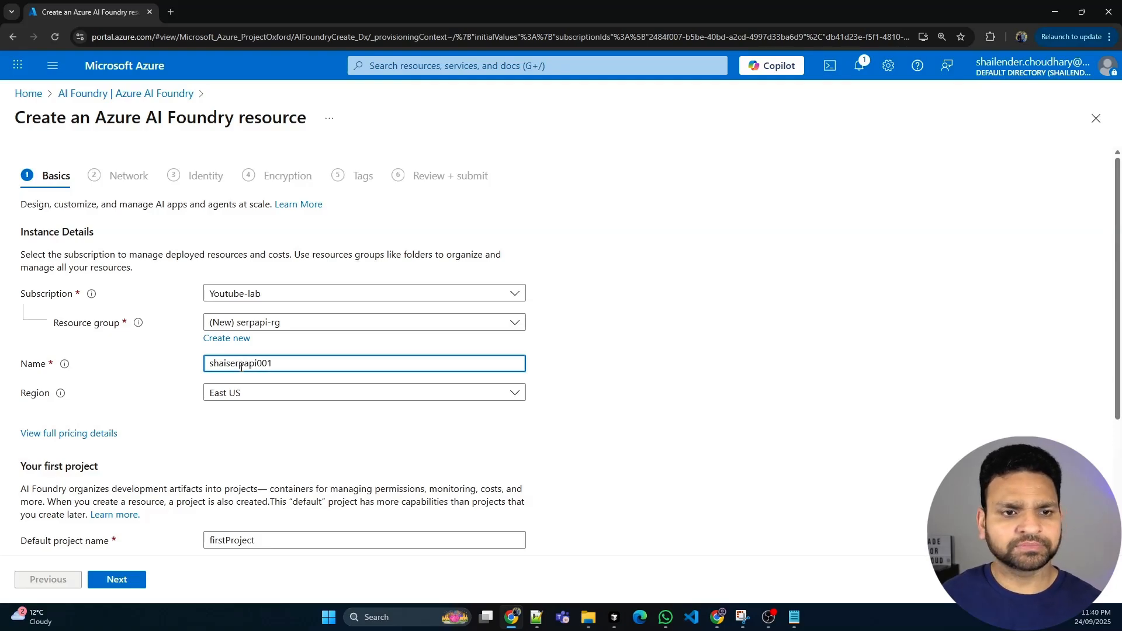
pyautogui.click(255, 394)
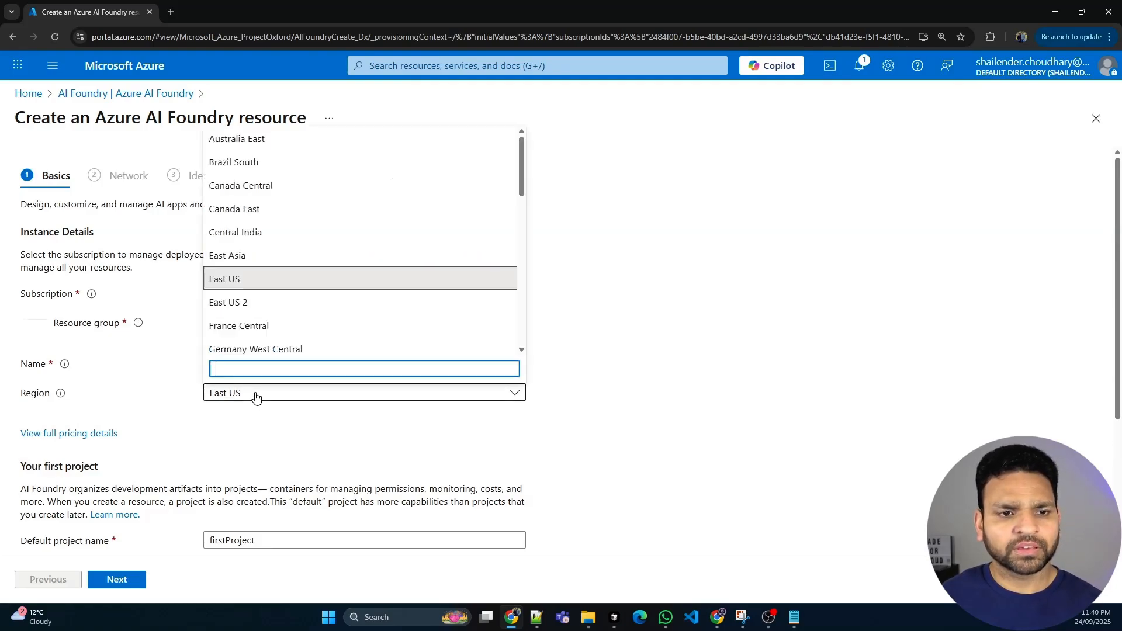
pyautogui.click(234, 304)
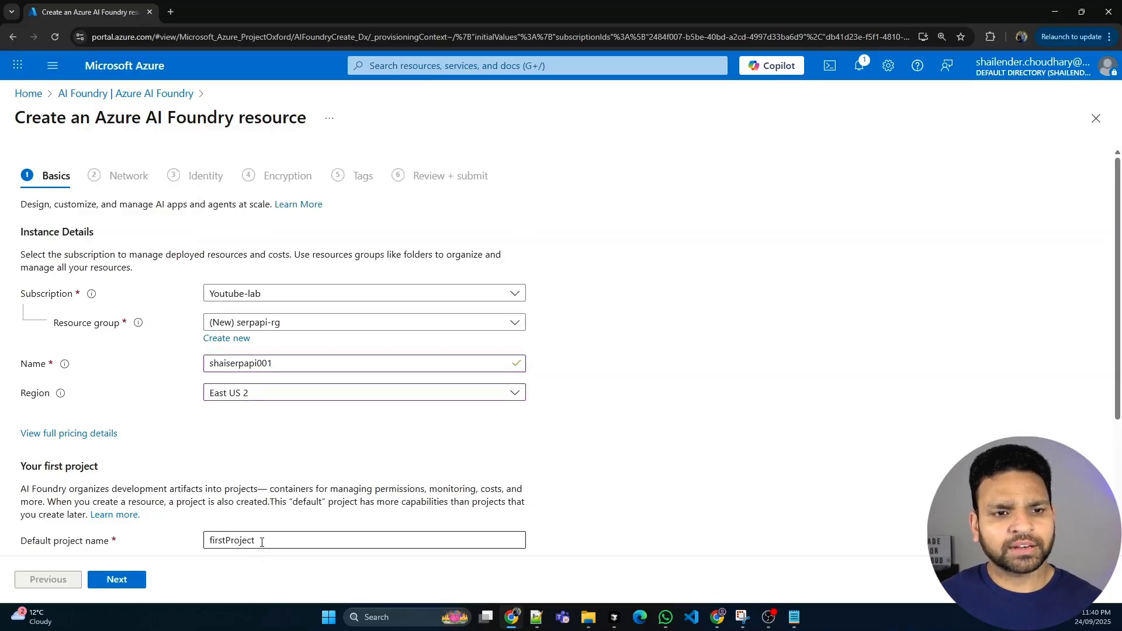
# Replace the default project name with the resource name plus the suffix prj, giving shaiserpapi001prj
pyautogui.moveTo(282, 363); pyautogui.dragTo(196, 370)
pyautogui.hotkey('ctrl', 'c')
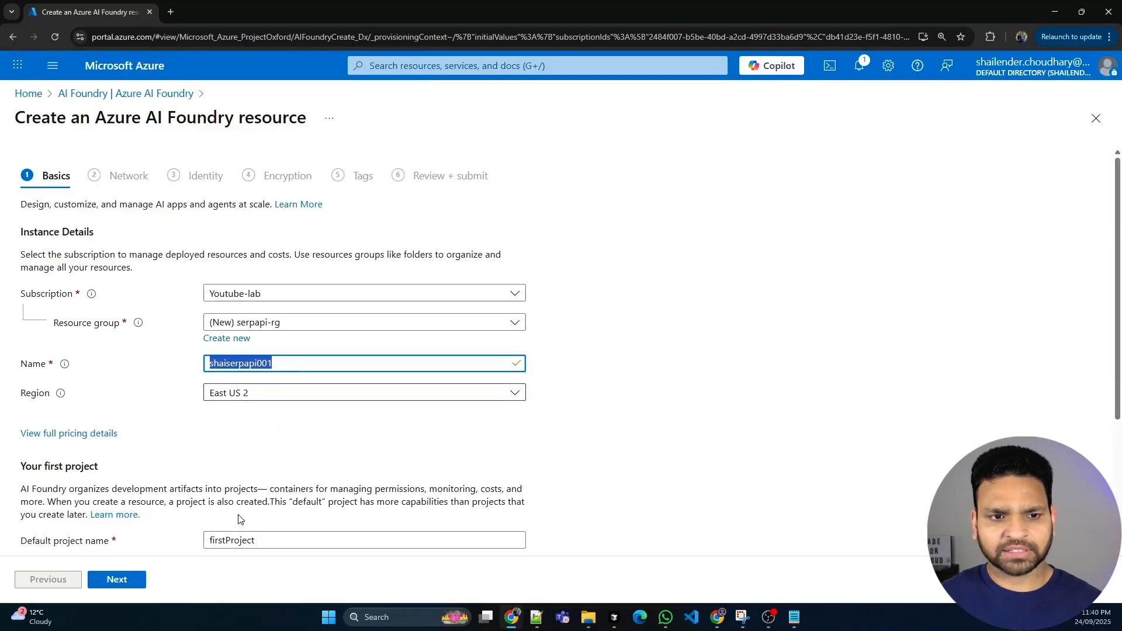
pyautogui.moveTo(266, 540); pyautogui.dragTo(173, 538)
pyautogui.hotkey('ctrl', 'v')
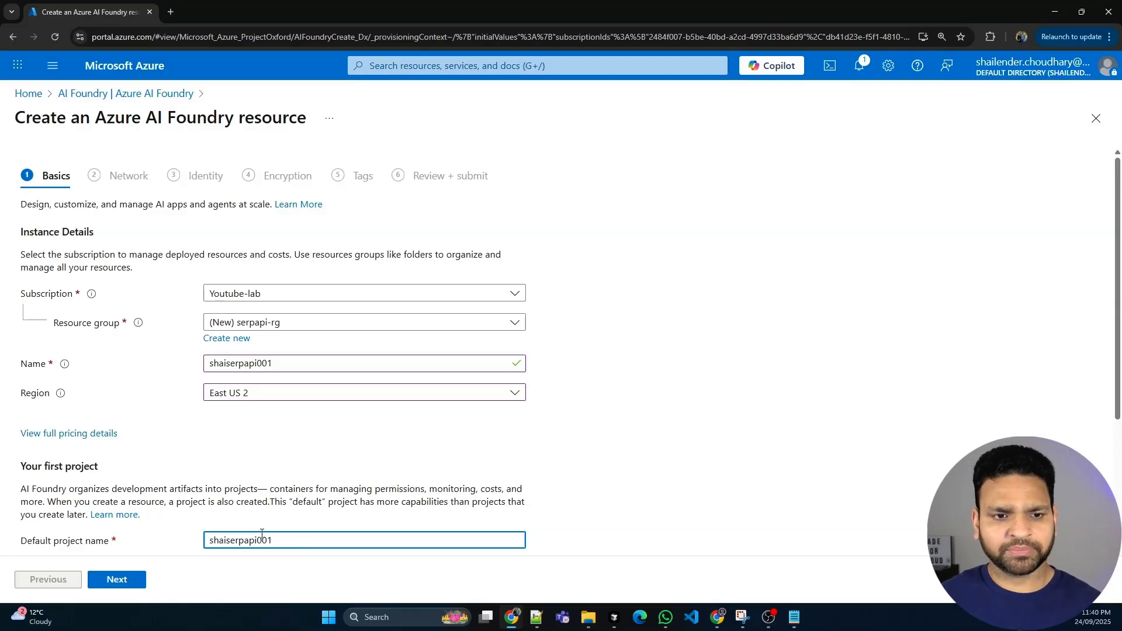
pyautogui.write('prj')
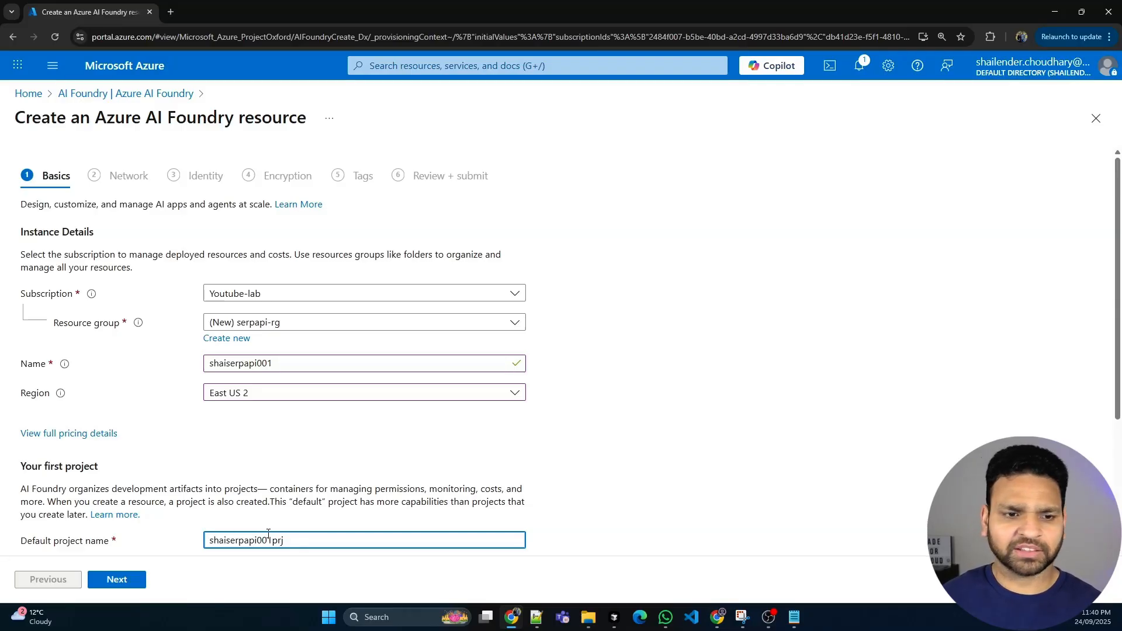
# Keep the default network, identity, encryption and tag settings and create the AI Foundry resource
pyautogui.click(122, 581)
pyautogui.click(130, 579)
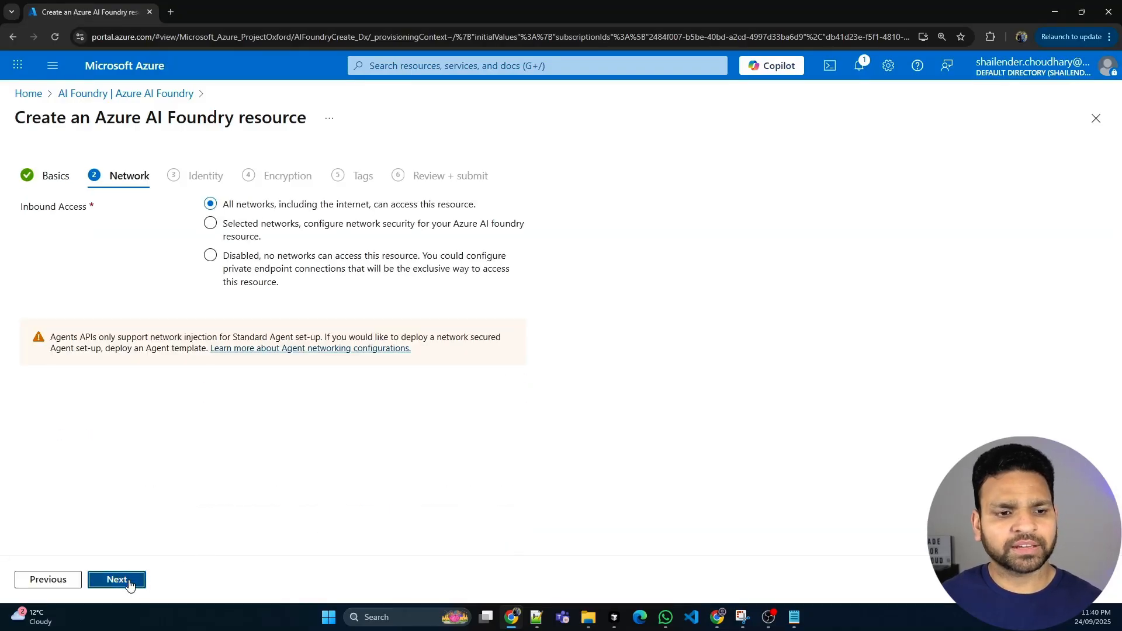
pyautogui.click(131, 581)
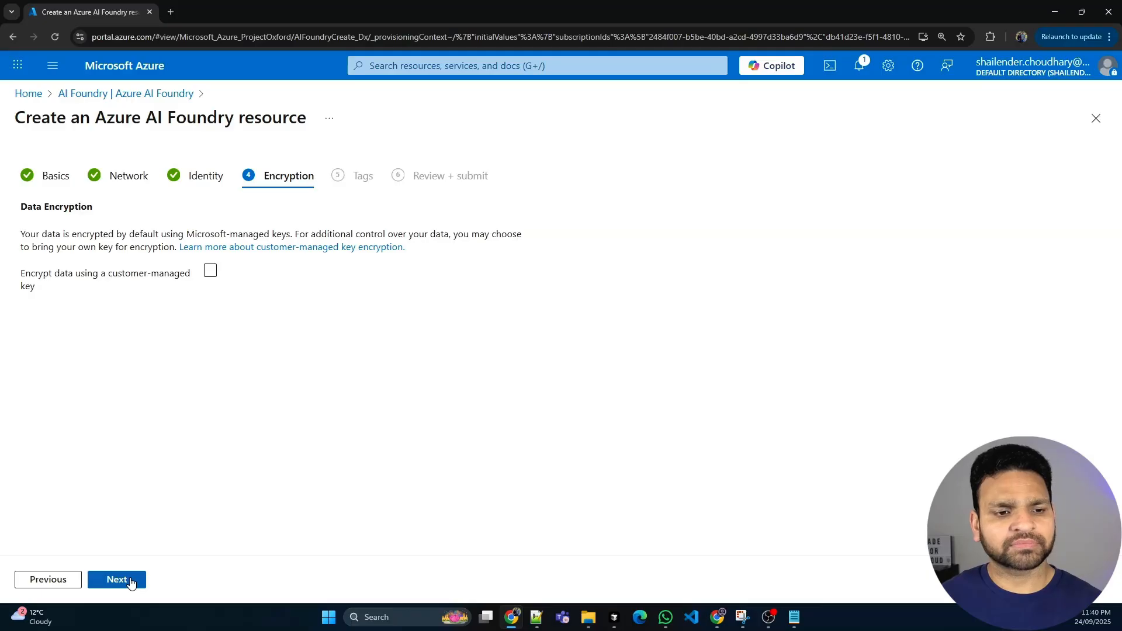
pyautogui.click(131, 581)
pyautogui.click(132, 582)
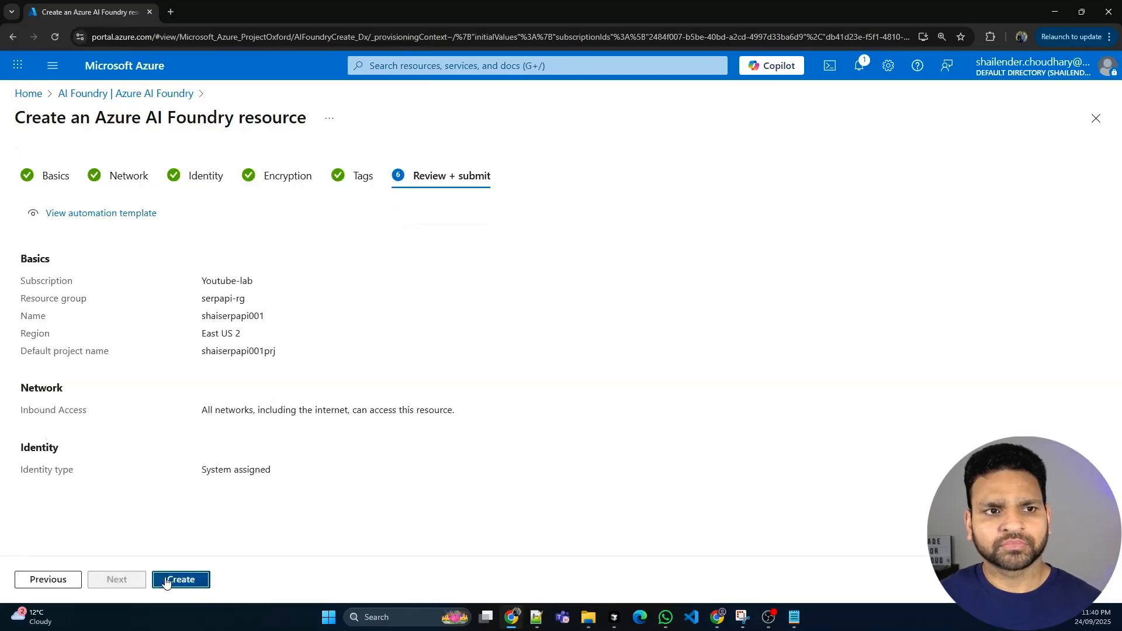
pyautogui.click(166, 580)
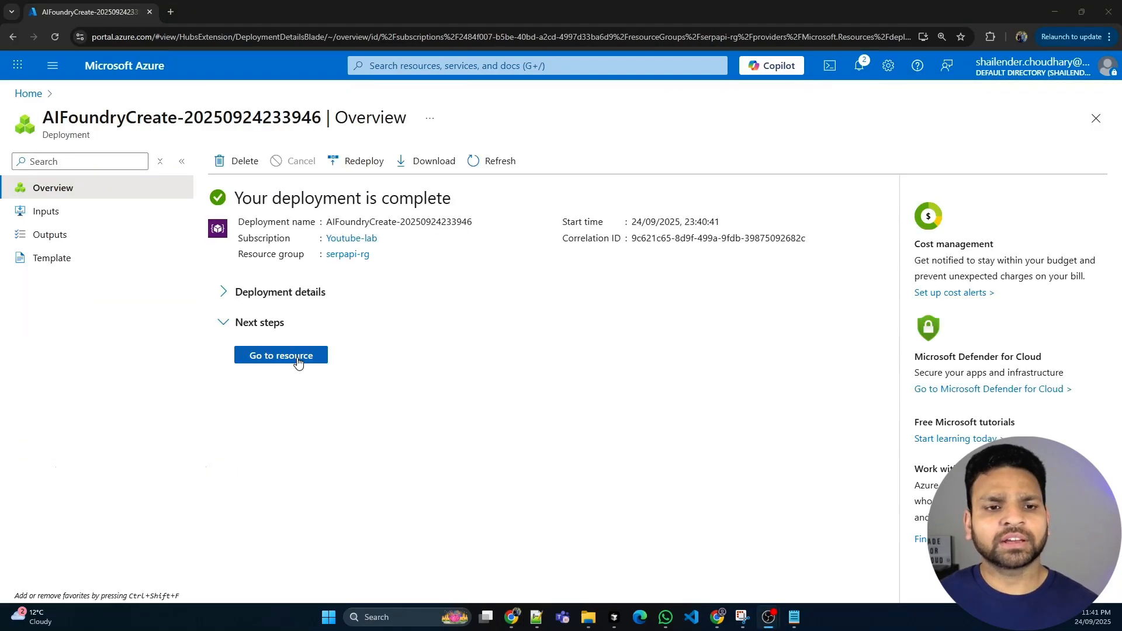
# Go to the deployed resource and open it in the Azure AI Foundry portal, signing in with the existing account
pyautogui.click(290, 353)
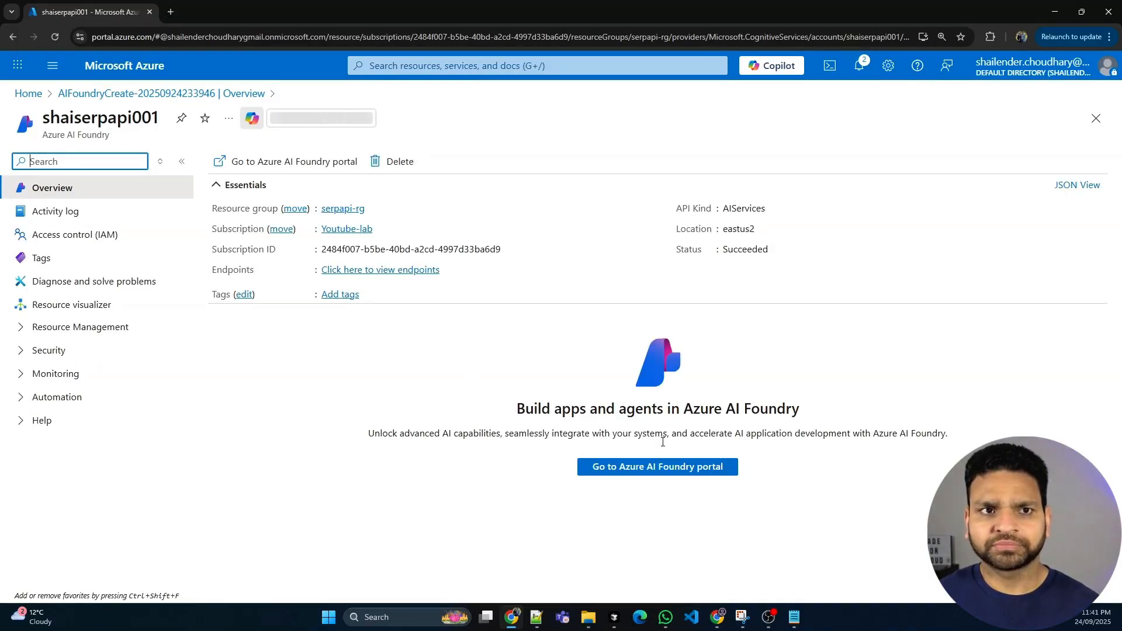
pyautogui.click(681, 467)
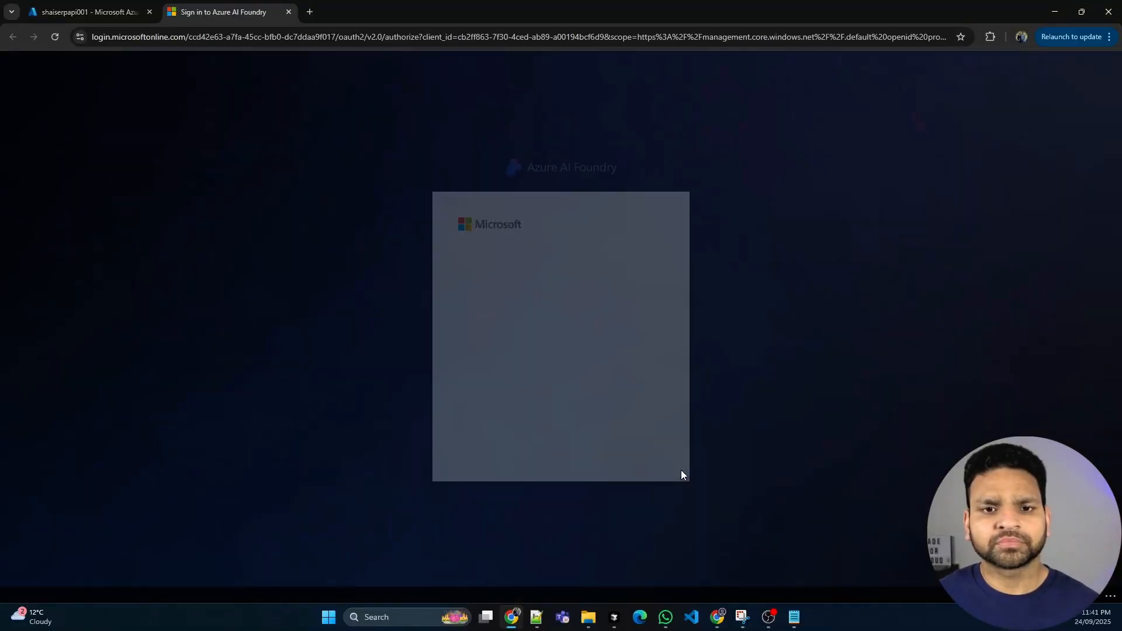
pyautogui.click(520, 295)
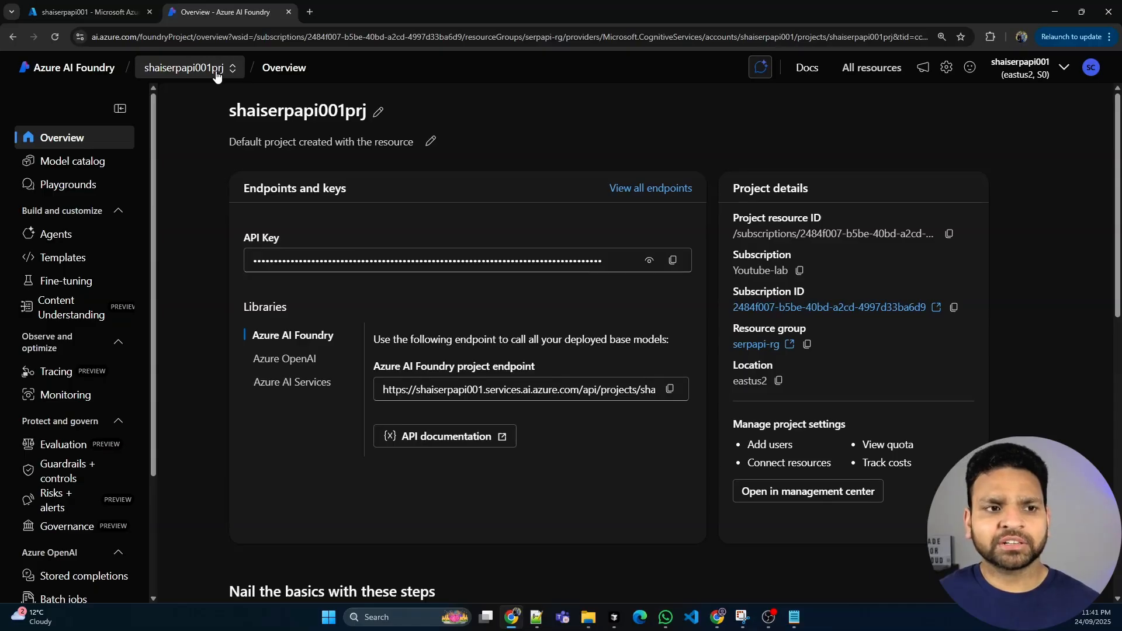
# Go to the project's agents and choose gpt-4o as the model to deploy
pyautogui.click(53, 240)
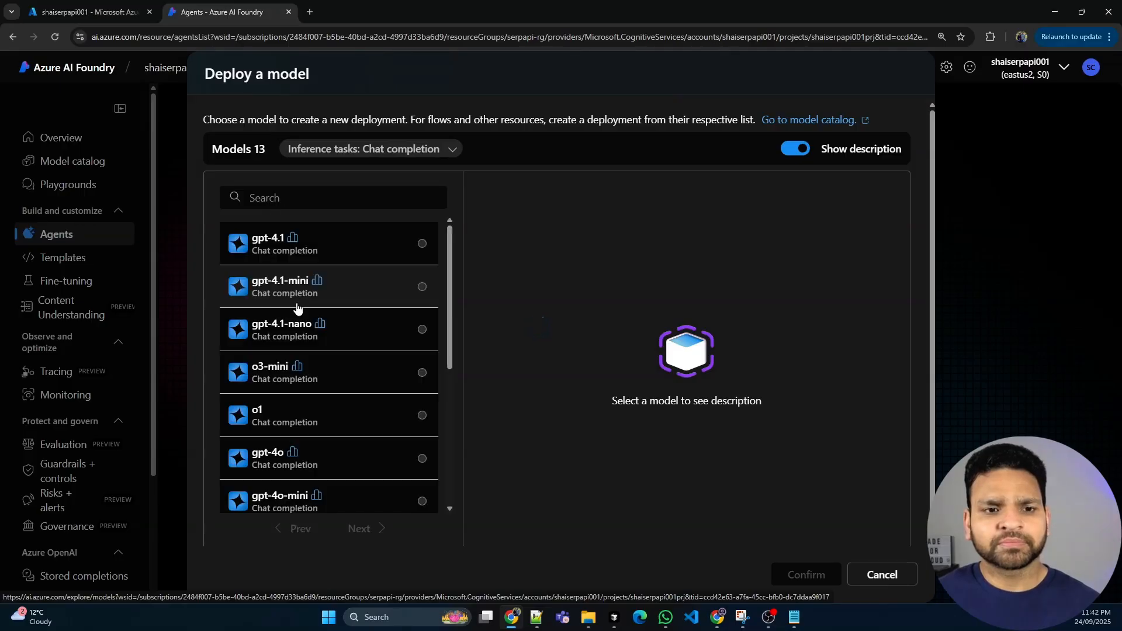
pyautogui.click(260, 456)
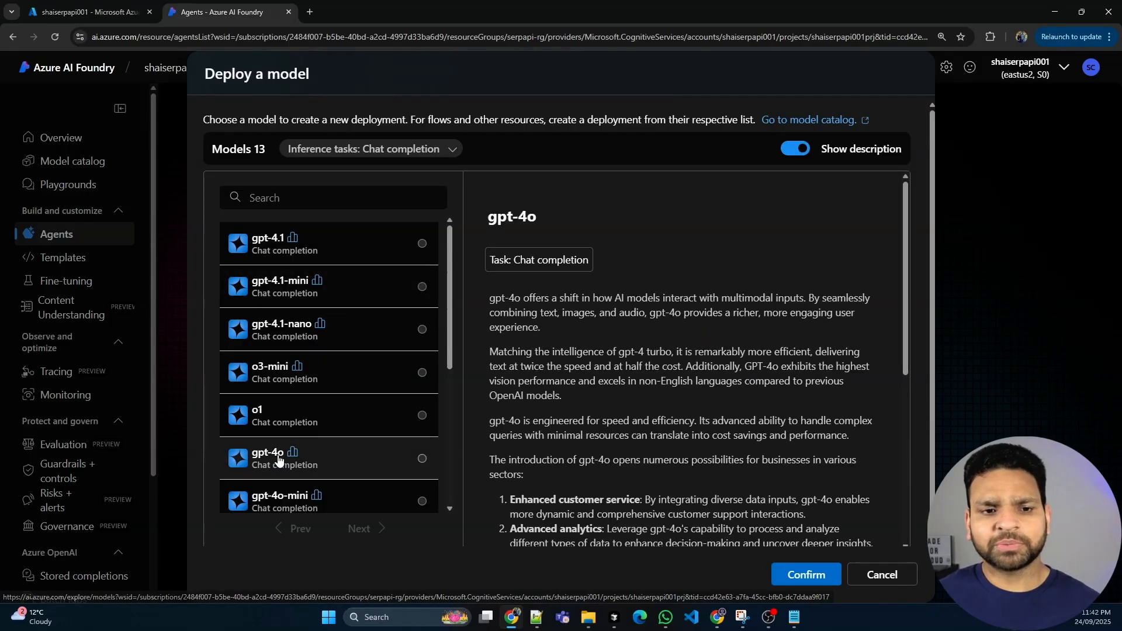
pyautogui.click(794, 574)
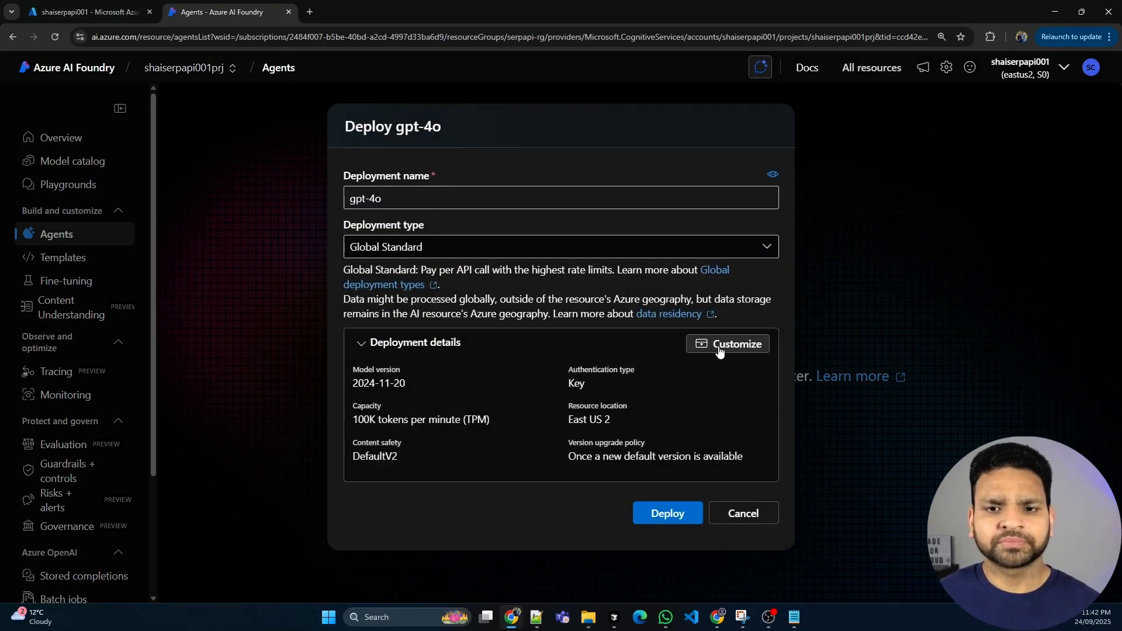
# Customize the gpt-4o deployment with a rate limit of 201K tokens per minute and deploy it
pyautogui.click(719, 350)
pyautogui.moveTo(466, 528); pyautogui.dragTo(576, 529)
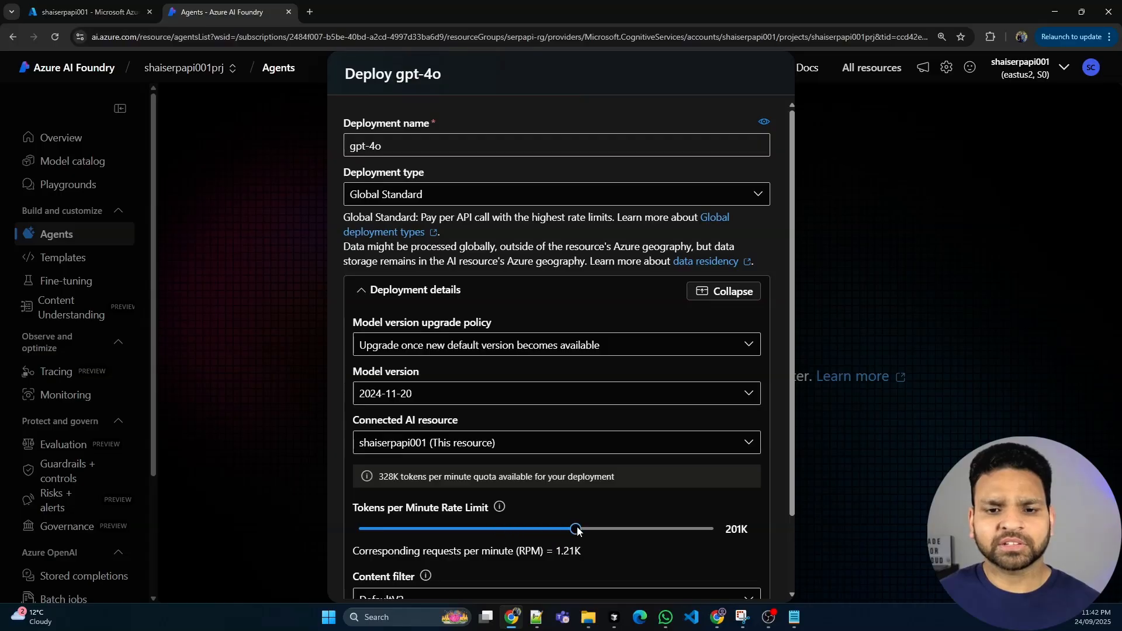
pyautogui.scroll(-3, 762, 481)
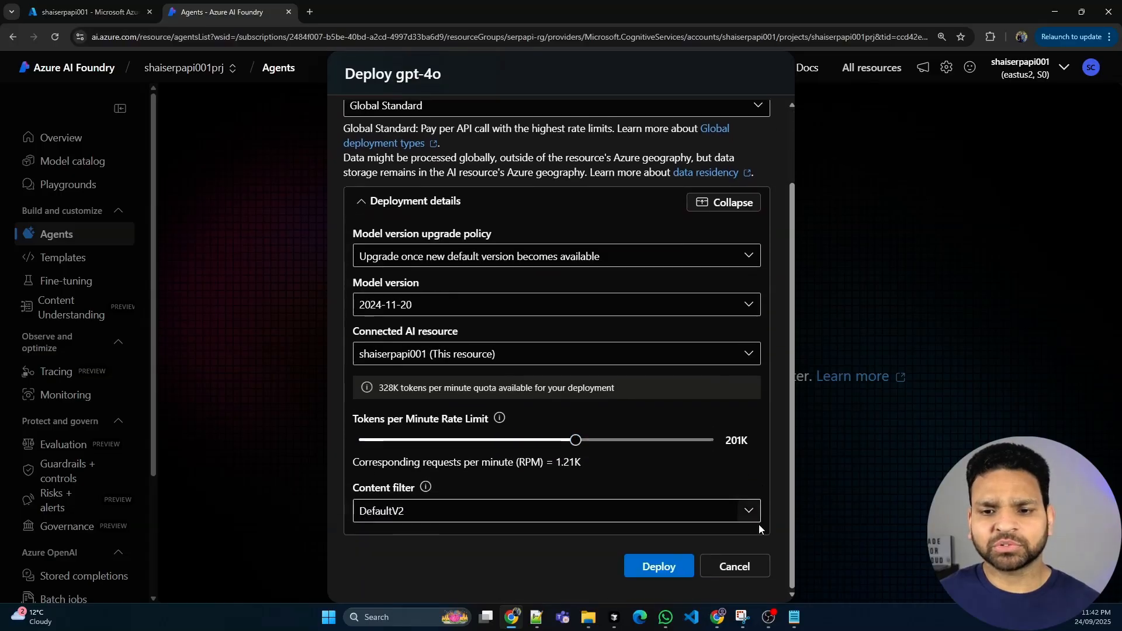
pyautogui.click(658, 567)
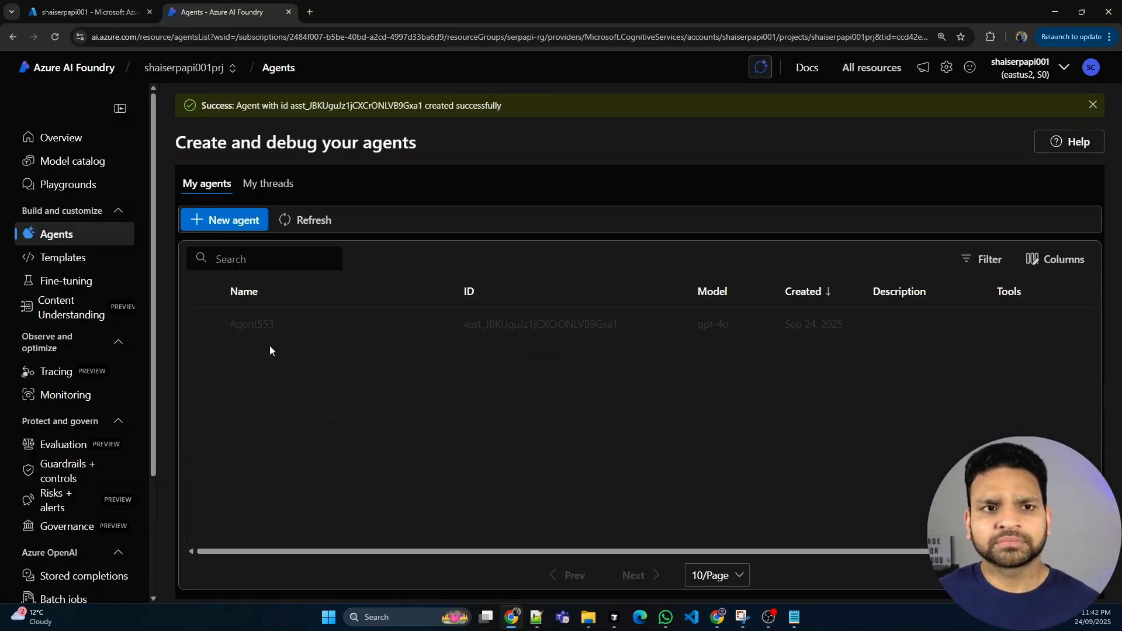
# Select the newly created agent and rename it Web_agent
pyautogui.click(257, 325)
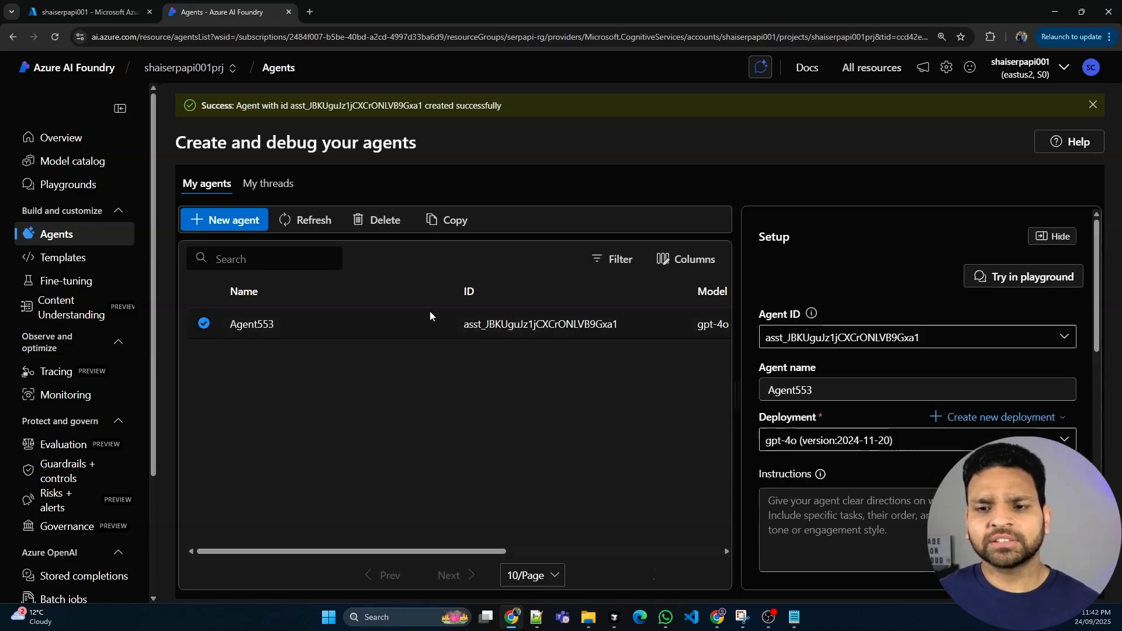
pyautogui.doubleClick(820, 382)
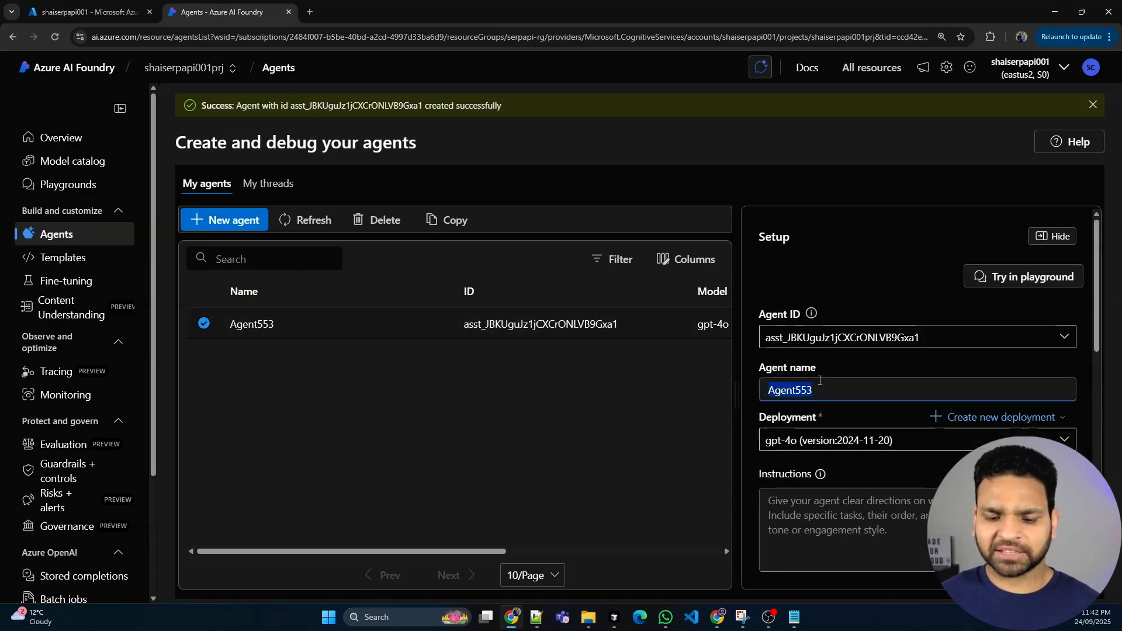
pyautogui.write('Web ')
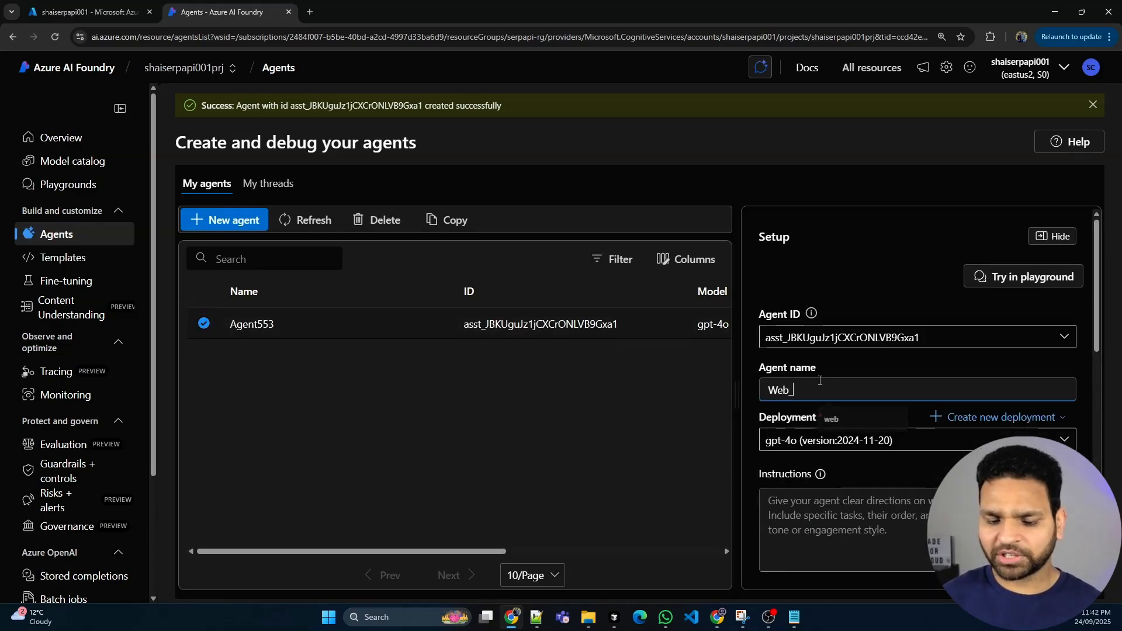
pyautogui.write('agent')
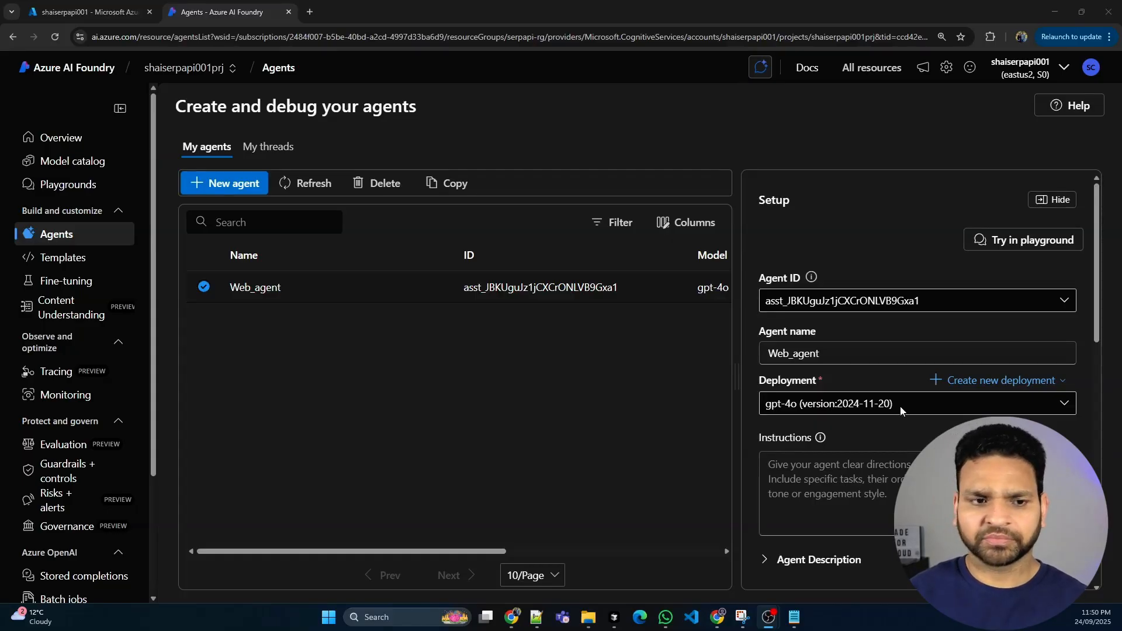
# Open Web_agent in the playground and send it the message "Hi"
pyautogui.click(1023, 242)
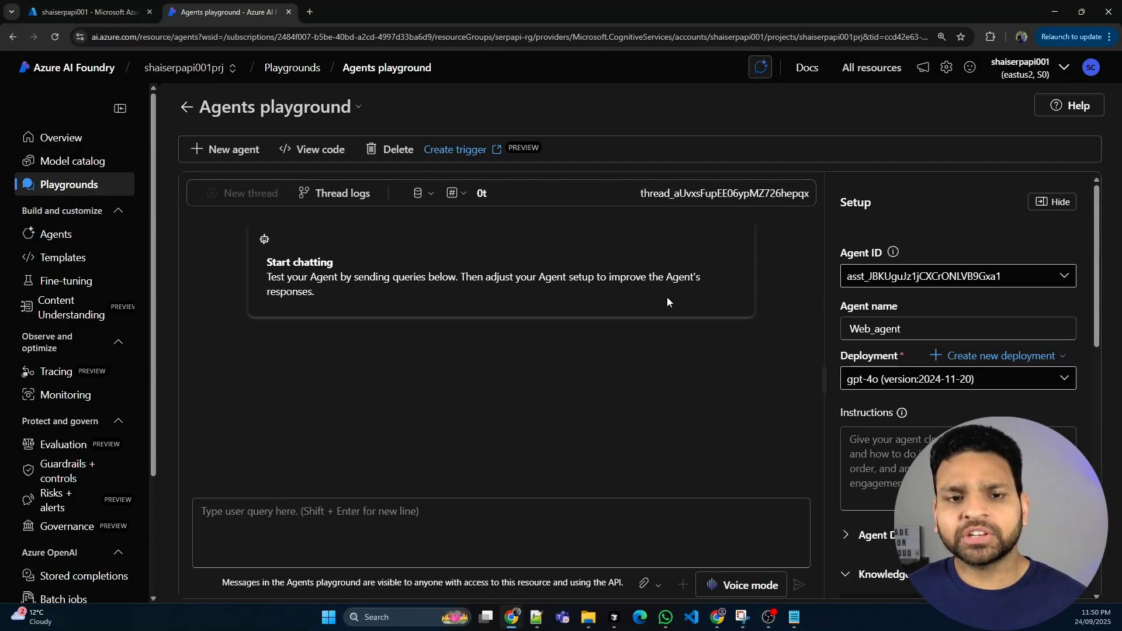
pyautogui.click(405, 519)
pyautogui.write('H')
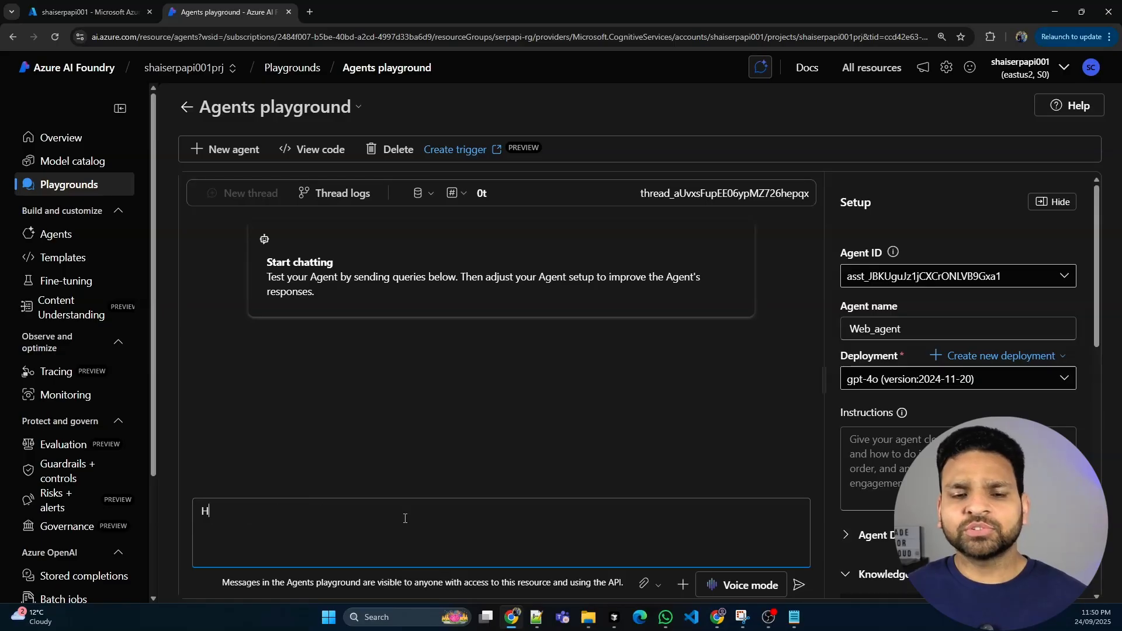
pyautogui.write('i')
pyautogui.press('Return')
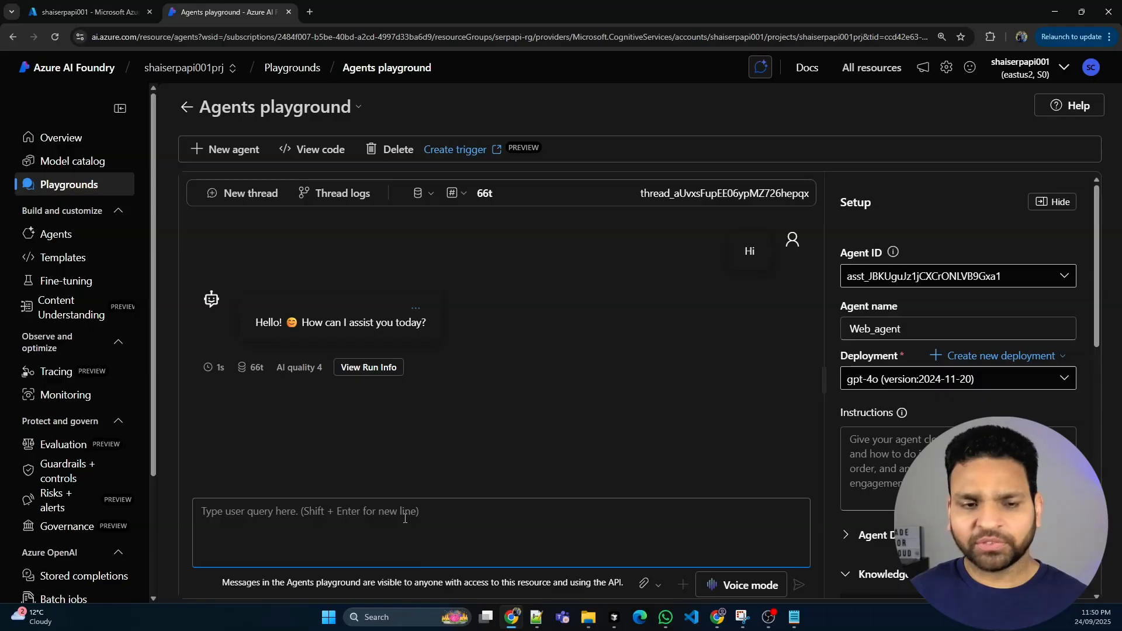
# Ask the agent "What is the date today?" in the playground chat
pyautogui.write('Wha')
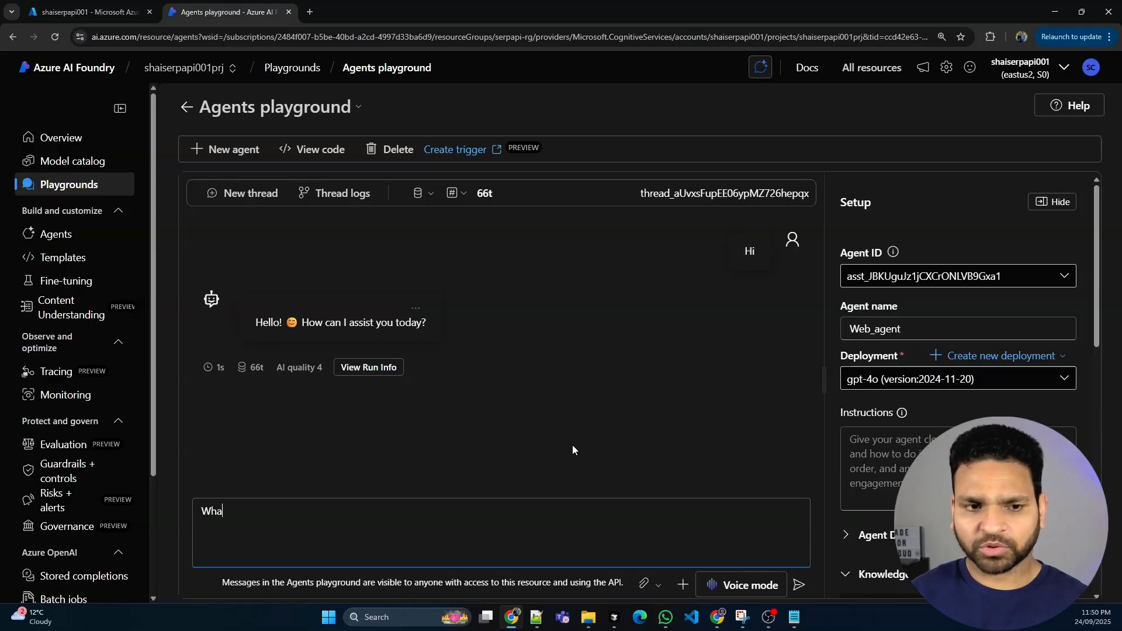
pyautogui.write('t i')
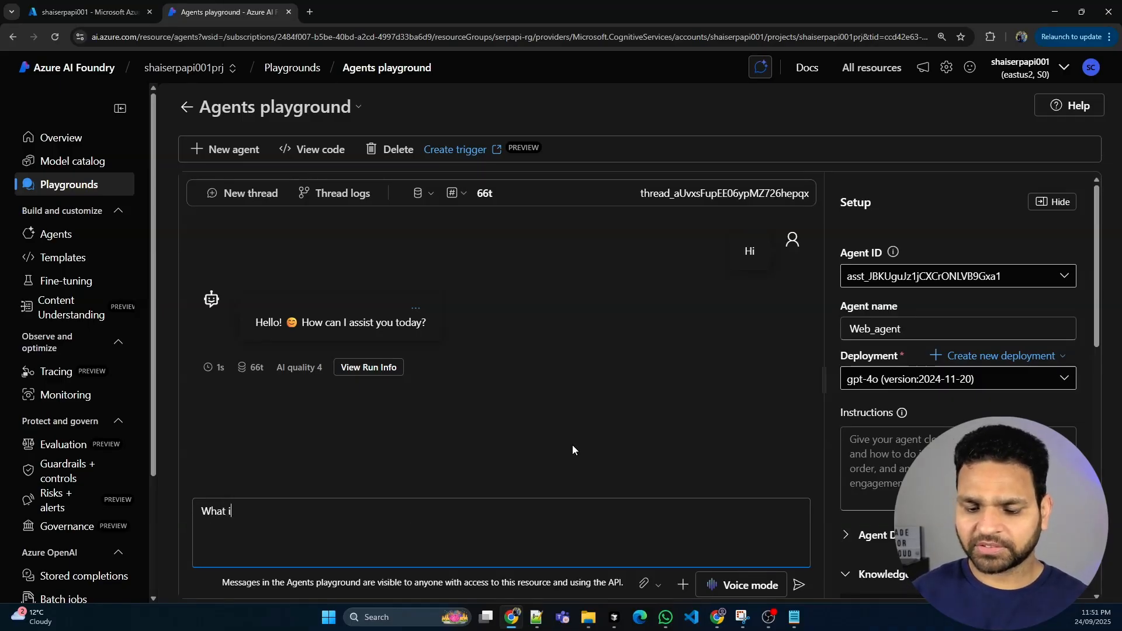
pyautogui.write('s the date to')
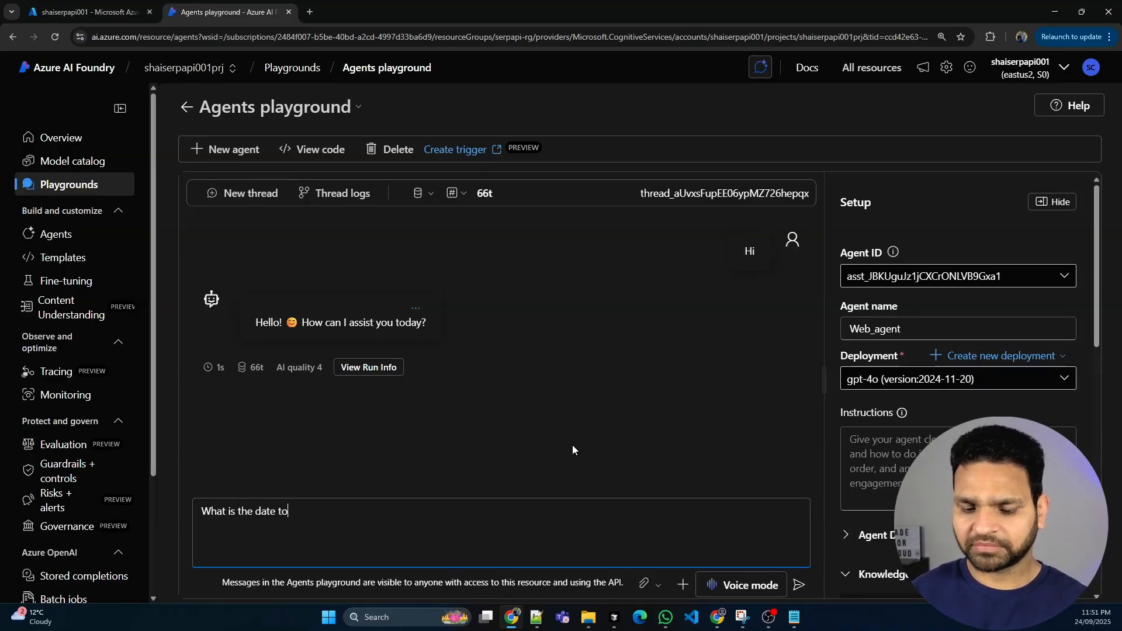
pyautogui.write('day?')
pyautogui.press('Return')
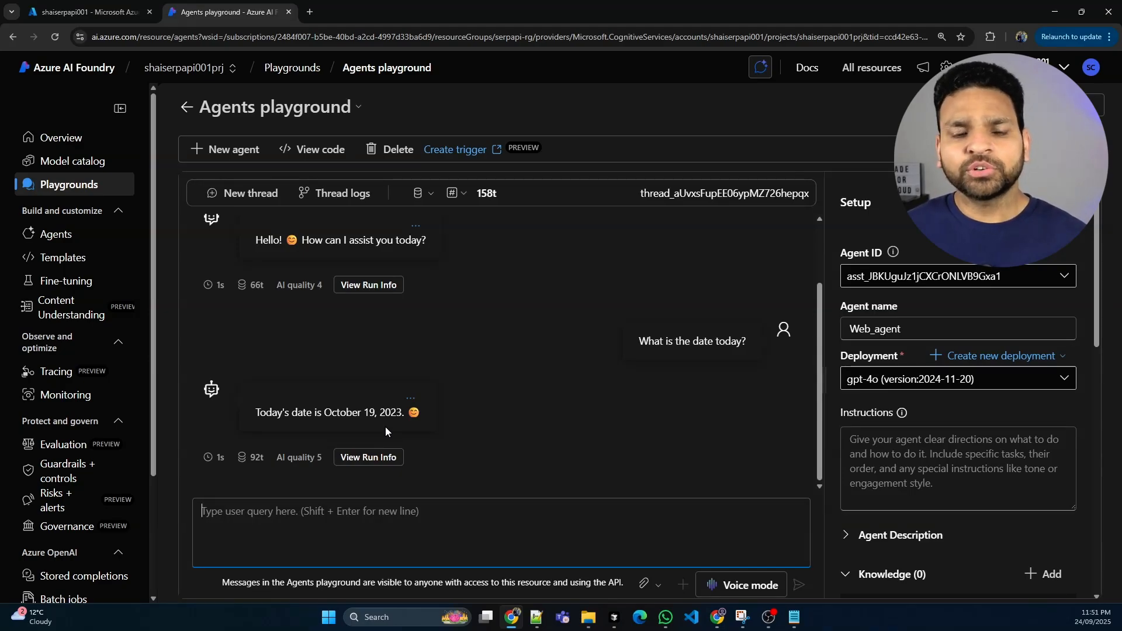
# Review the data sources that can be added as knowledge to the agent without adding any
pyautogui.scroll(-4, 979, 389)
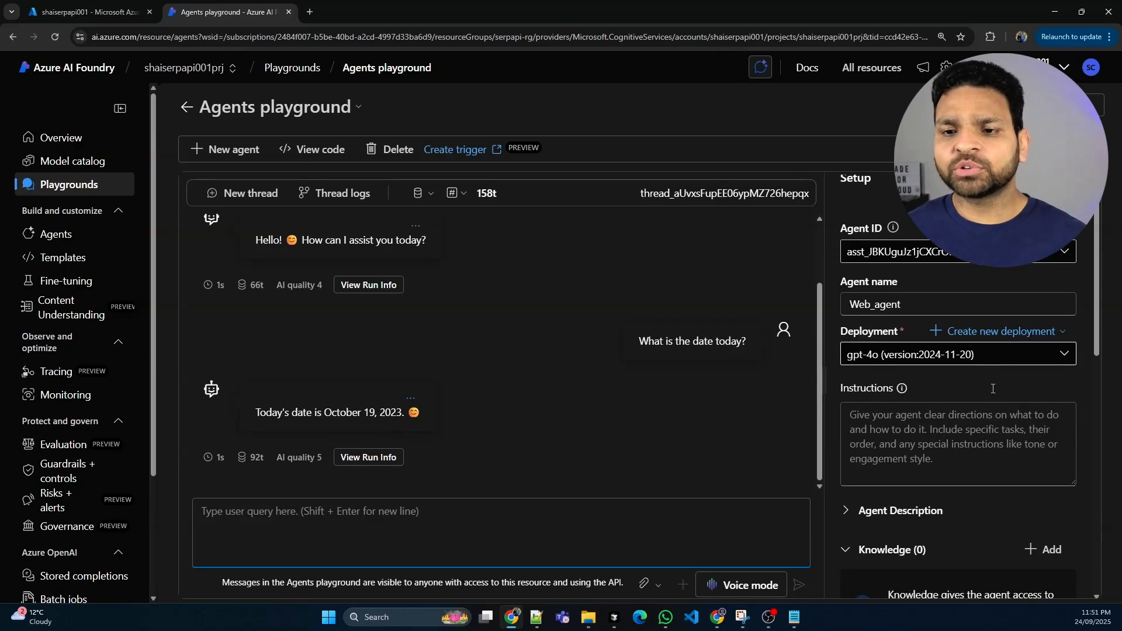
pyautogui.click(1050, 342)
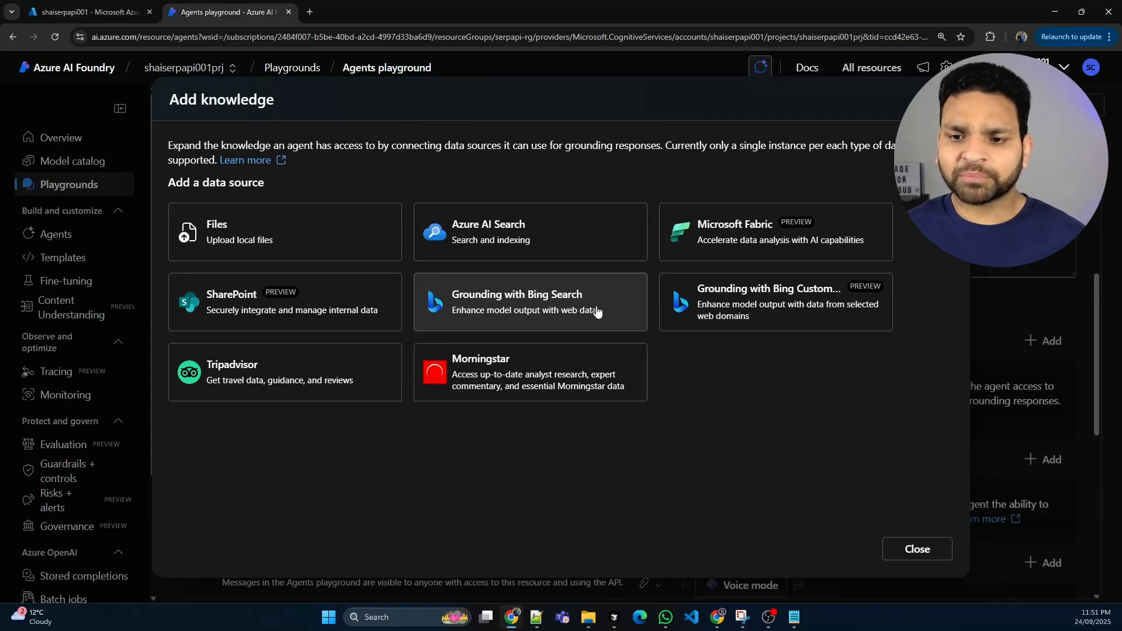
pyautogui.click(910, 551)
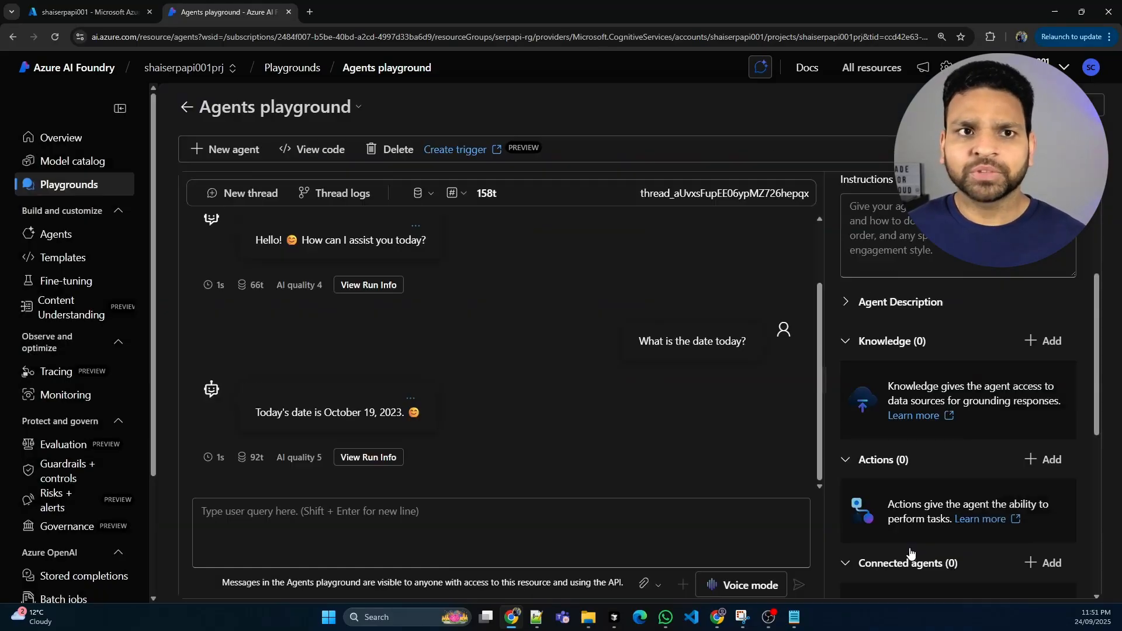
# Search the web for "serp api login" in a new browser tab
pyautogui.click(310, 12)
pyautogui.write('se')
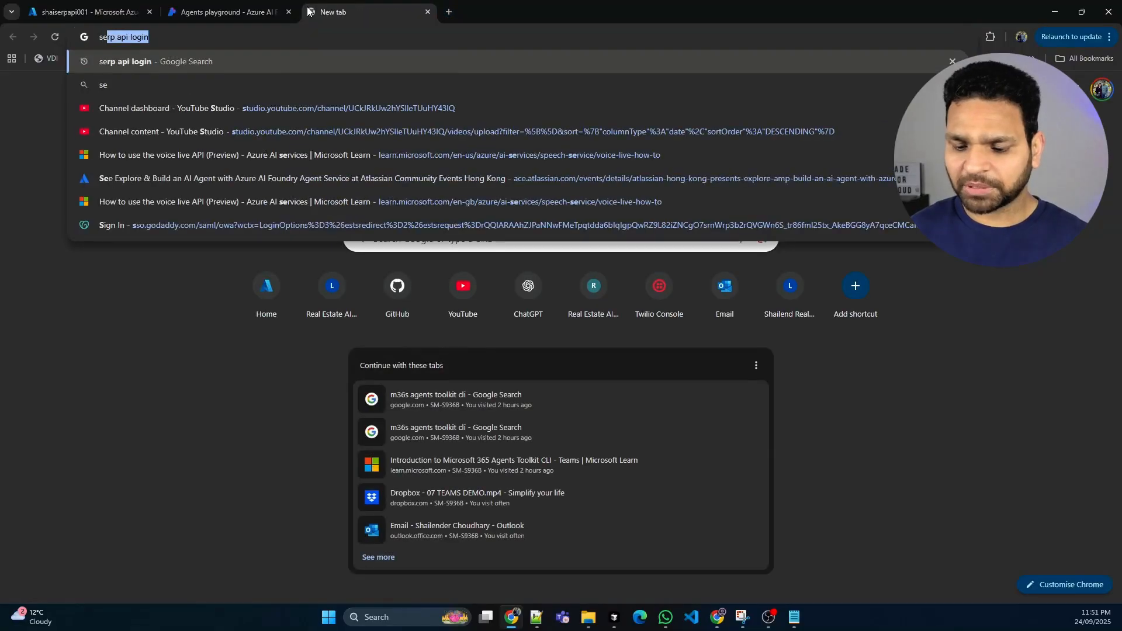
pyautogui.write('rp api')
pyautogui.press('Return')
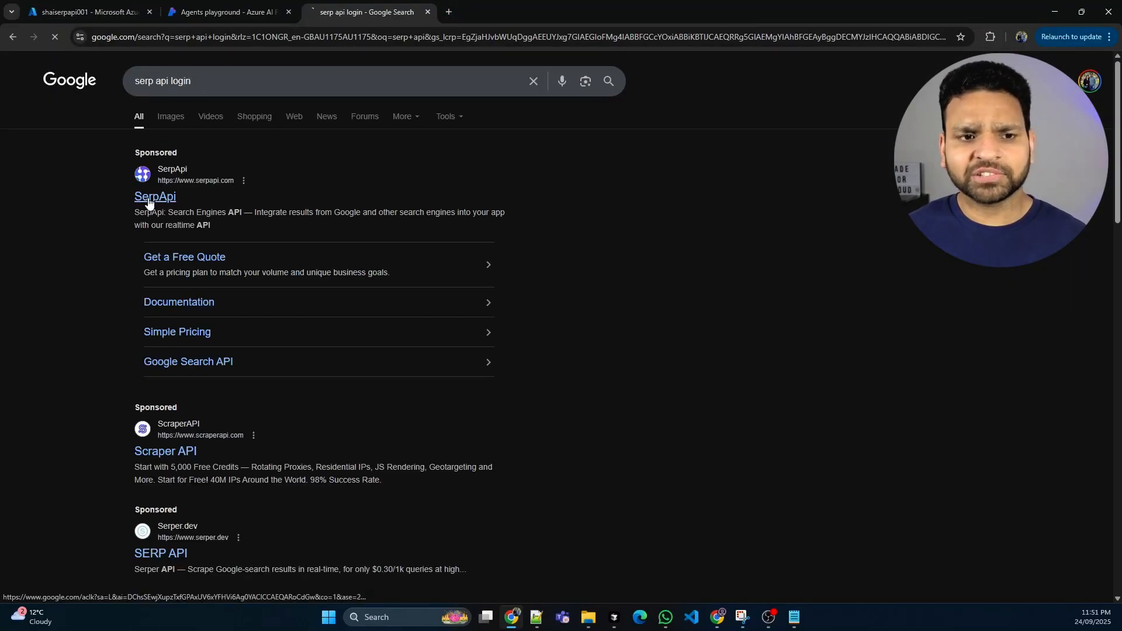
# Open the SerpApi website from the search results
pyautogui.click(149, 200)
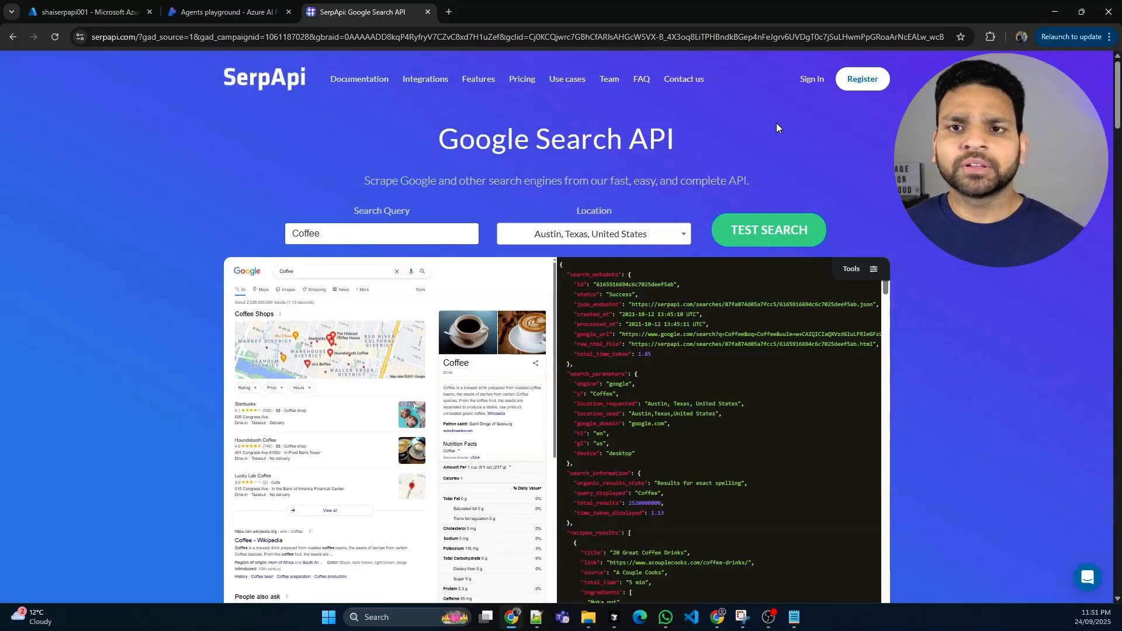
pyautogui.click(234, 6)
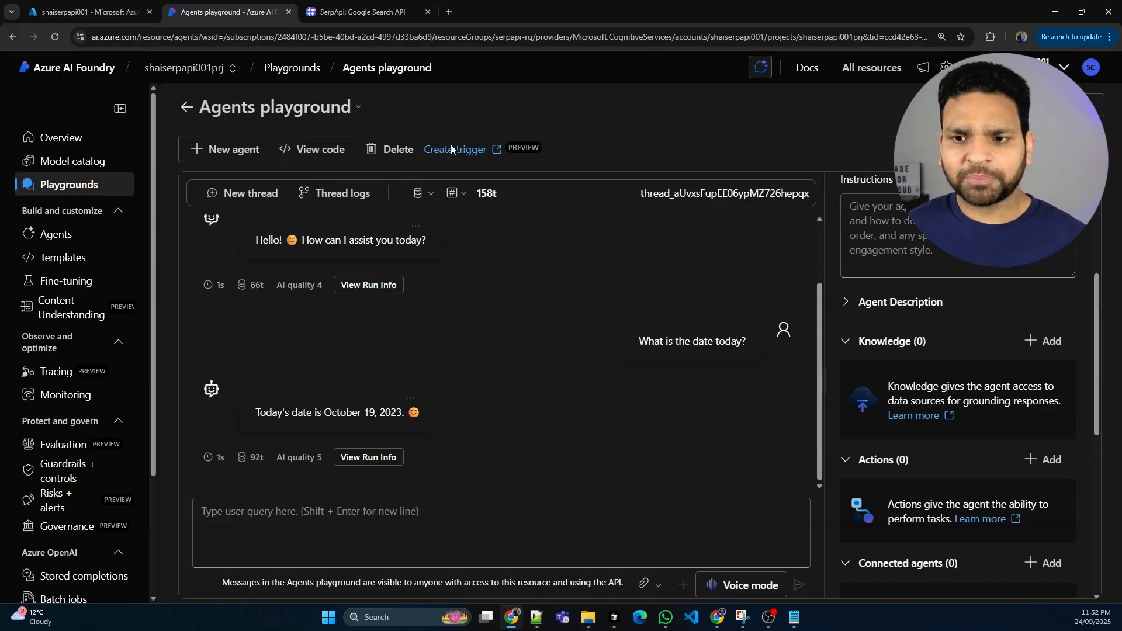
pyautogui.scroll(-1, 947, 430)
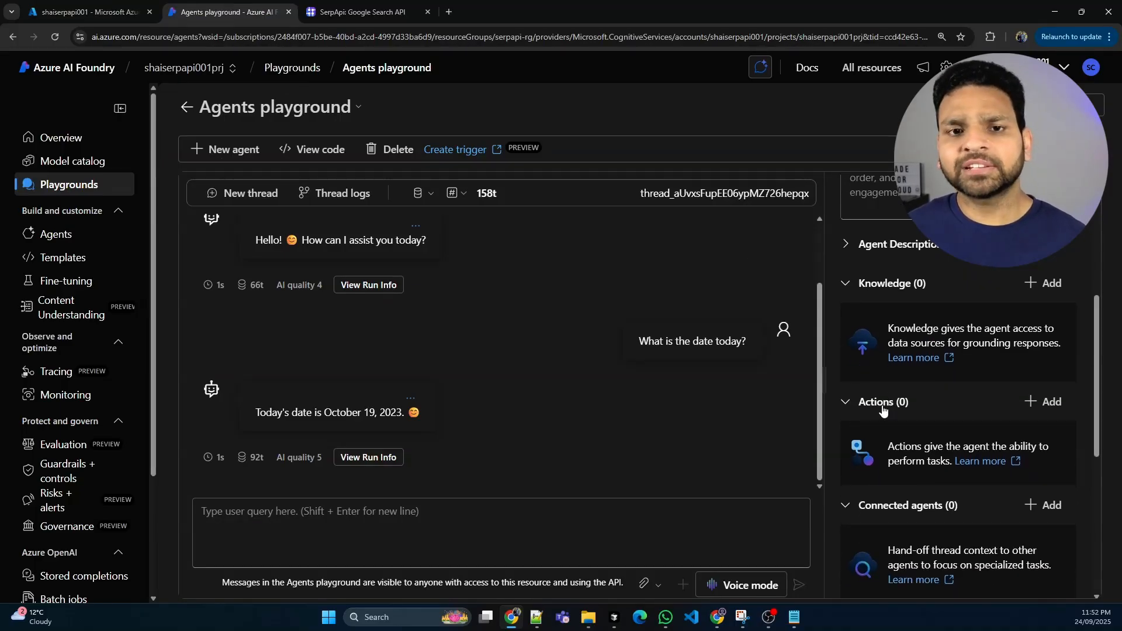
pyautogui.click(1045, 403)
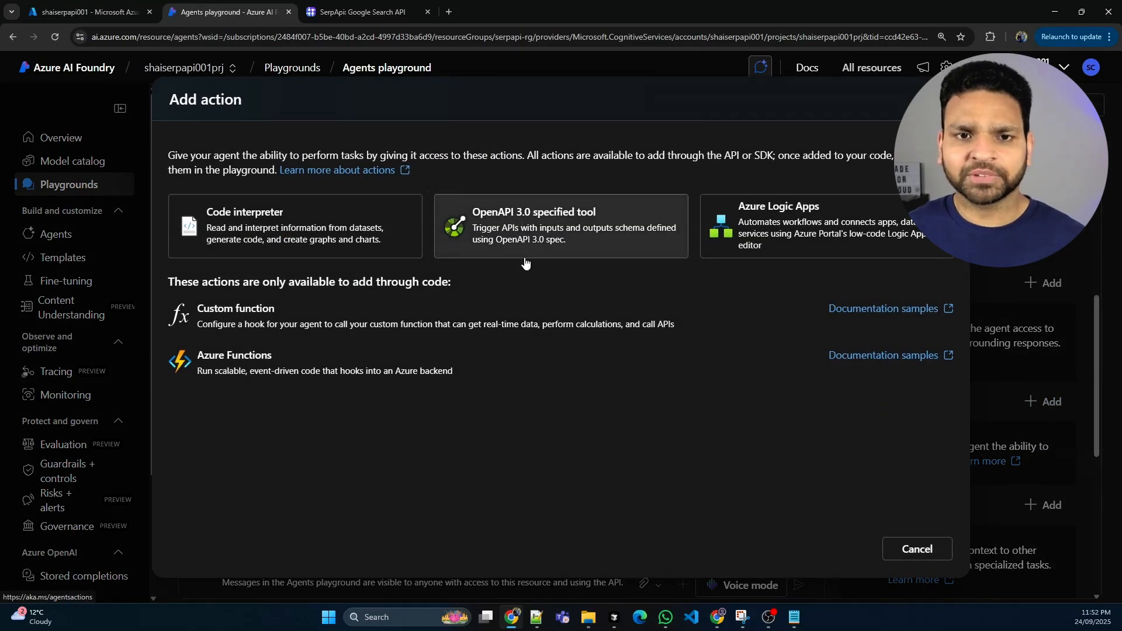
pyautogui.click(521, 232)
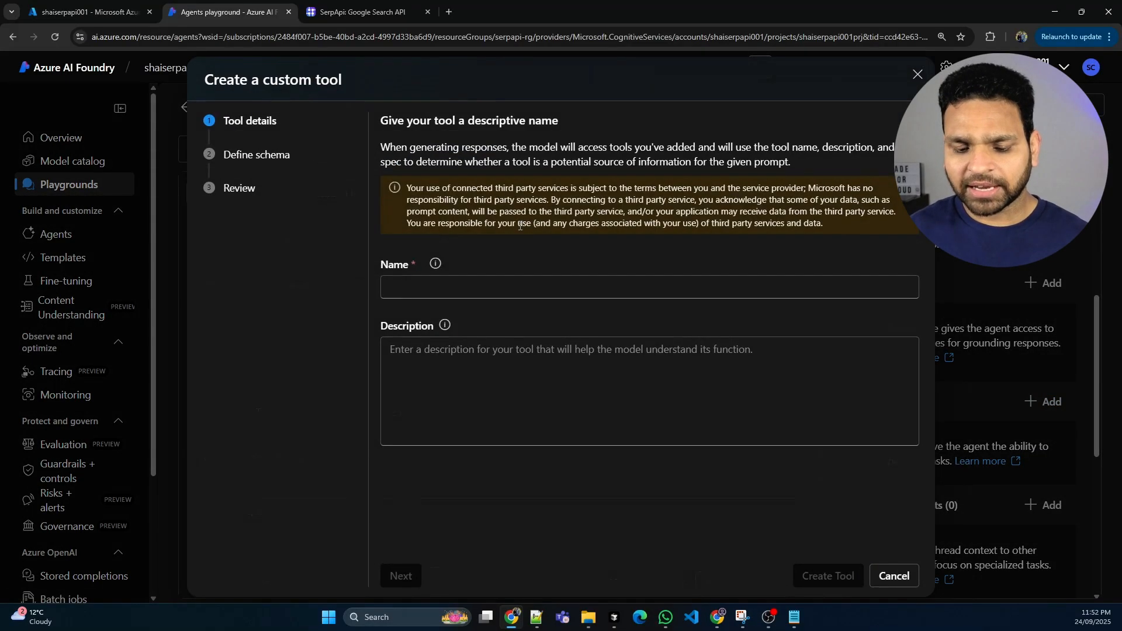
pyautogui.click(455, 284)
pyautogui.write('Serp')
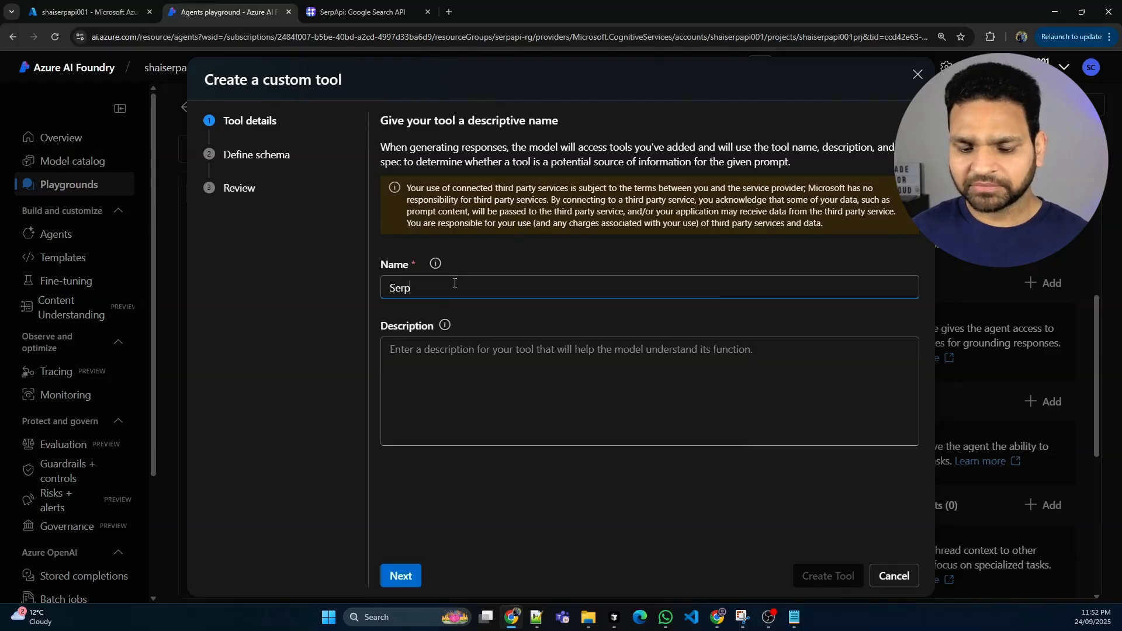
pyautogui.write('_api')
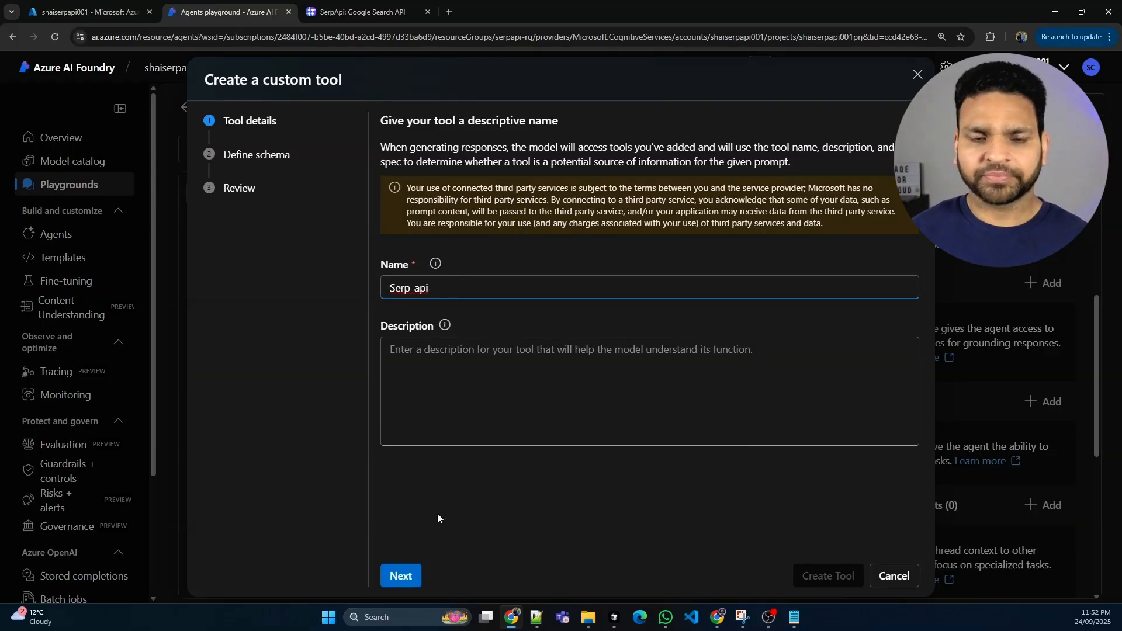
pyautogui.click(401, 575)
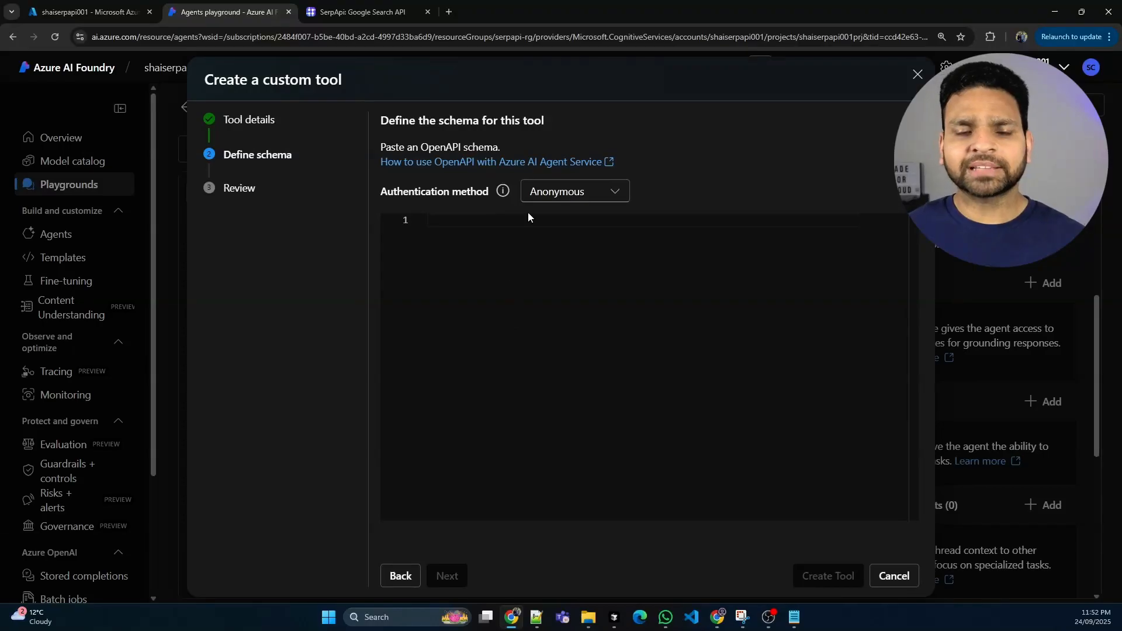
pyautogui.click(613, 193)
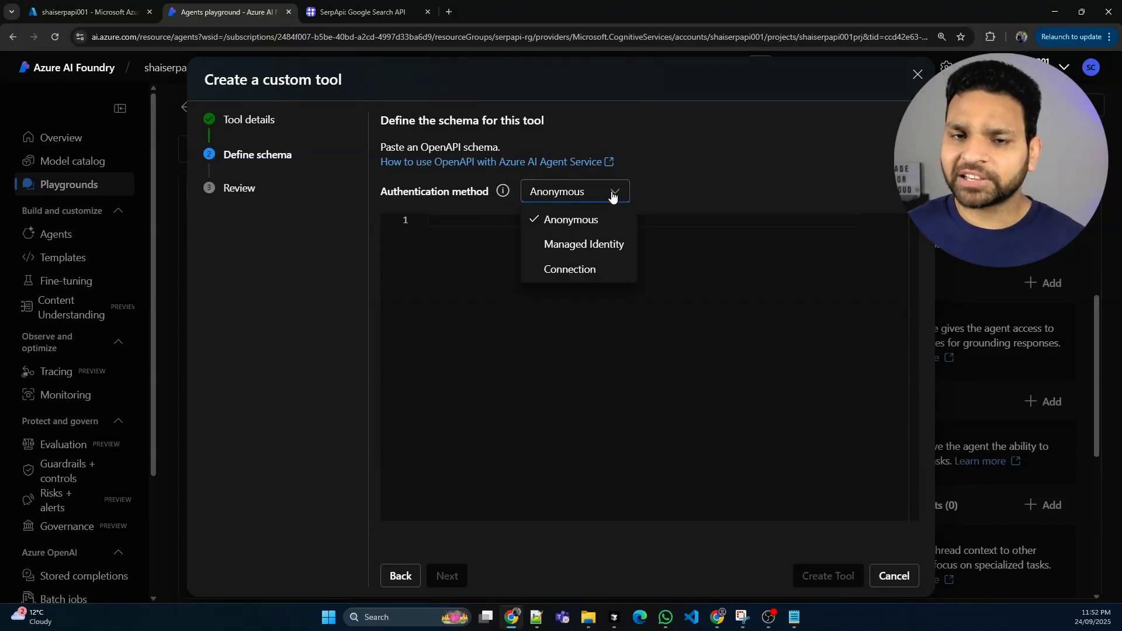
pyautogui.click(583, 270)
pyautogui.click(628, 268)
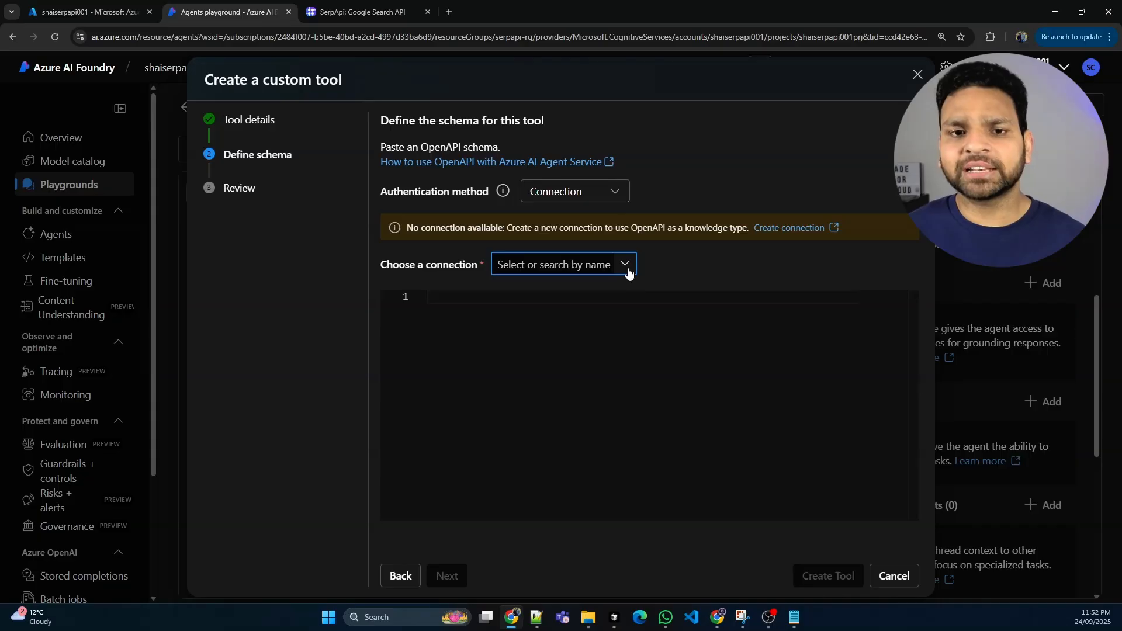
pyautogui.click(894, 576)
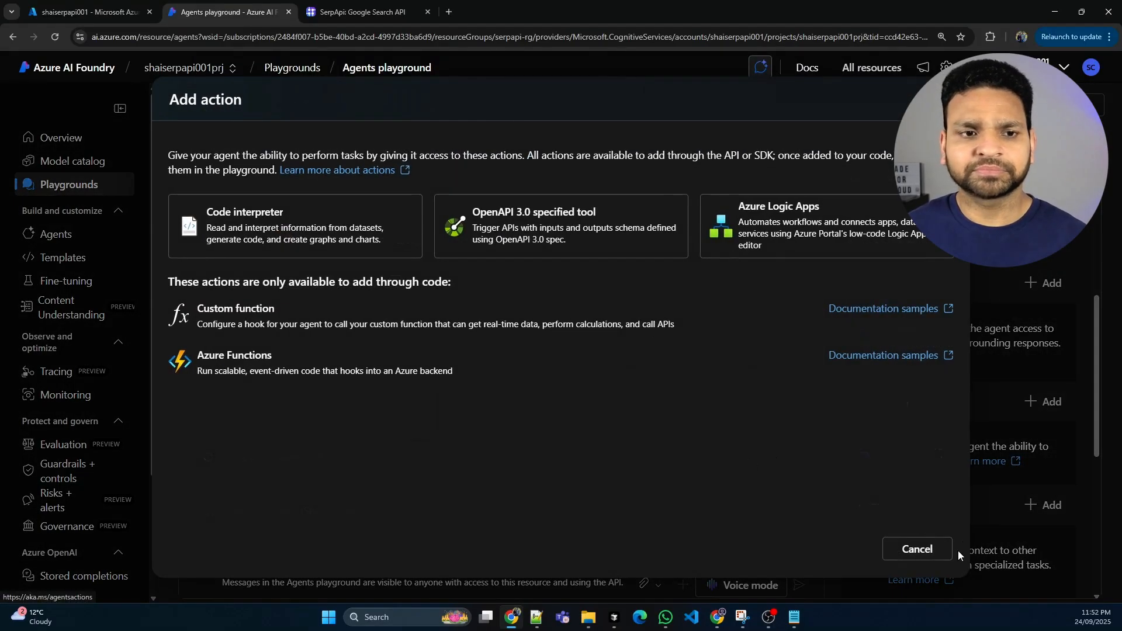
pyautogui.click(939, 553)
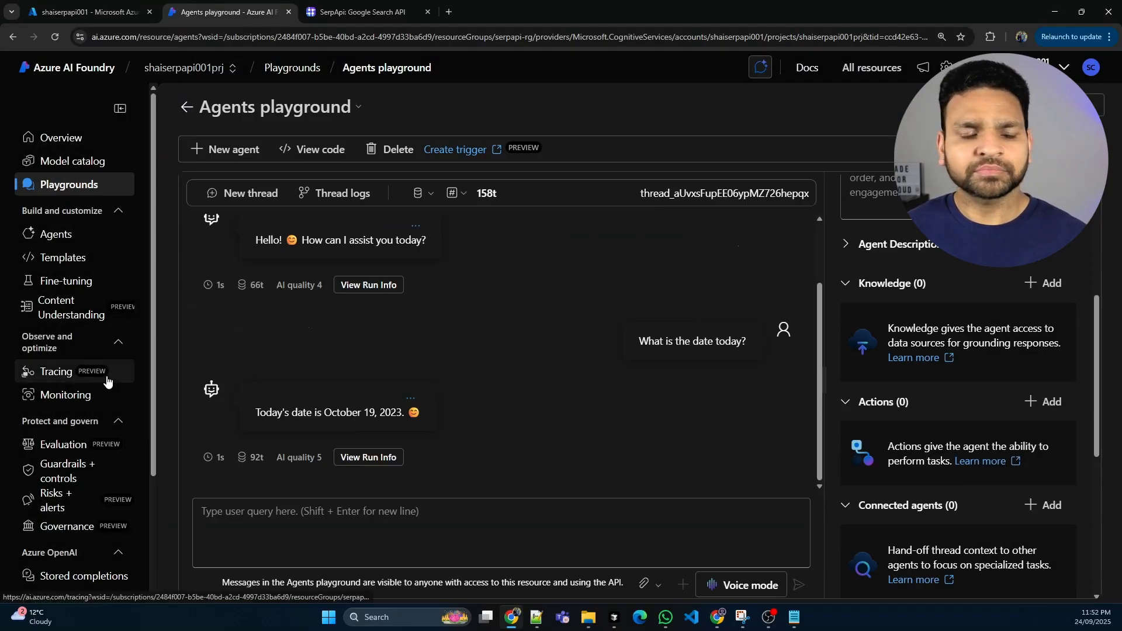
# Open the project's connected resources in the management center and start a new connection of type Custom keys
pyautogui.scroll(-3, 41, 374)
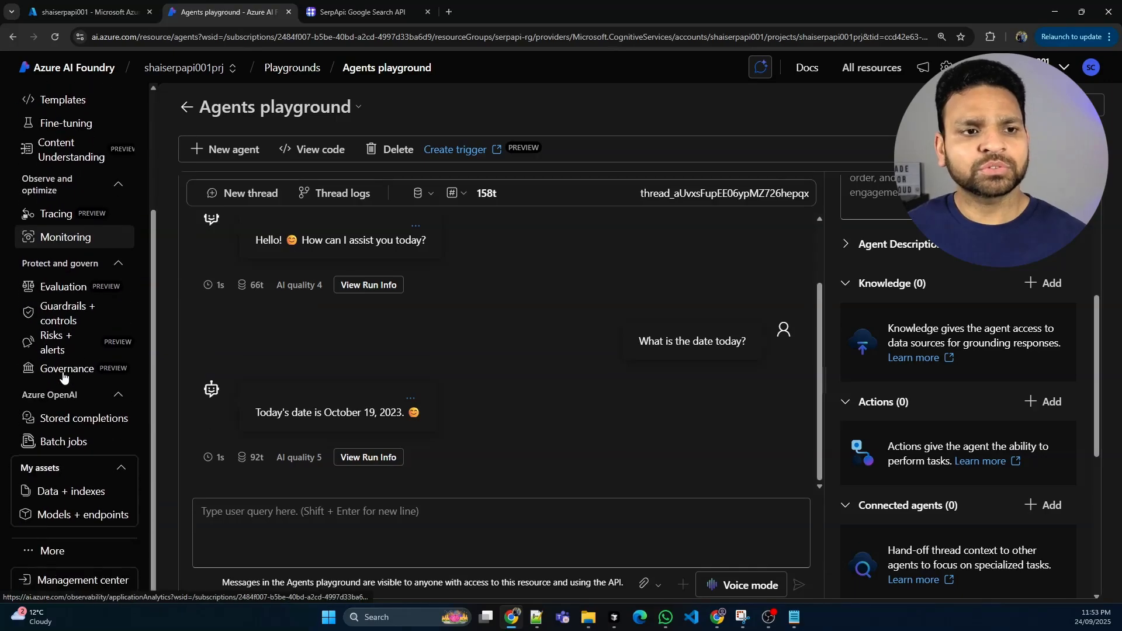
pyautogui.click(74, 580)
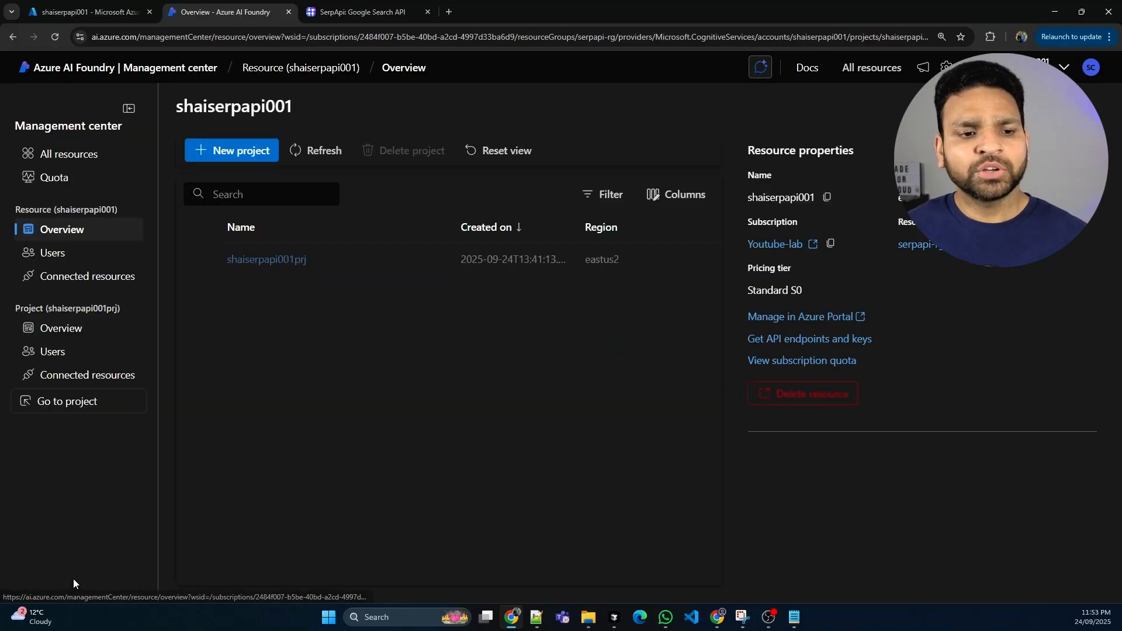
pyautogui.click(88, 375)
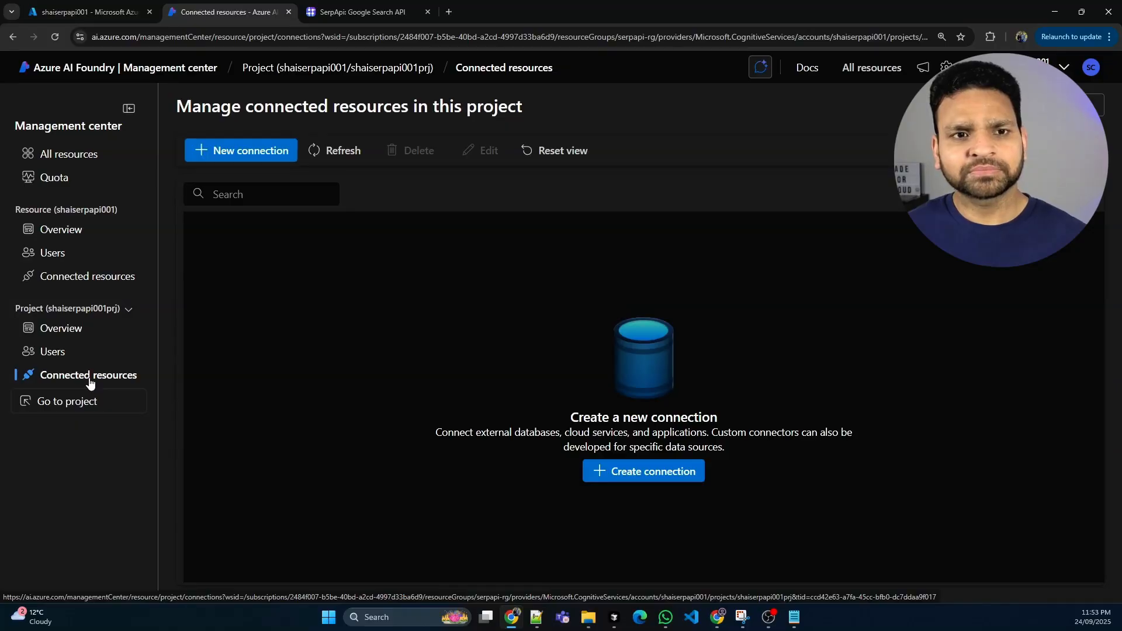
pyautogui.click(229, 153)
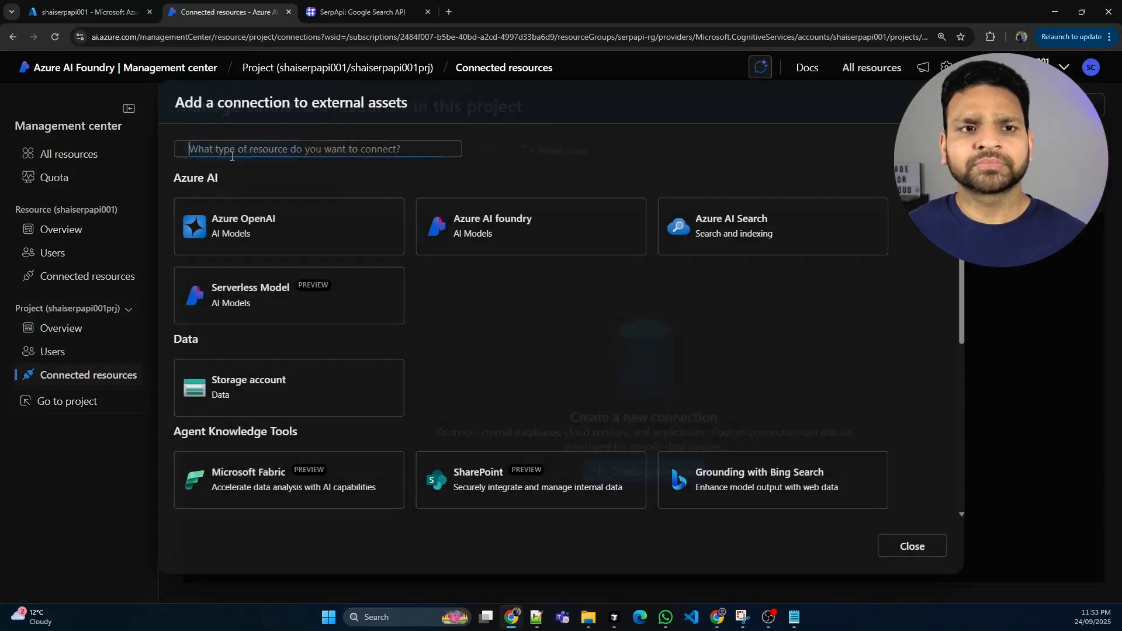
pyautogui.scroll(-5, 461, 326)
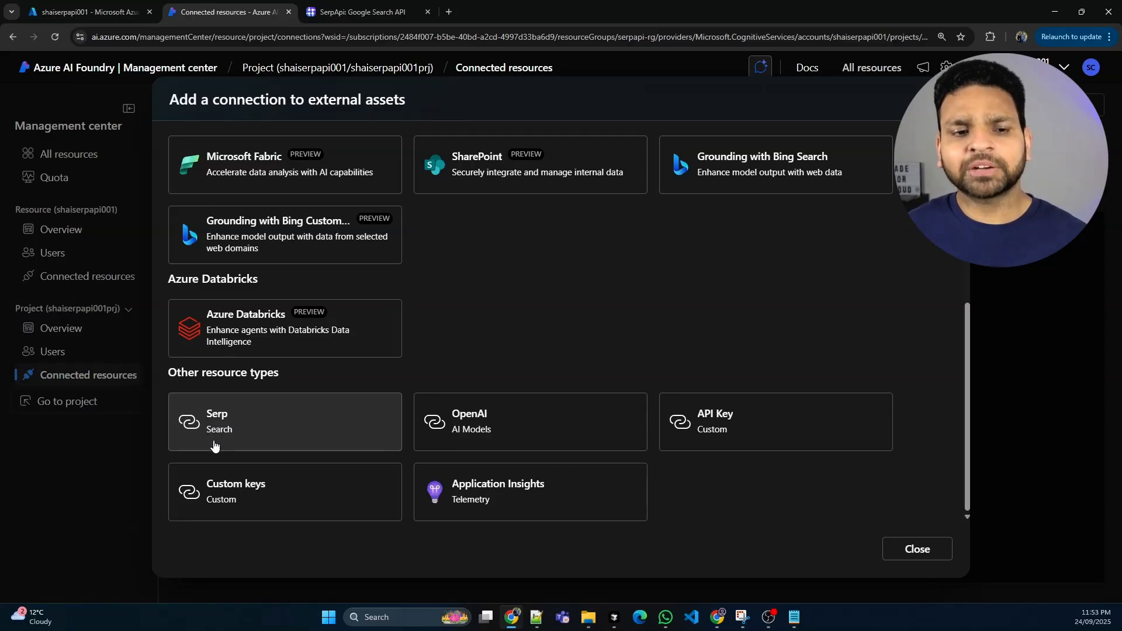
pyautogui.click(240, 488)
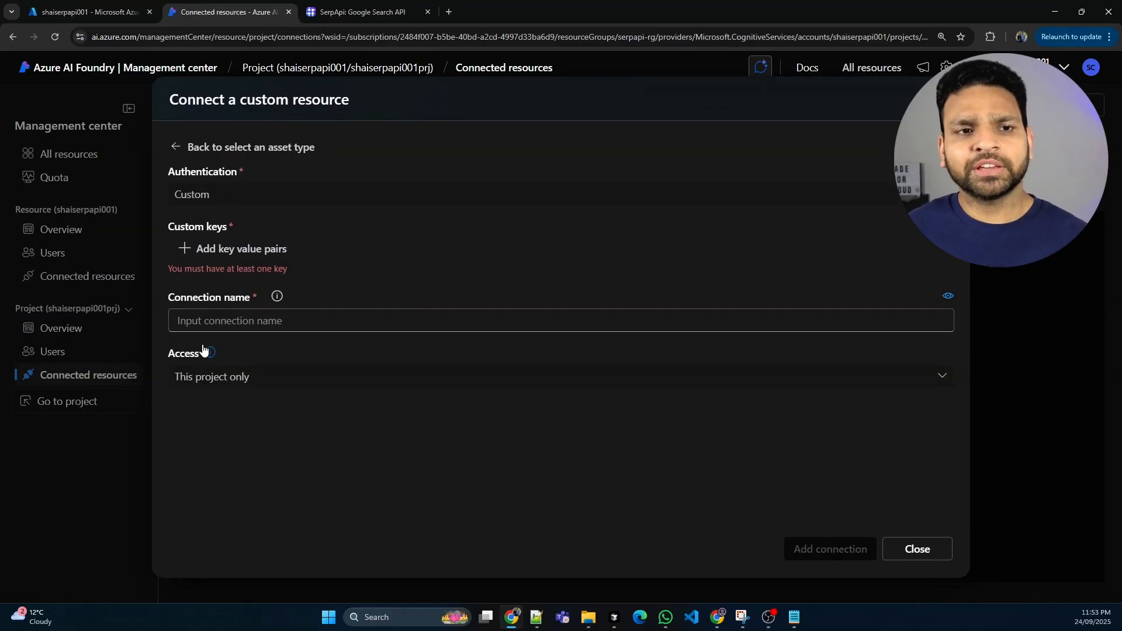
# Name the connection serp_api and add a custom key value pair with the key name api_key
pyautogui.click(205, 321)
pyautogui.write('se')
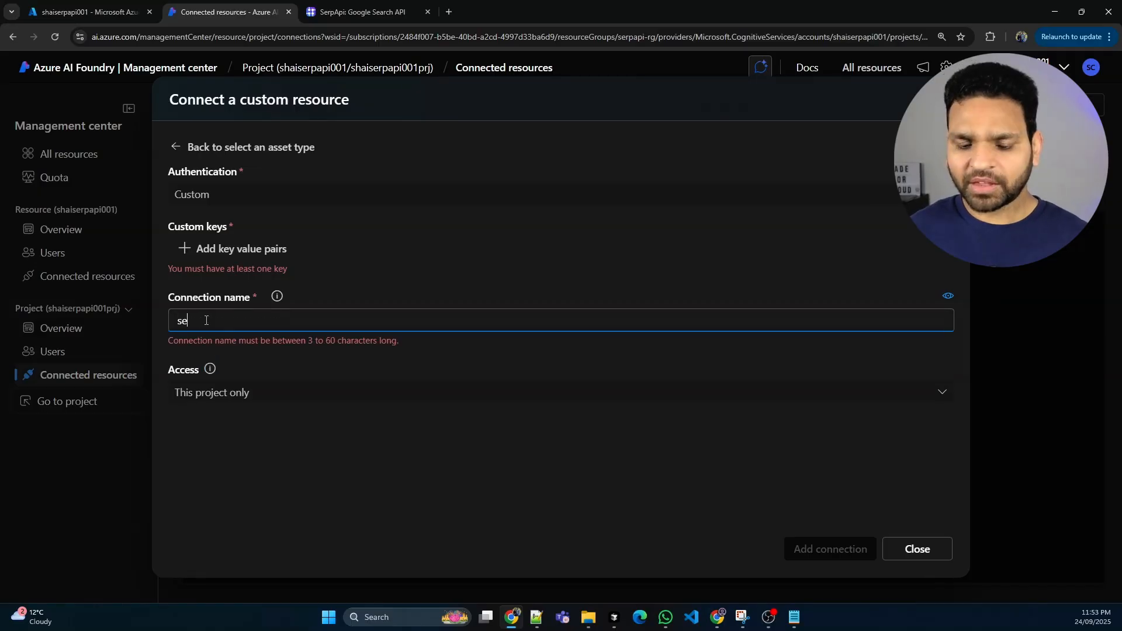
pyautogui.write('rp_api')
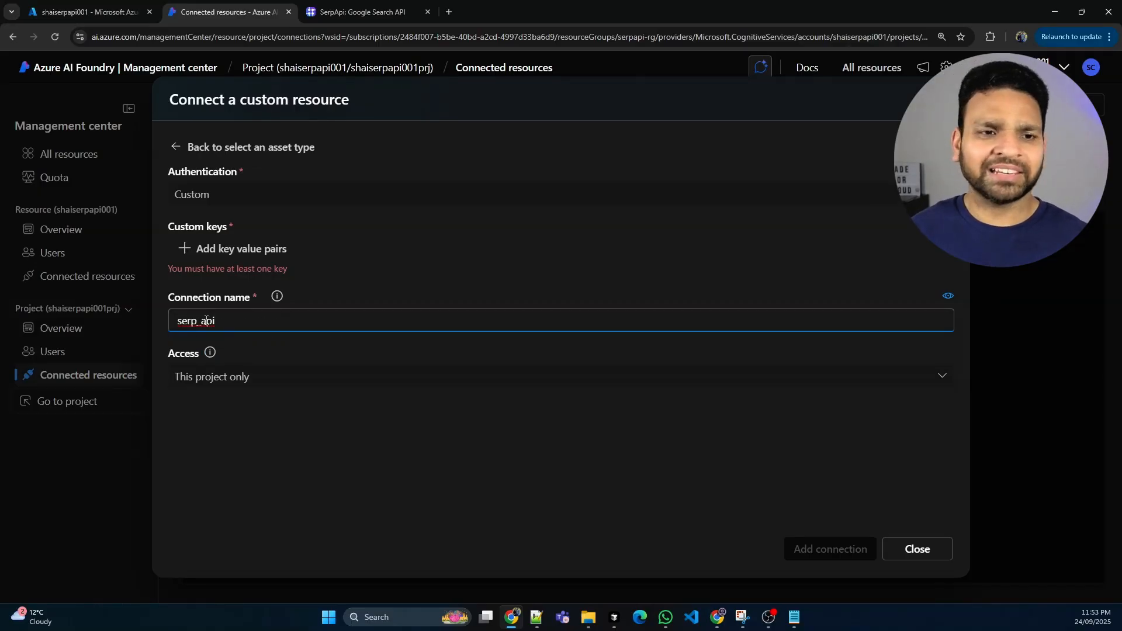
pyautogui.click(222, 248)
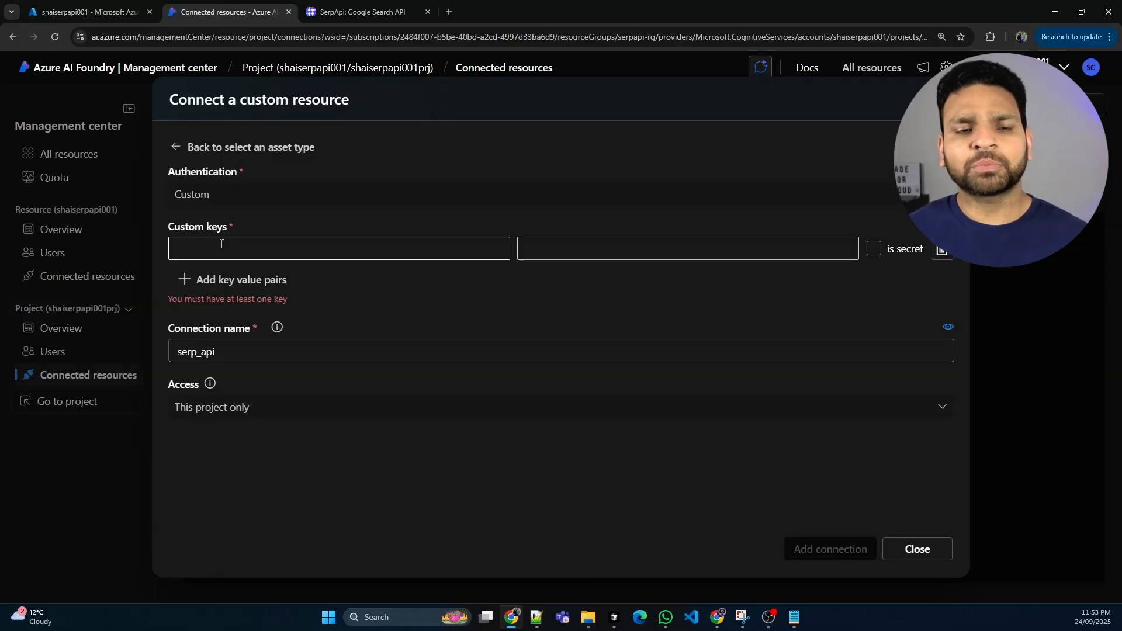
pyautogui.click(224, 245)
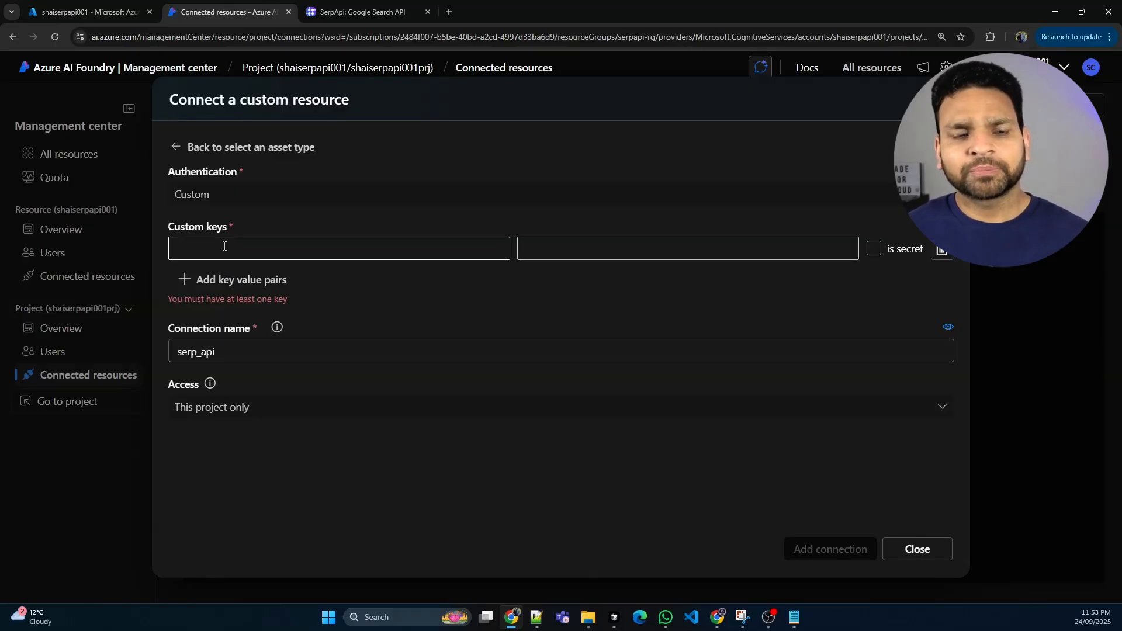
pyautogui.write('api')
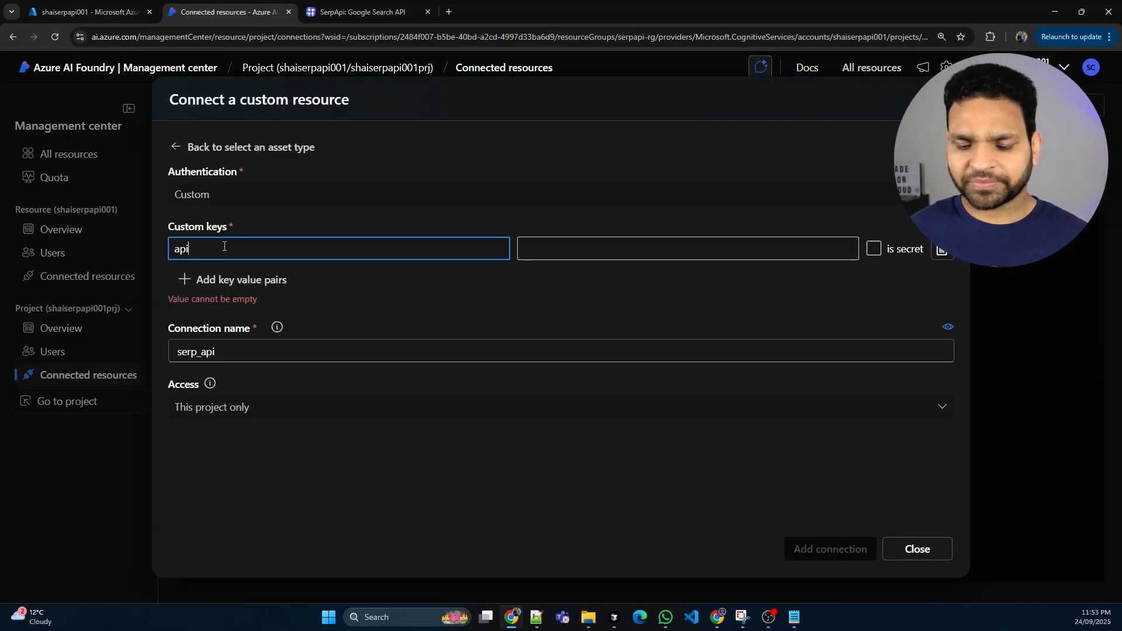
pyautogui.write('_key')
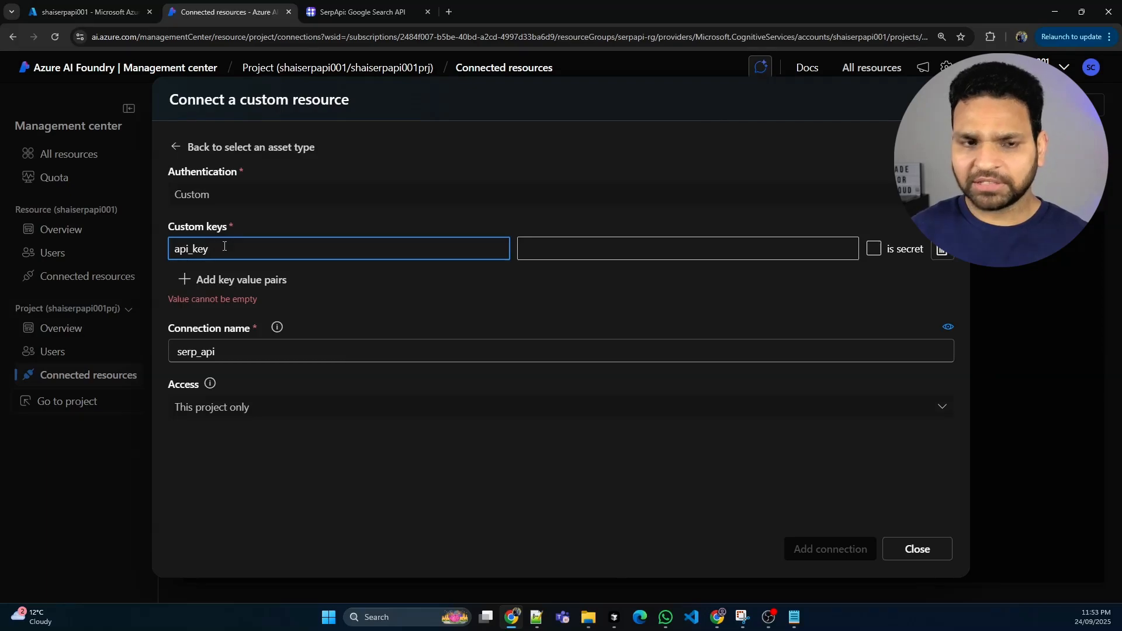
# Mark the api_key pair as secret, paste the SerpApi API key as its value, and add the connection to the project
pyautogui.click(568, 253)
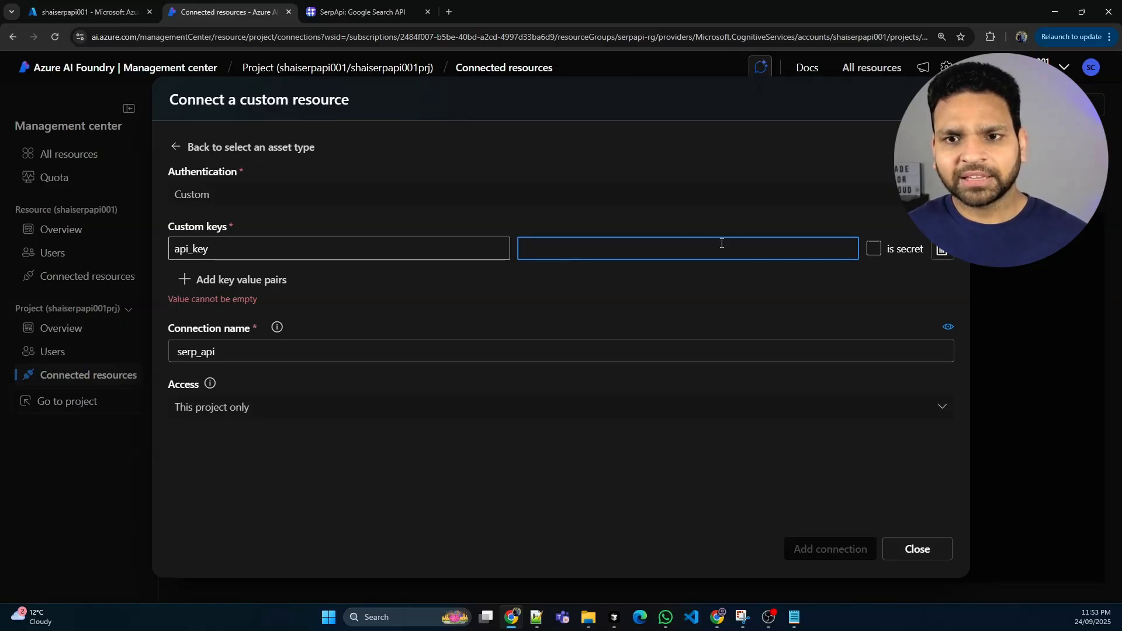
pyautogui.click(873, 248)
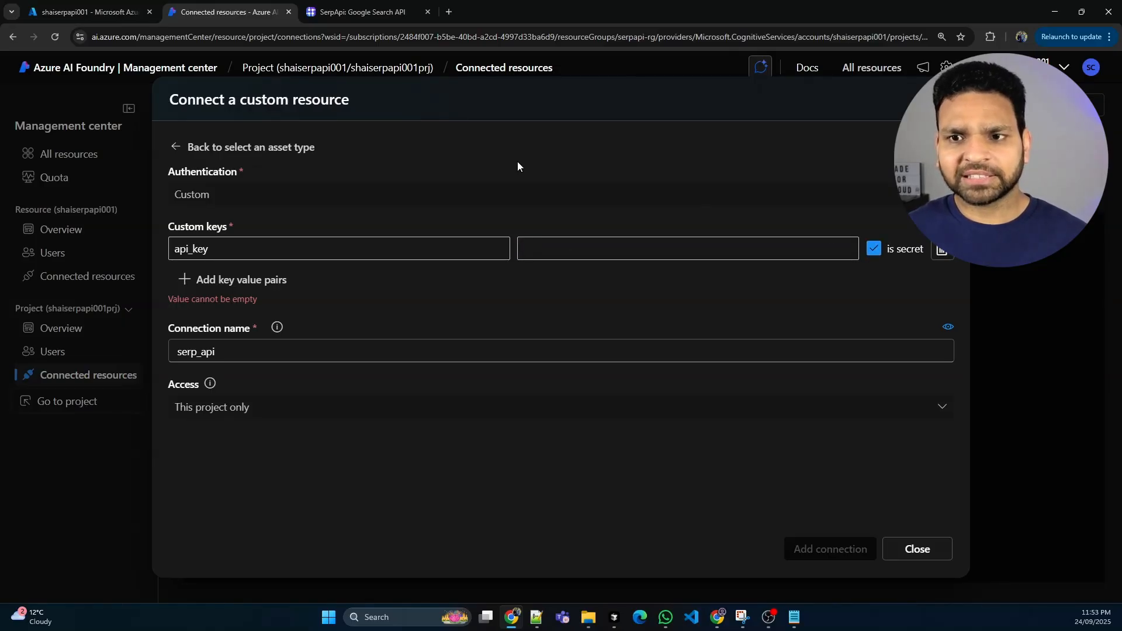
pyautogui.click(561, 252)
pyautogui.hotkey('ctrl', 'v')
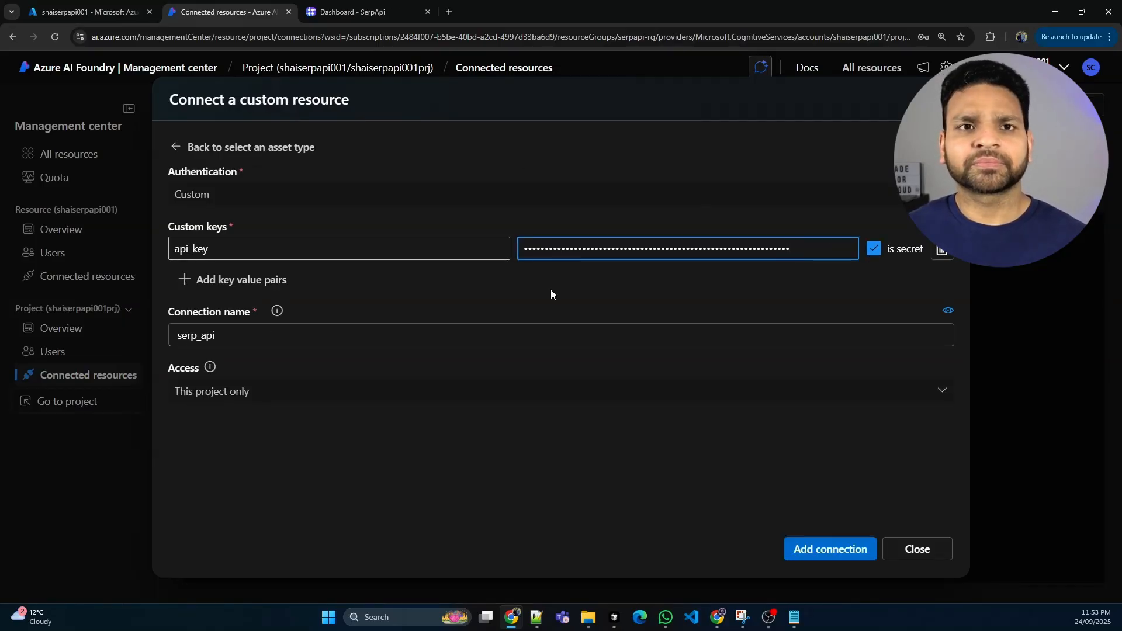
pyautogui.click(816, 550)
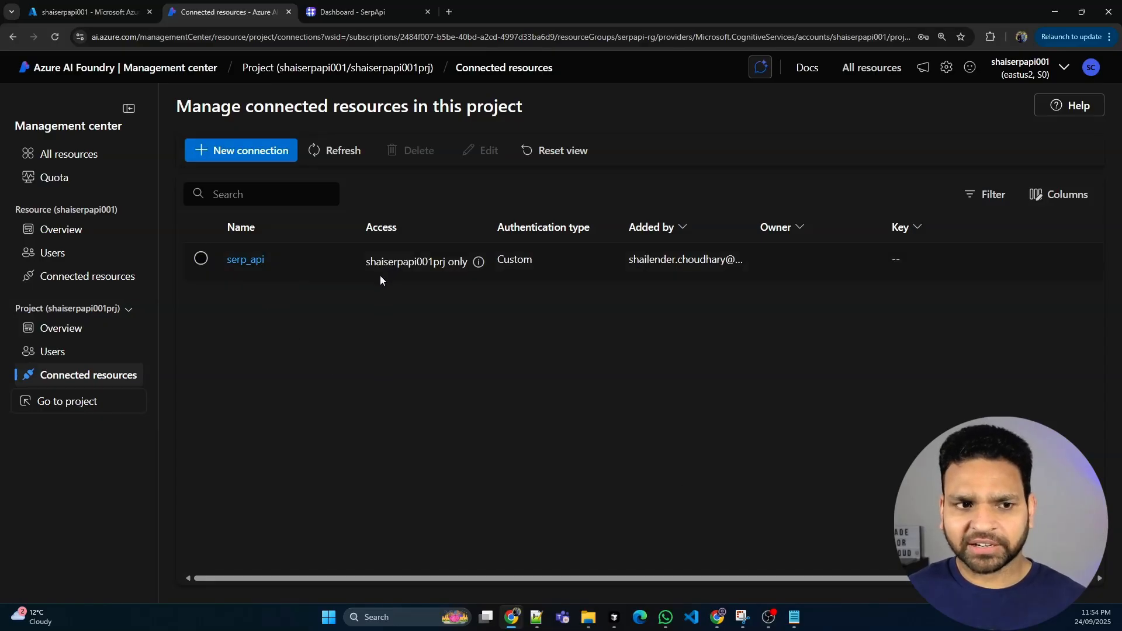
pyautogui.moveTo(368, 261); pyautogui.dragTo(447, 263)
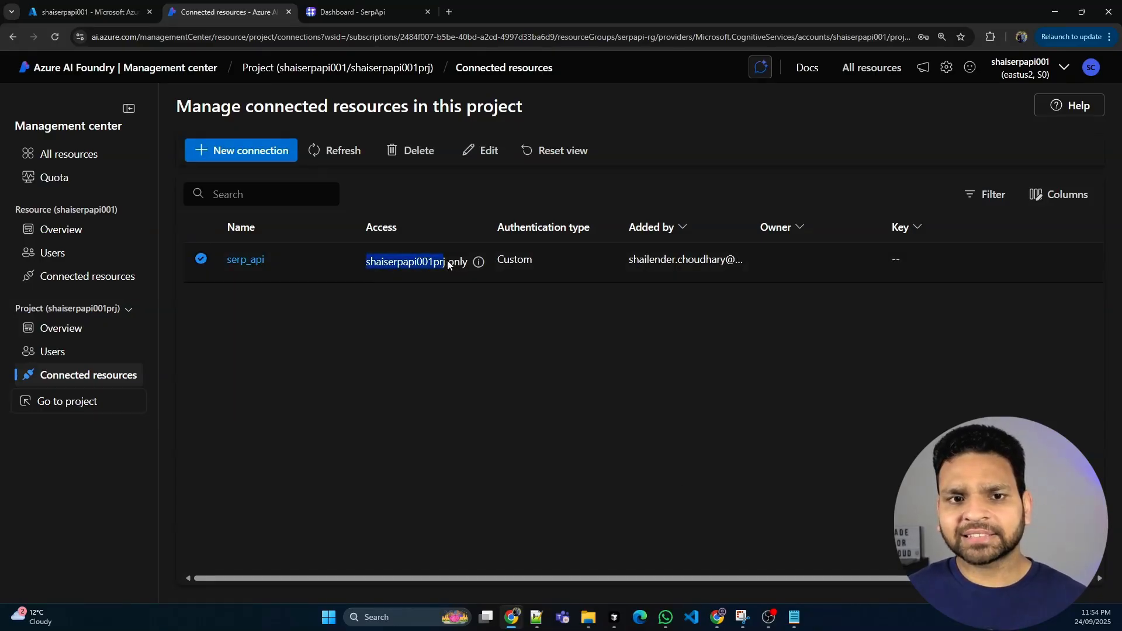
# Return to the project's agents, select Web_agent, and start adding an OpenAPI 3.0 specified tool as its action
pyautogui.click(65, 404)
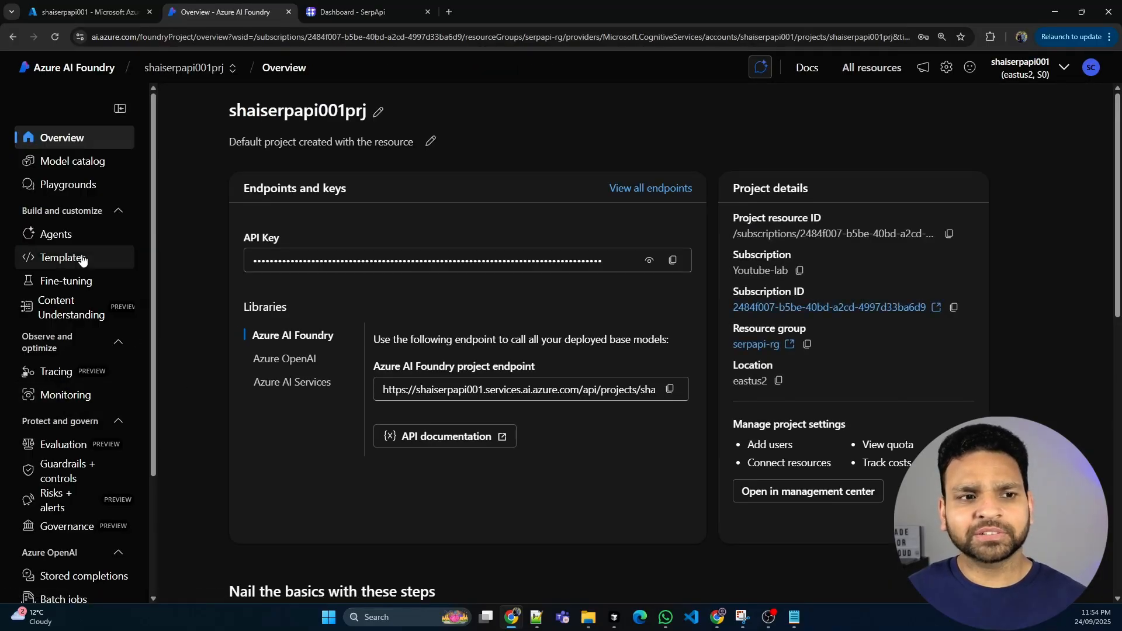
pyautogui.click(91, 234)
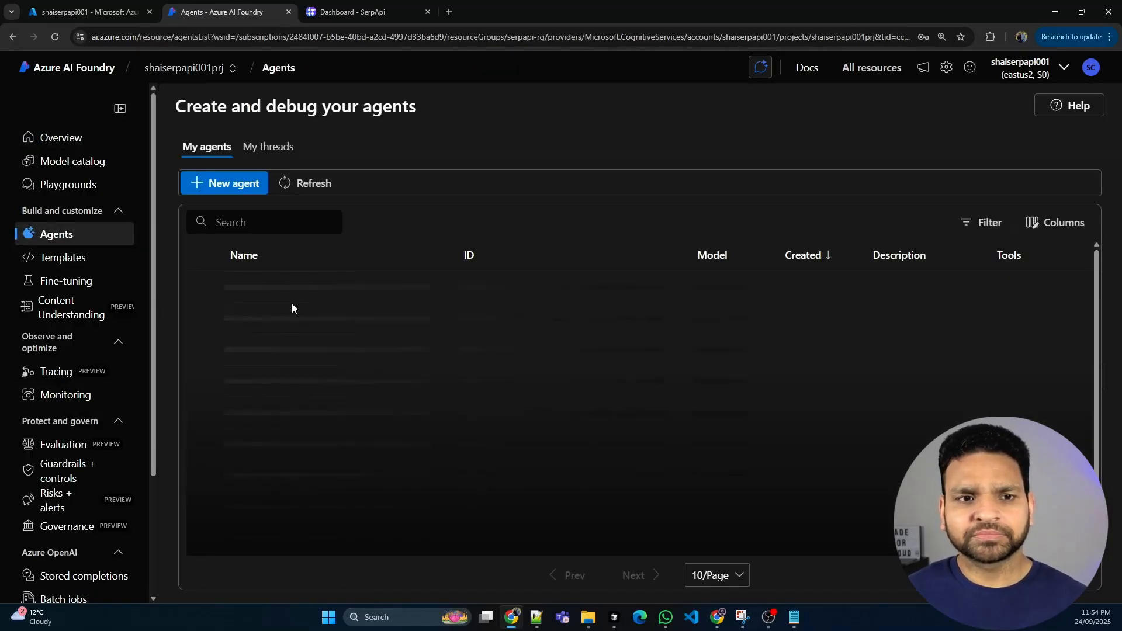
pyautogui.click(277, 289)
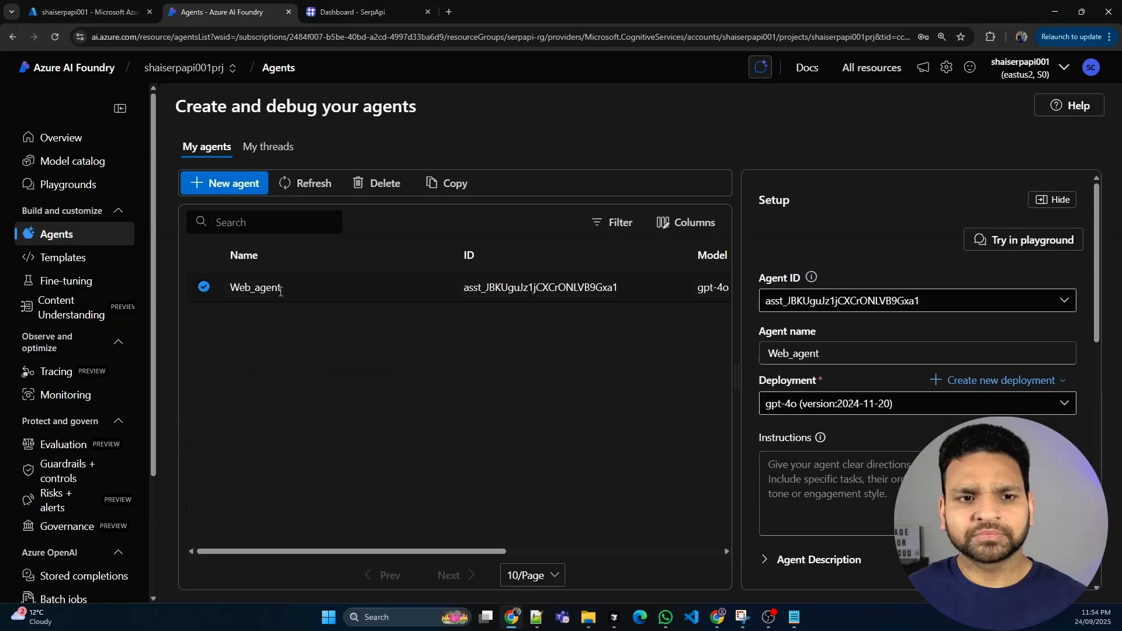
pyautogui.scroll(-5, 885, 417)
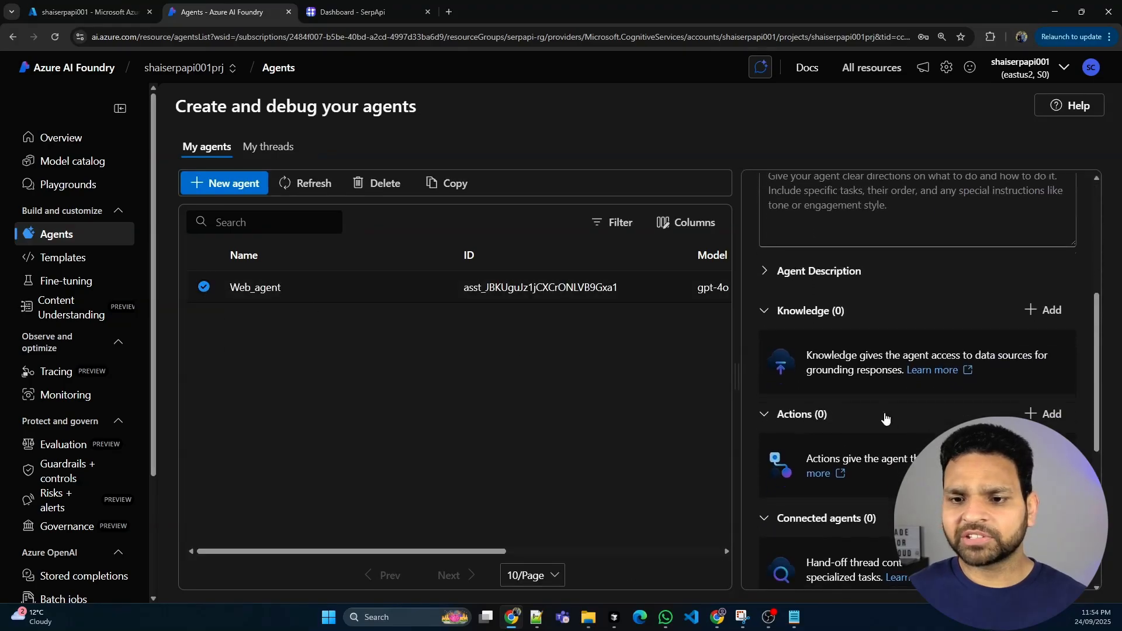
pyautogui.click(1050, 413)
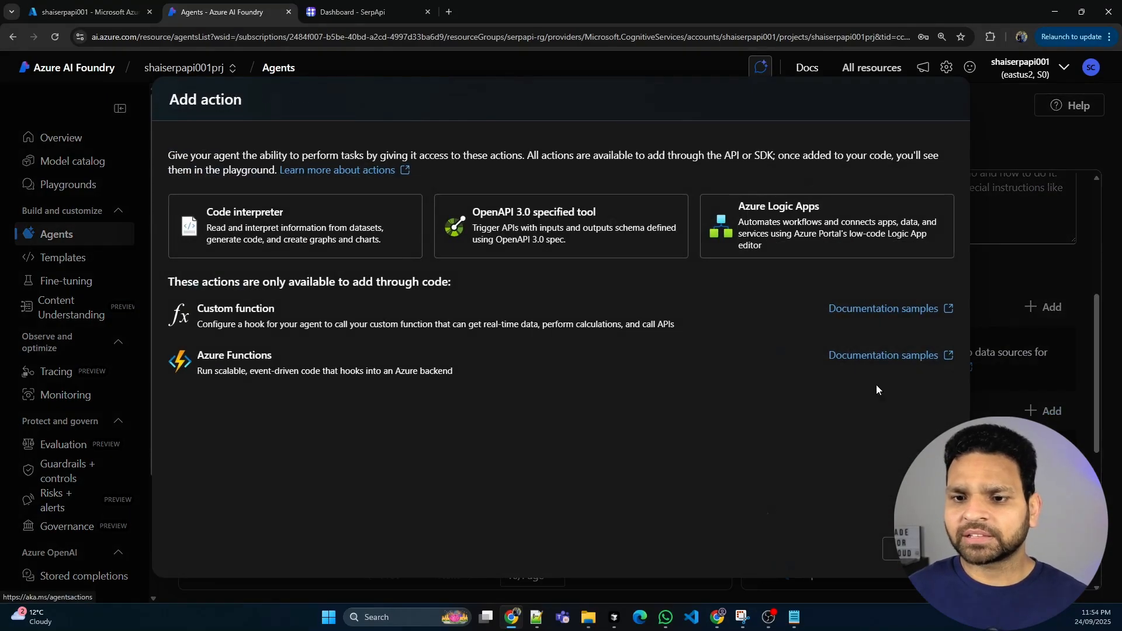
pyautogui.click(503, 233)
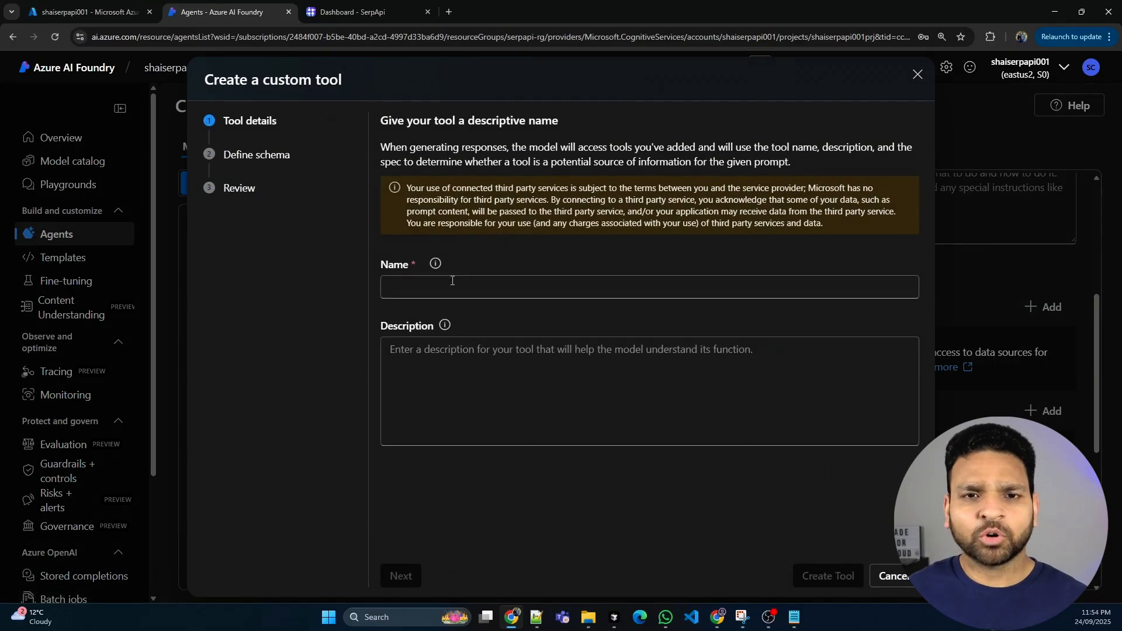
# Name the custom tool Serp, leave its description empty, and continue to the schema definition
pyautogui.click(449, 285)
pyautogui.write('Serp')
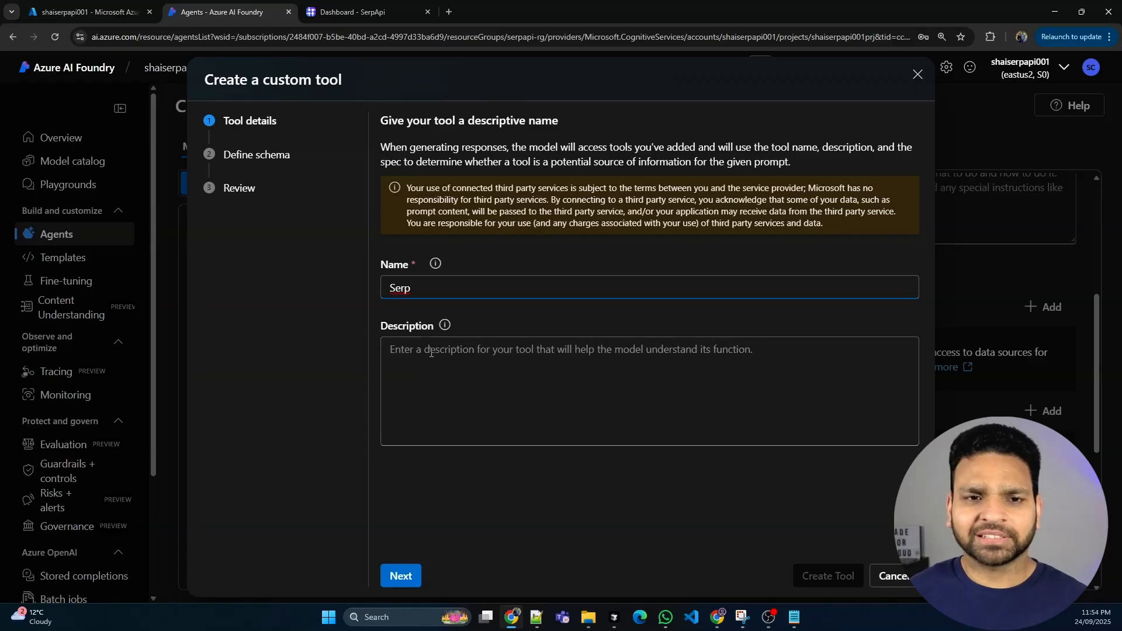
pyautogui.click(414, 262)
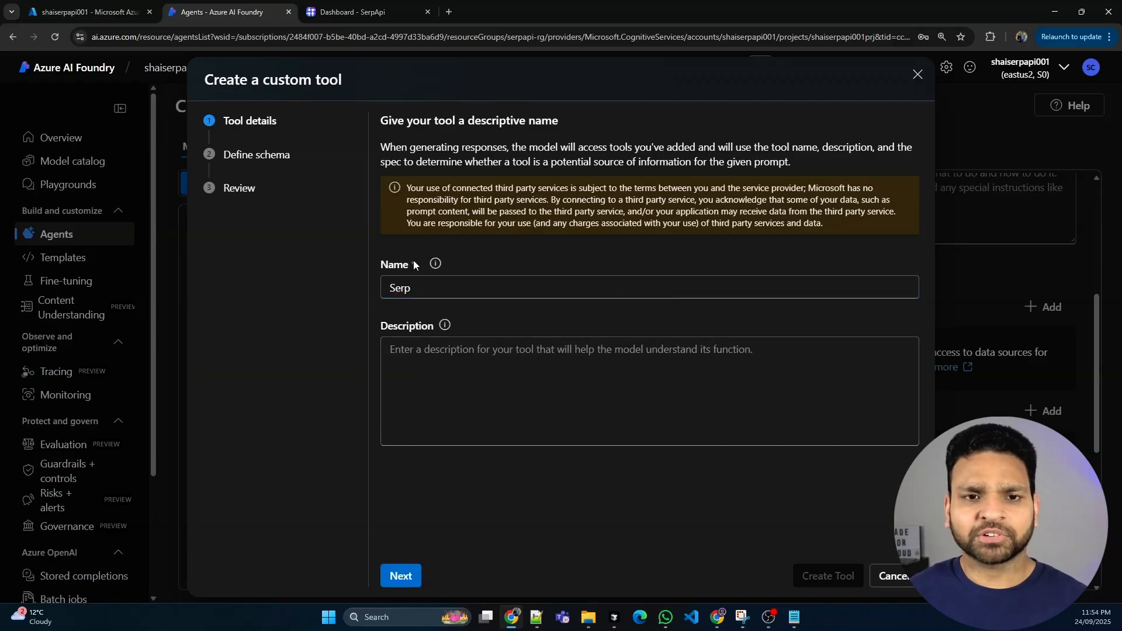
pyautogui.click(410, 580)
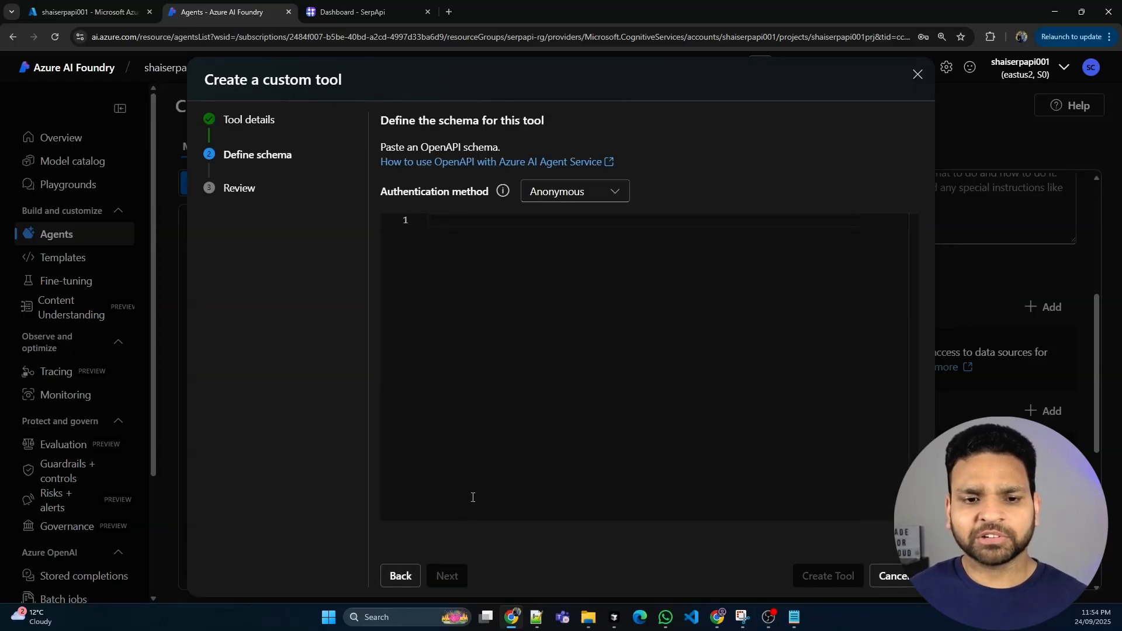
# Set the tool's authentication method to Connection and choose the serp_api connection
pyautogui.click(580, 205)
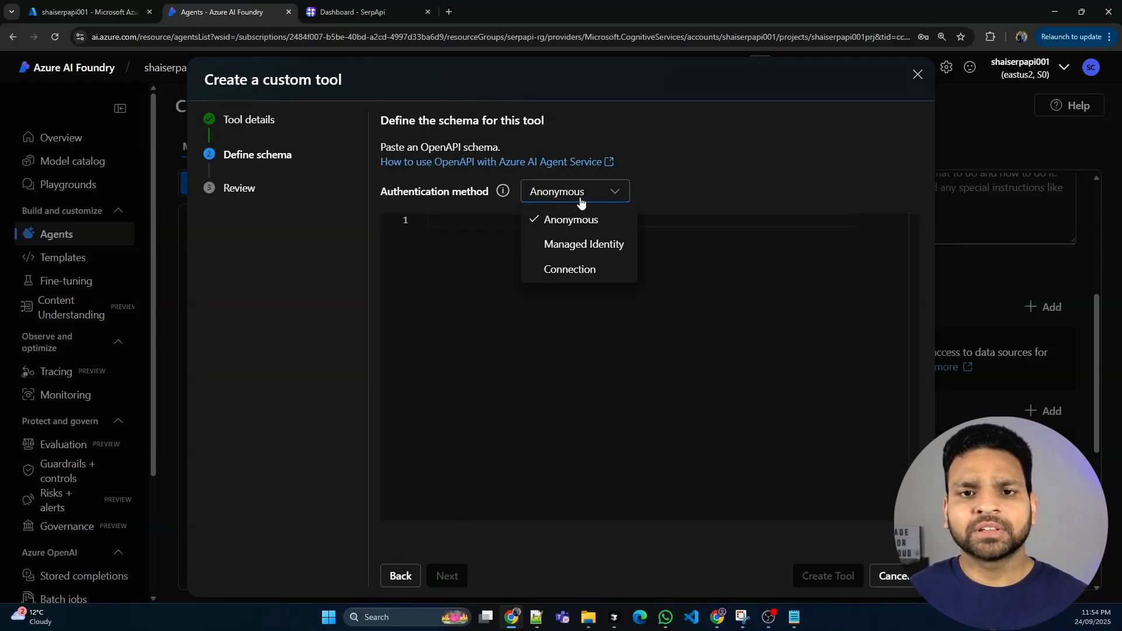
pyautogui.click(572, 271)
pyautogui.click(628, 227)
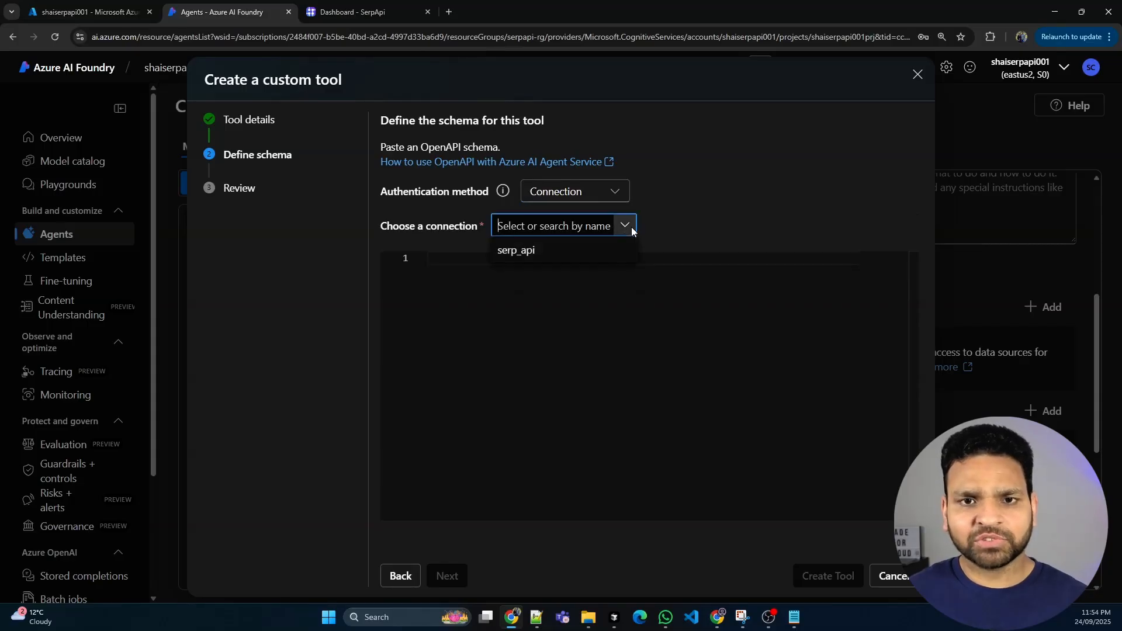
pyautogui.click(540, 252)
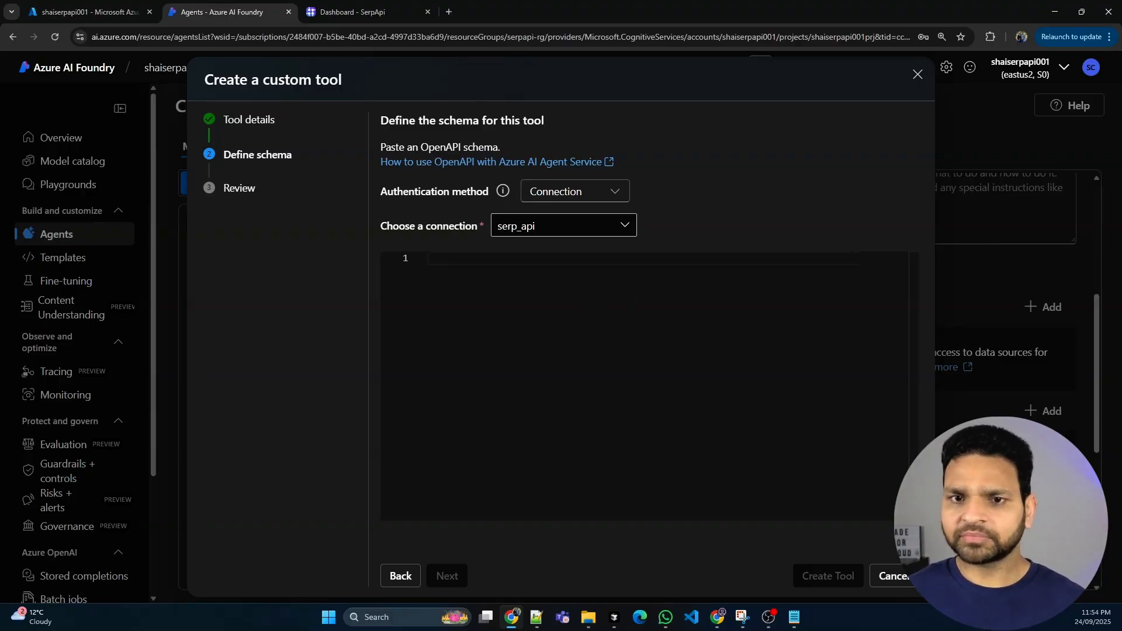
# Paste the prepared SerpAPI OpenAPI 3.0.1 JSON specification as the tool's schema
pyautogui.hotkey('alt', 'Tab')
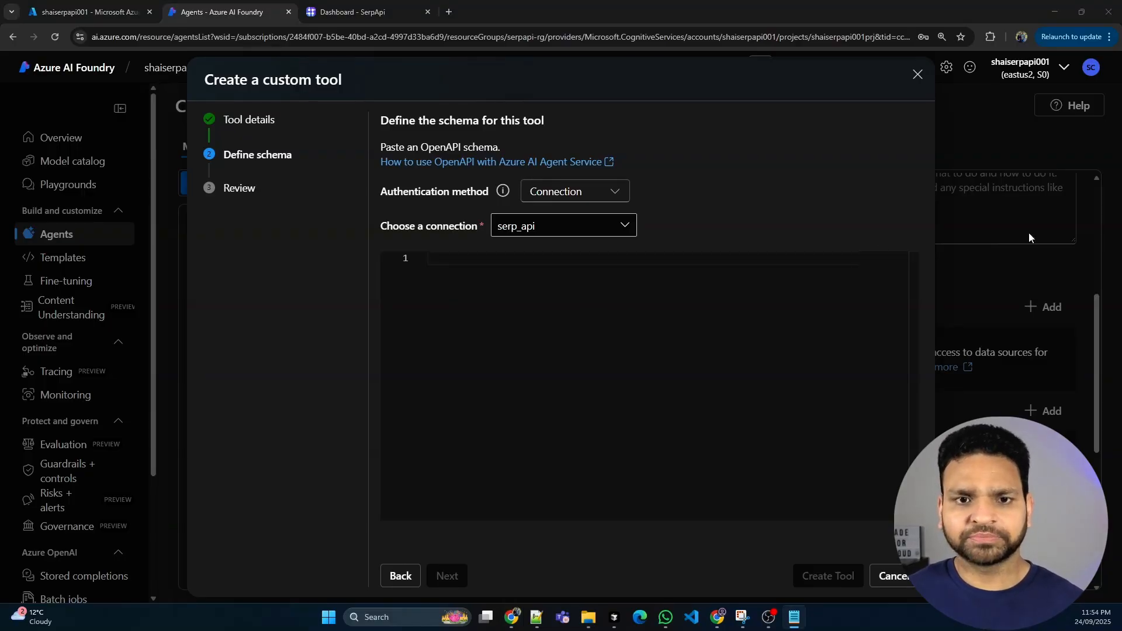
pyautogui.click(578, 296)
pyautogui.hotkey('ctrl', 'v')
# Review the beginning of the pasted schema: its info block, server URL and the operationId of the /search.json path
pyautogui.scroll(2, 592, 372)
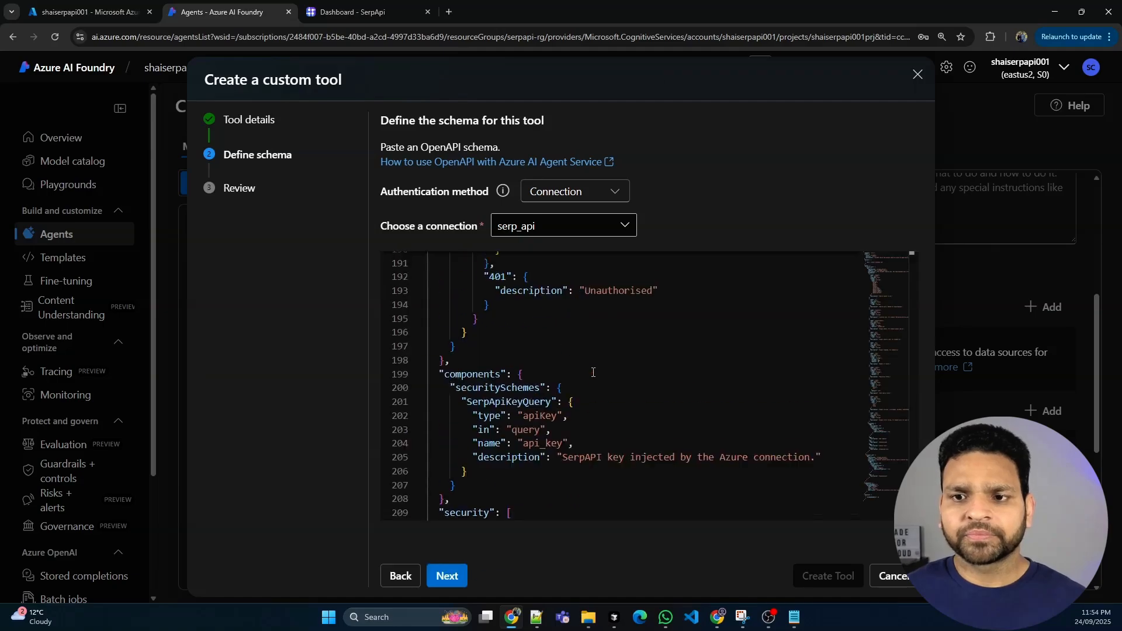
pyautogui.scroll(10, 592, 372)
pyautogui.moveTo(913, 450); pyautogui.dragTo(910, 238)
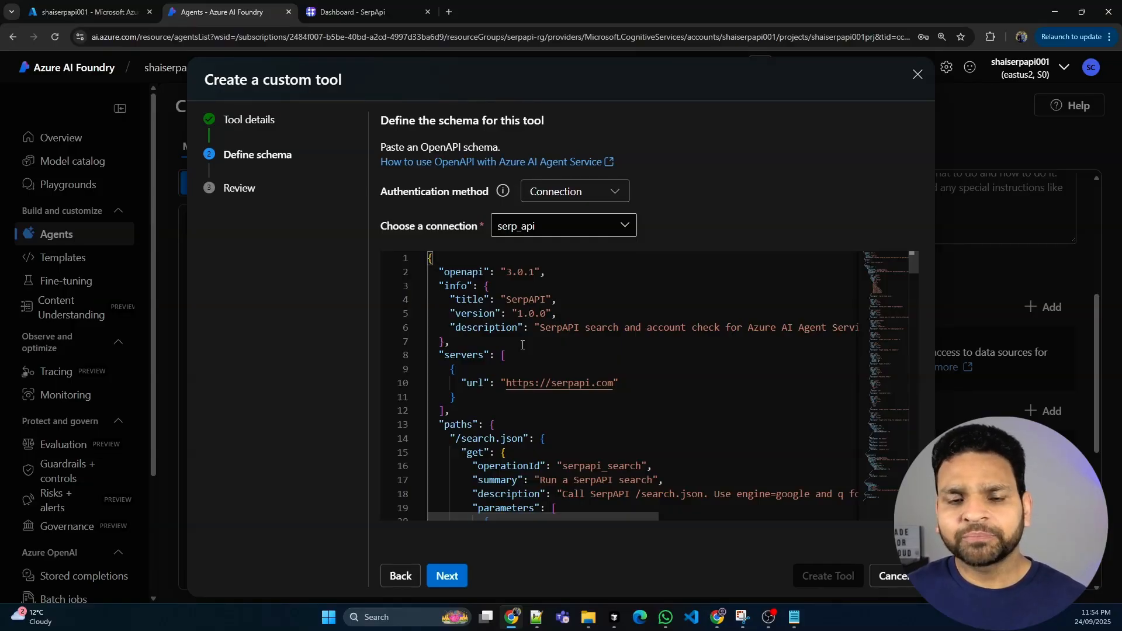
pyautogui.moveTo(523, 345); pyautogui.dragTo(429, 258)
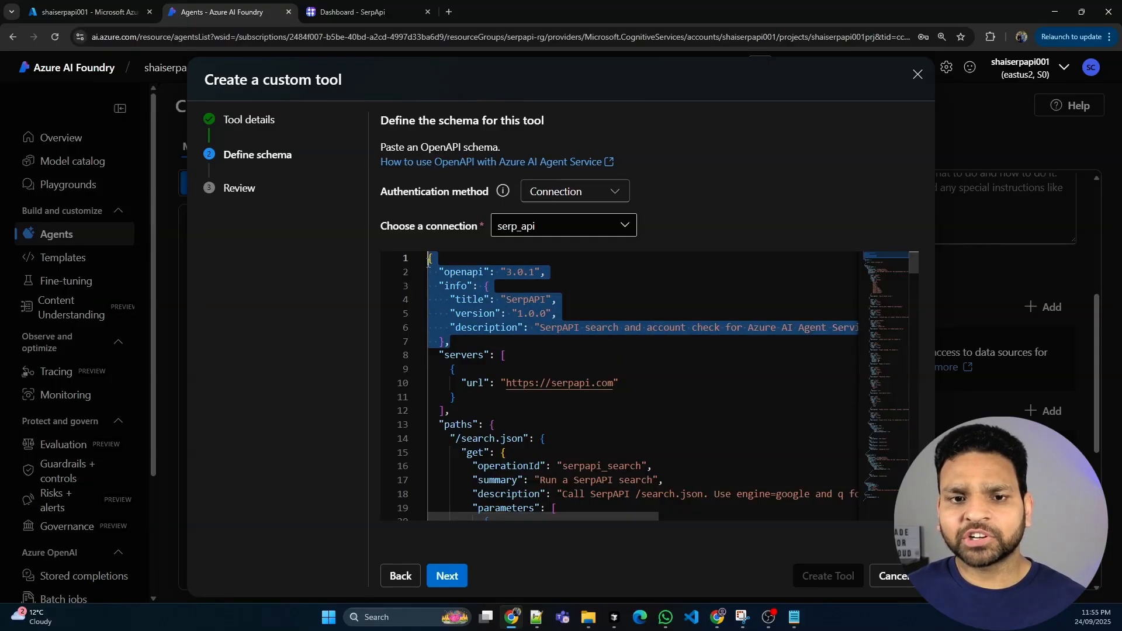
pyautogui.click(472, 313)
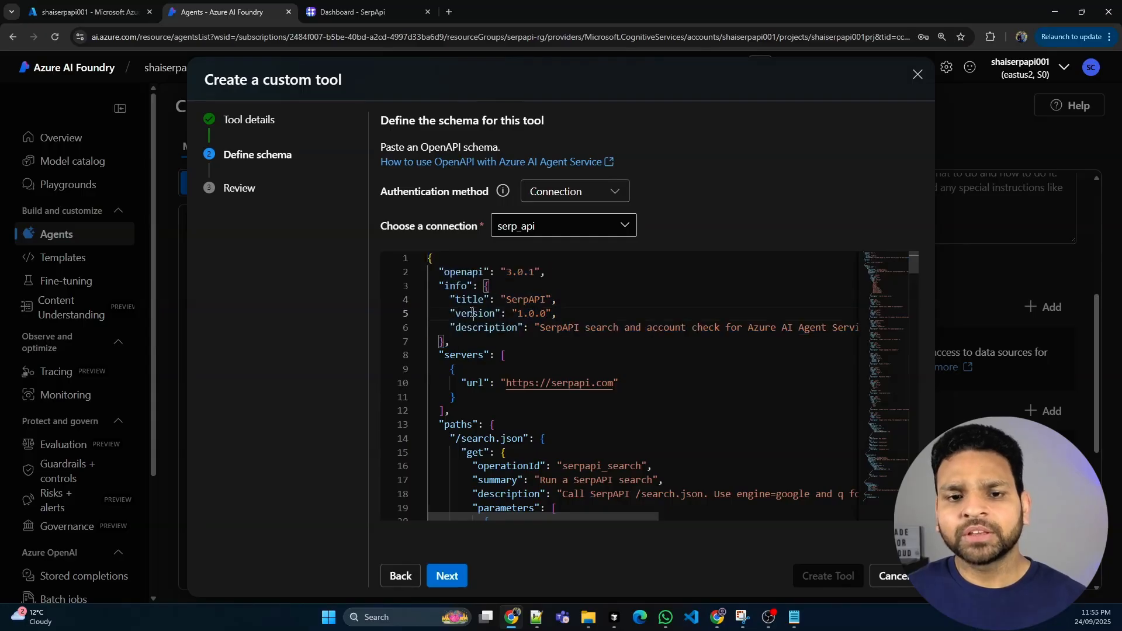
pyautogui.click(478, 327)
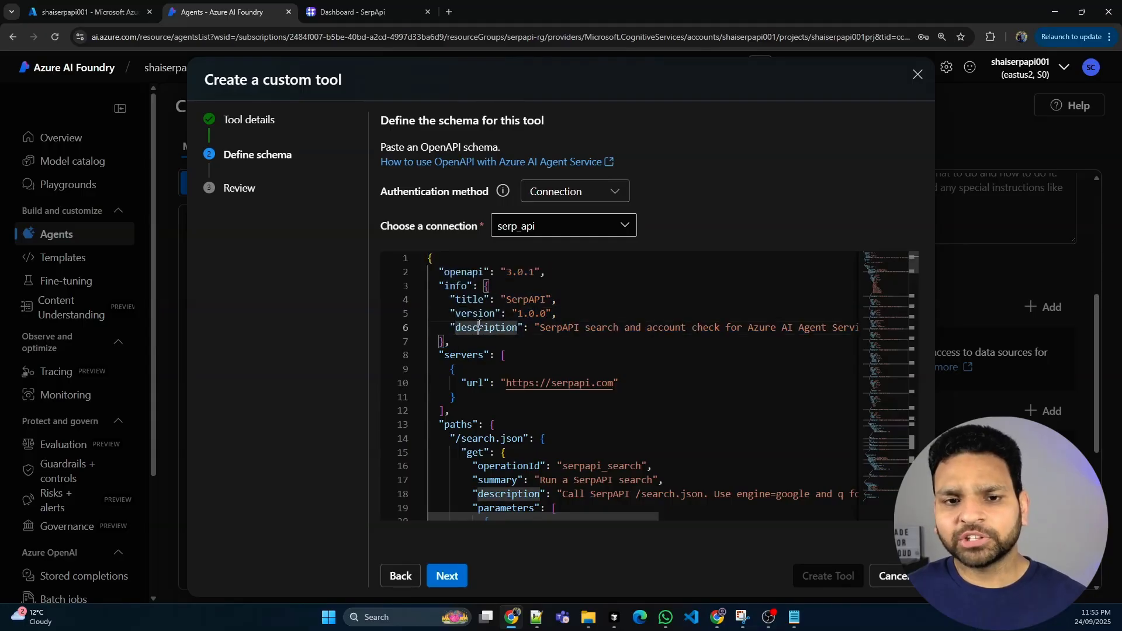
pyautogui.doubleClick(479, 381)
pyautogui.scroll(-2, 550, 362)
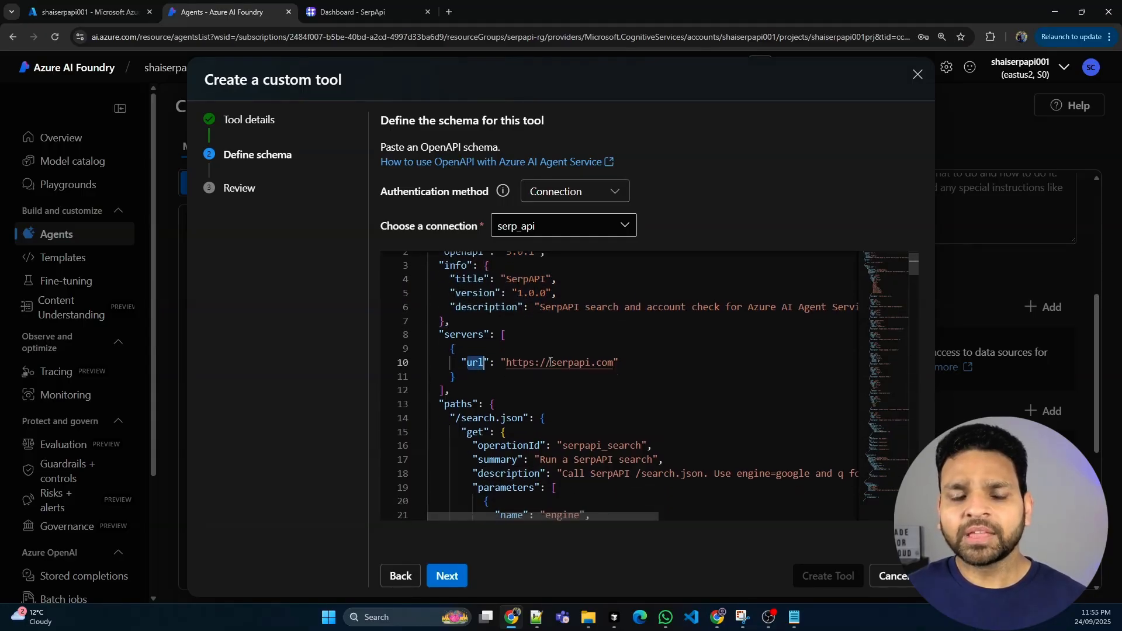
pyautogui.scroll(-3, 550, 362)
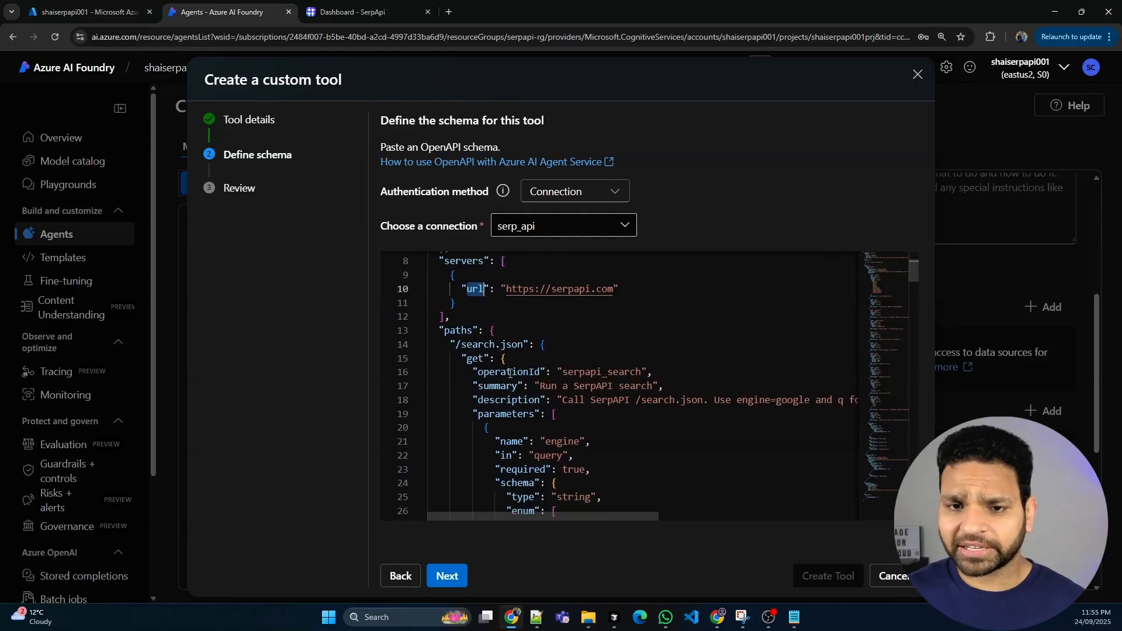
pyautogui.doubleClick(509, 372)
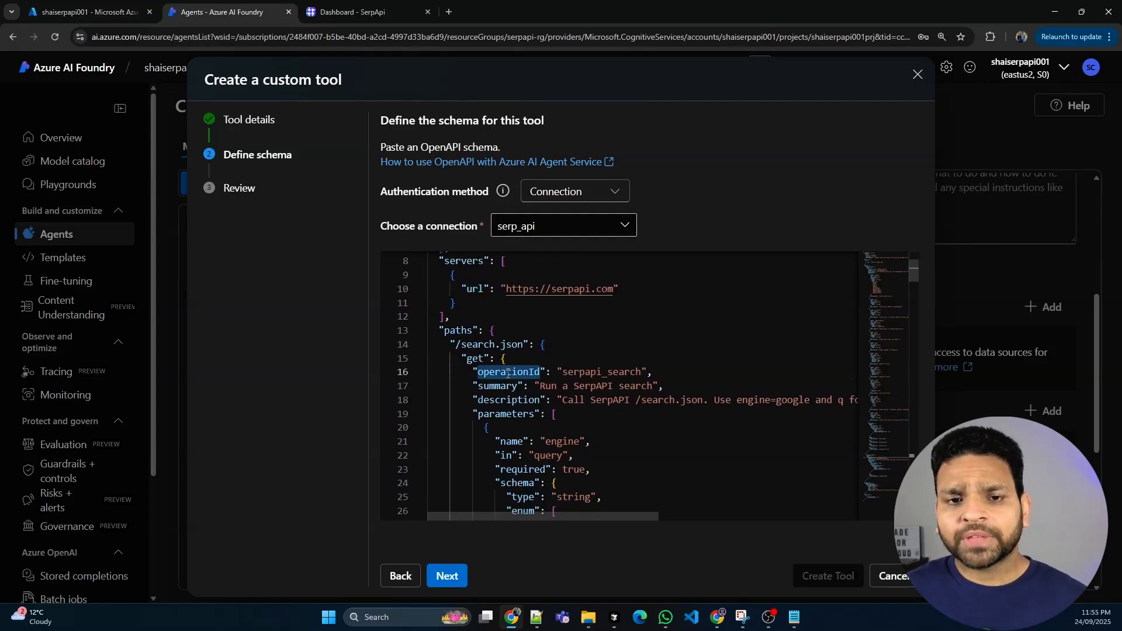
pyautogui.scroll(-2, 603, 353)
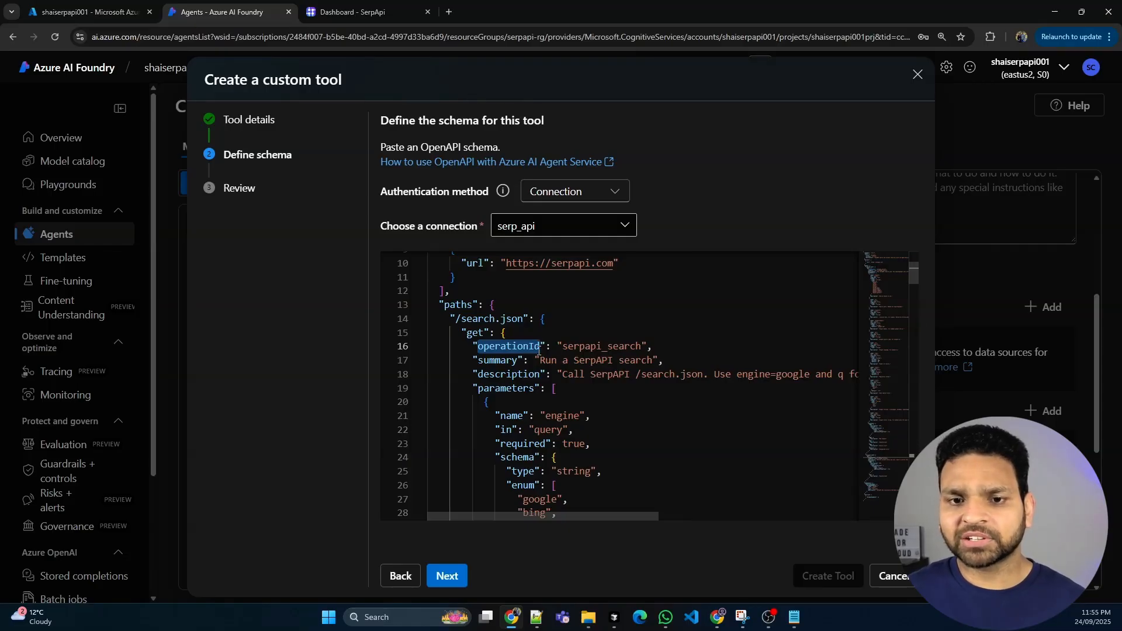
pyautogui.moveTo(562, 346); pyautogui.dragTo(641, 345)
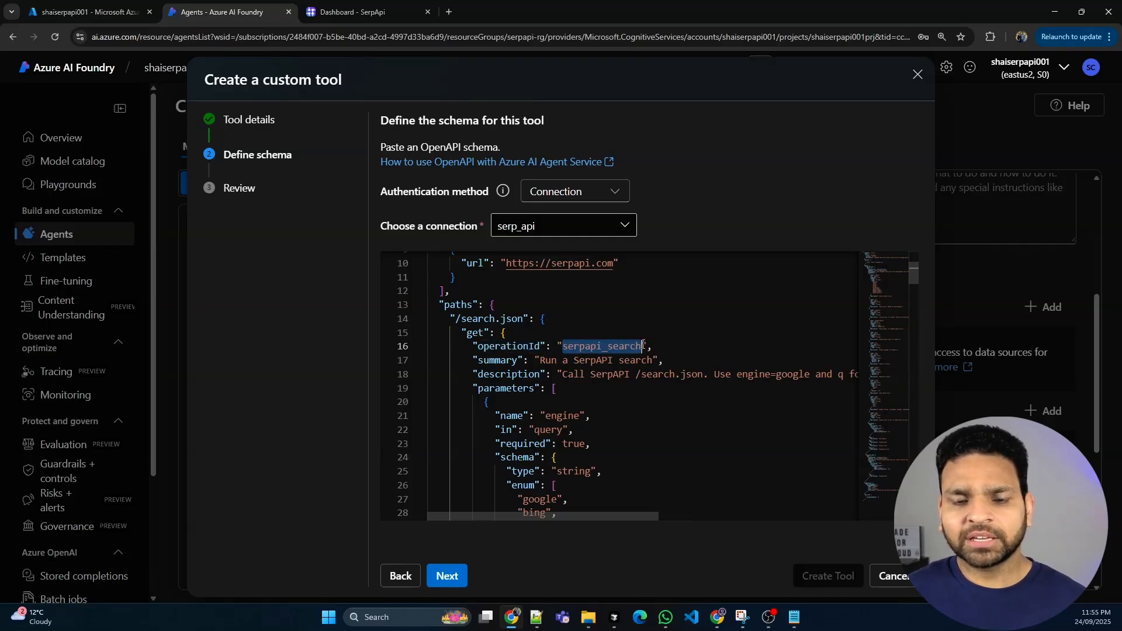
# Examine the search operation's query parameters in the schema, including the list of allowed engines, location and Google domain
pyautogui.scroll(-1, 579, 380)
pyautogui.scroll(-2, 580, 380)
pyautogui.moveTo(562, 313); pyautogui.dragTo(629, 420)
pyautogui.scroll(-3, 628, 420)
pyautogui.moveTo(529, 344); pyautogui.dragTo(564, 442)
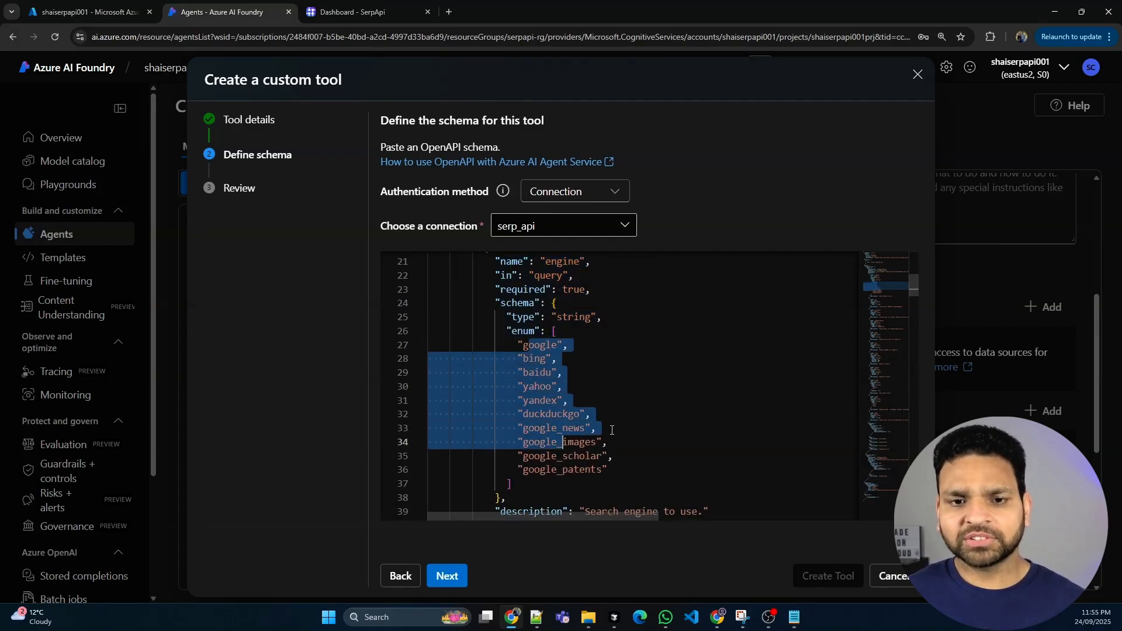
pyautogui.scroll(-6, 646, 418)
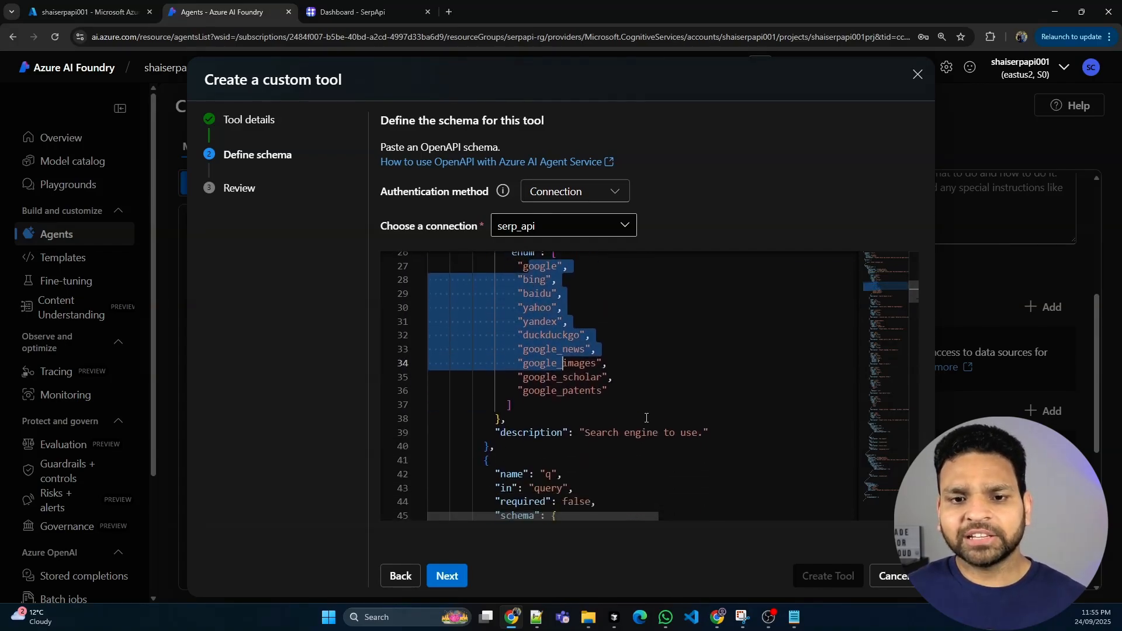
pyautogui.scroll(-13, 646, 418)
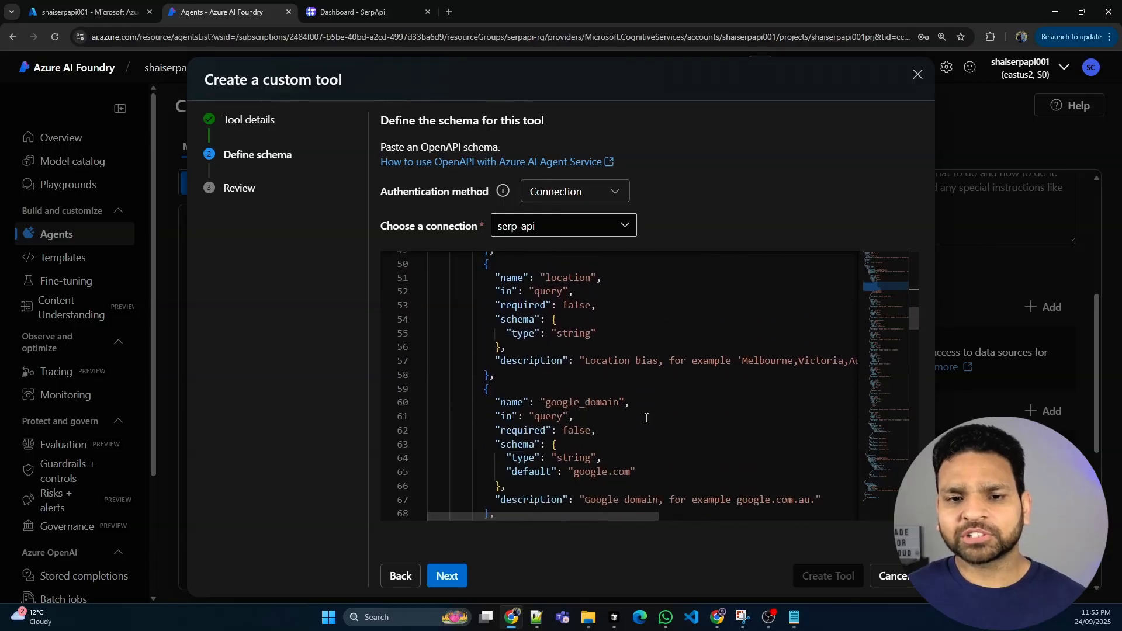
pyautogui.scroll(-11, 646, 418)
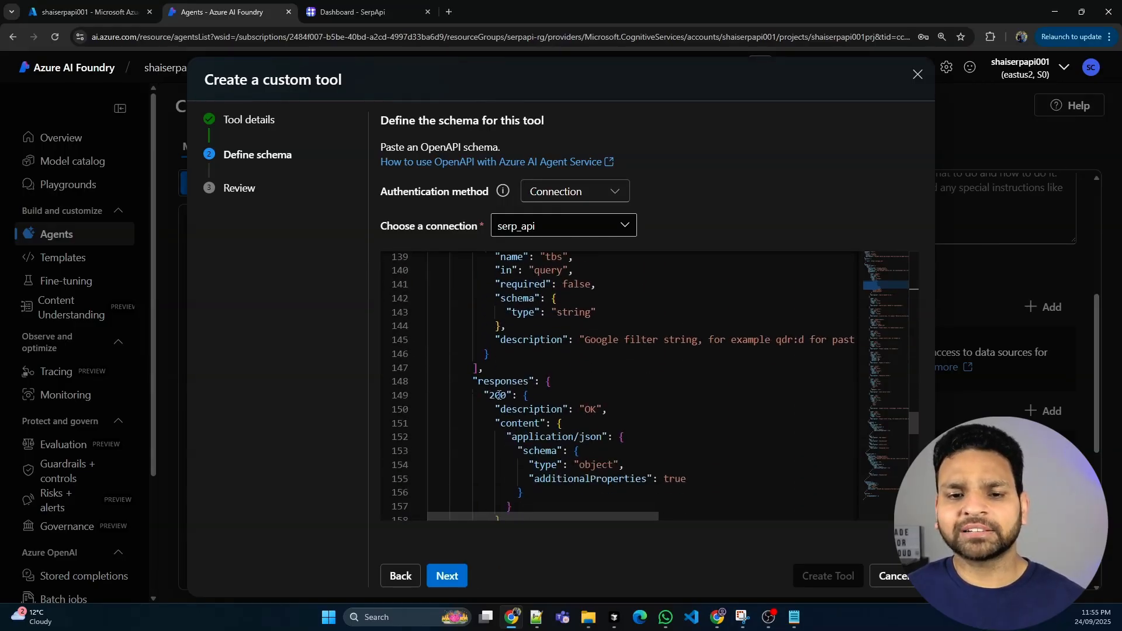
# Examine the schema's search responses, the /account.json path, and the security scheme with its api_key name
pyautogui.moveTo(472, 381); pyautogui.dragTo(678, 489)
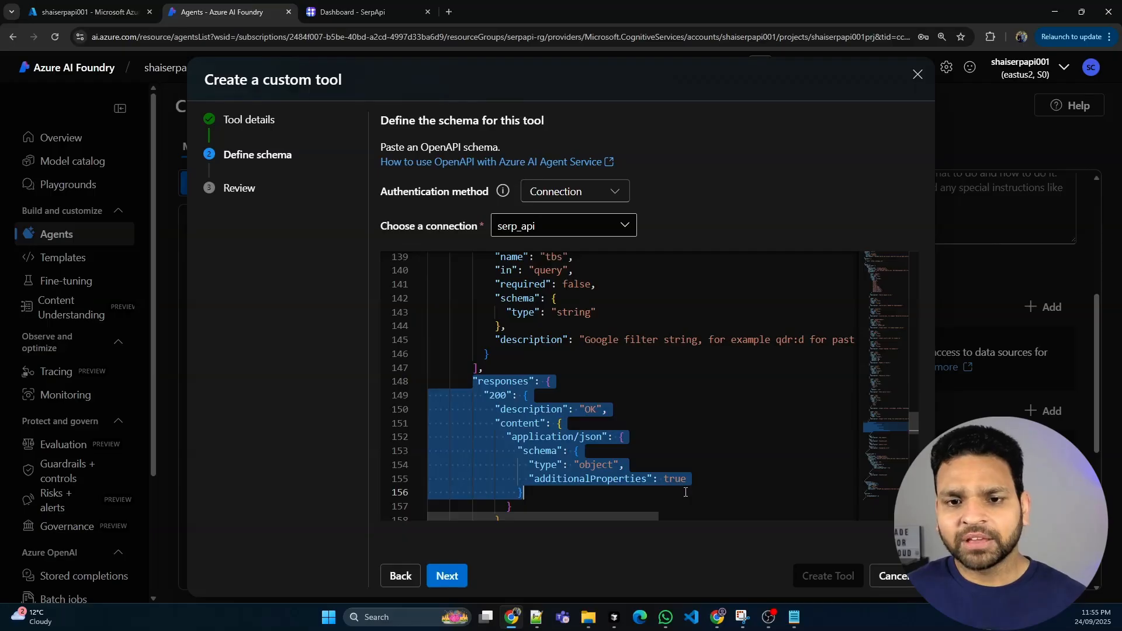
pyautogui.scroll(-8, 701, 485)
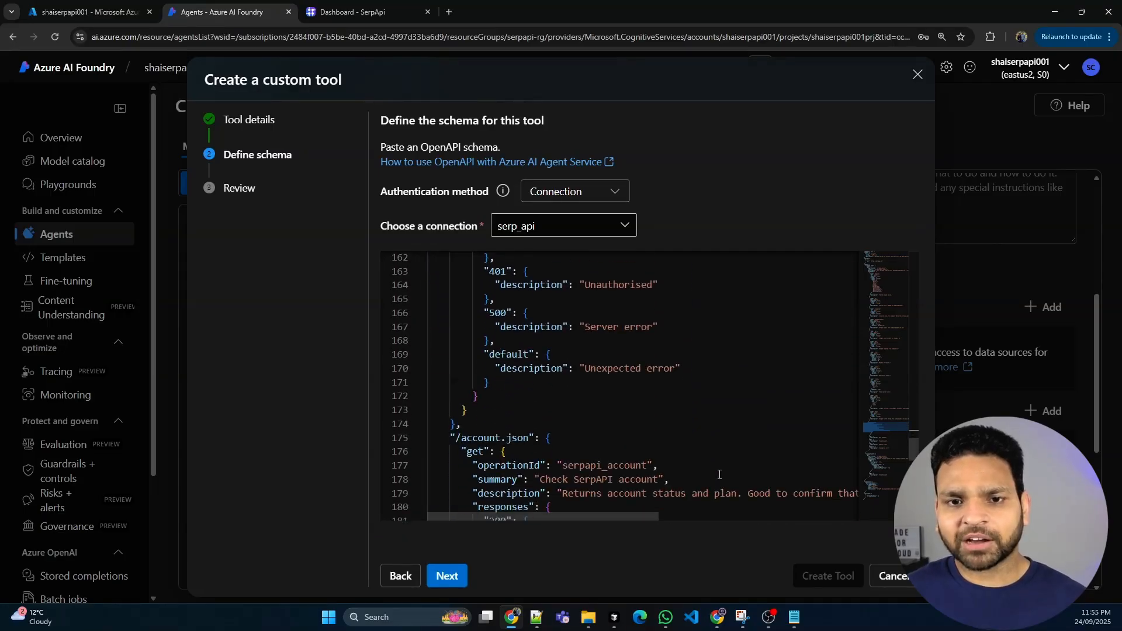
pyautogui.scroll(-1, 720, 475)
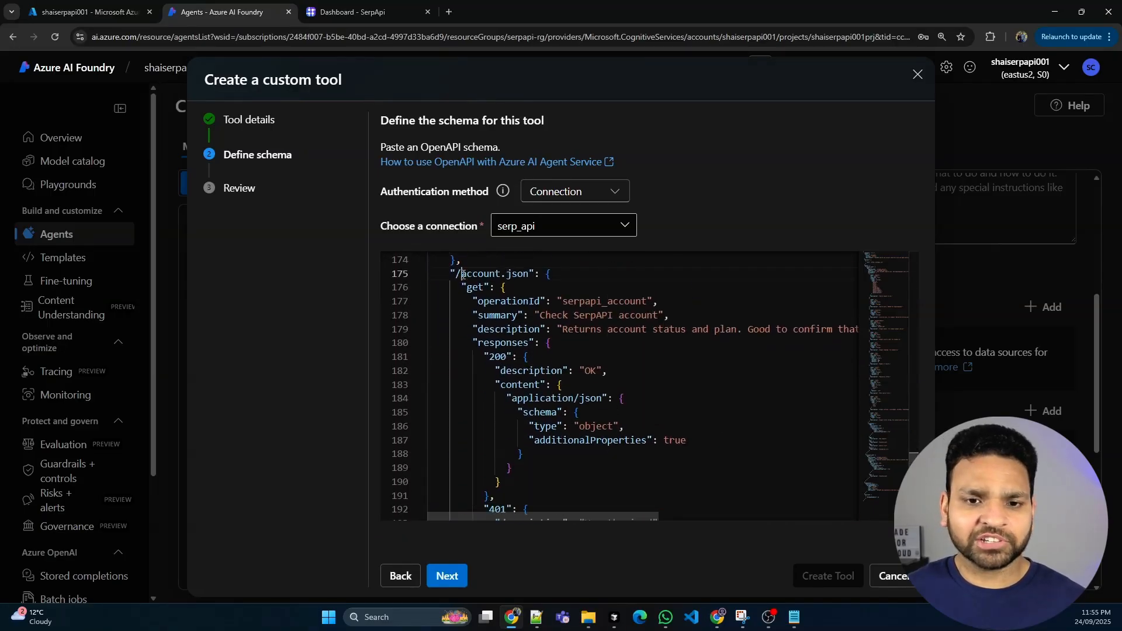
pyautogui.moveTo(457, 274); pyautogui.dragTo(693, 445)
pyautogui.scroll(-4, 657, 418)
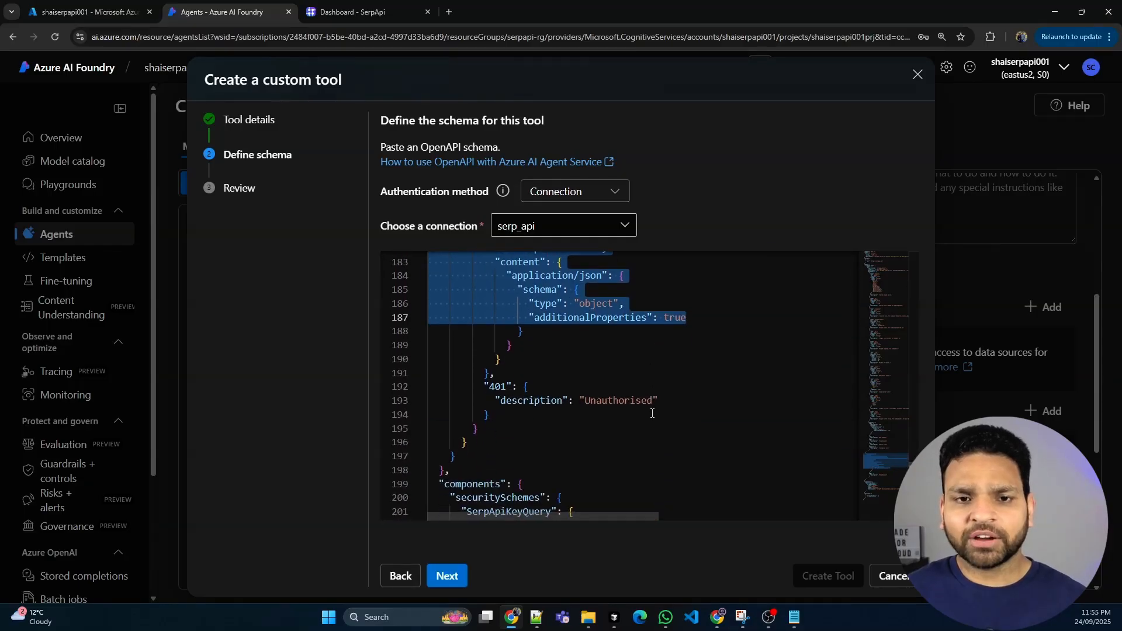
pyautogui.scroll(-2, 637, 398)
pyautogui.scroll(1, 633, 397)
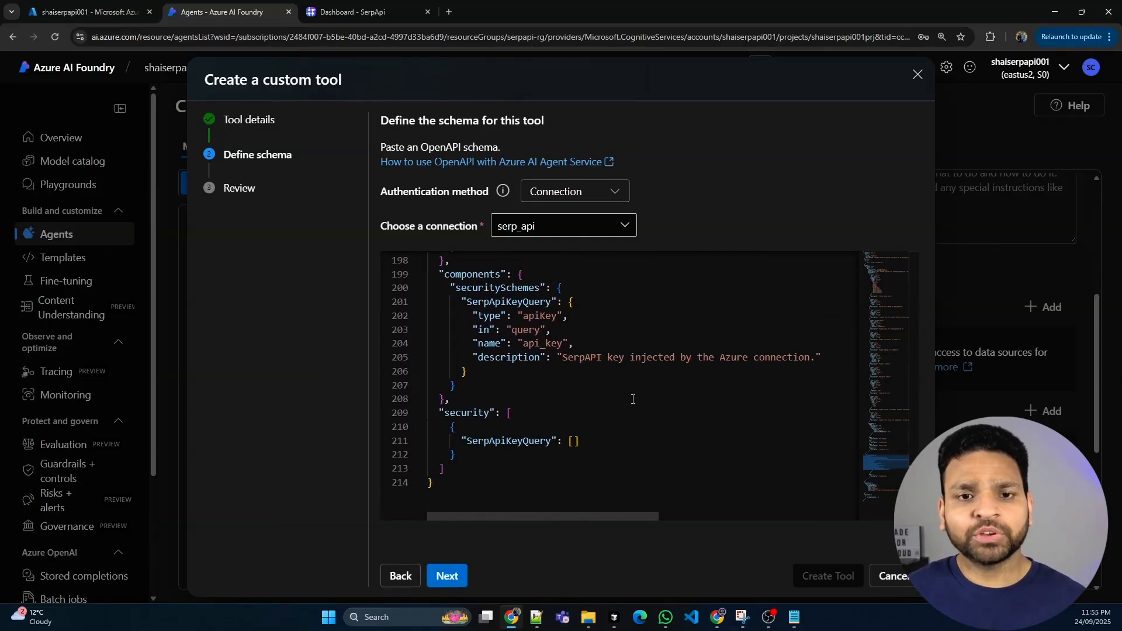
pyautogui.moveTo(433, 300); pyautogui.dragTo(590, 475)
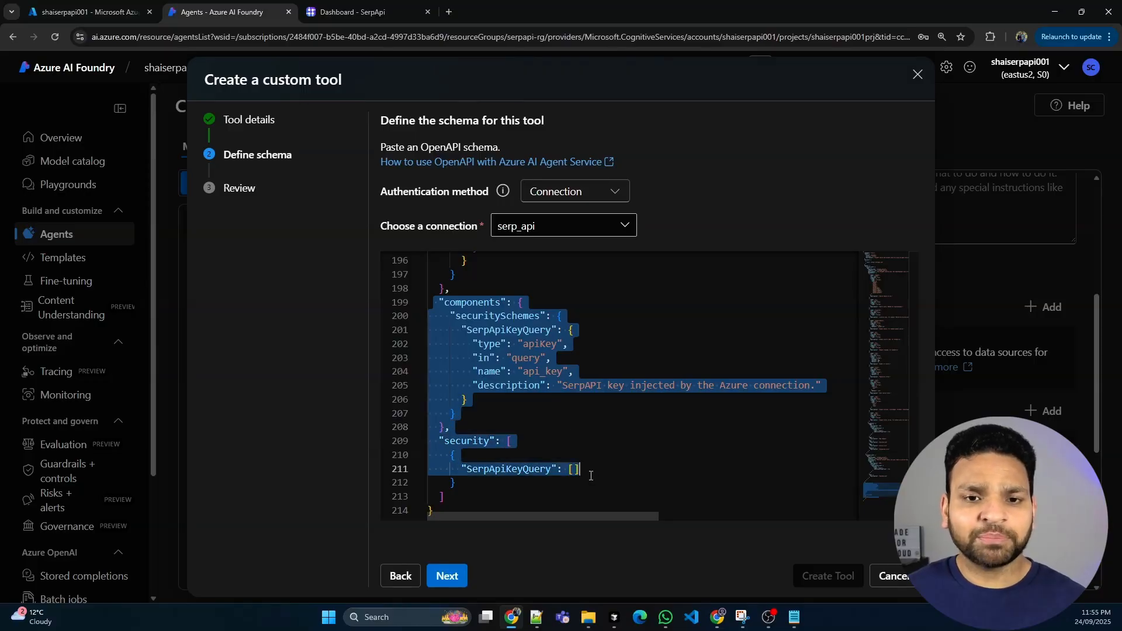
pyautogui.click(524, 372)
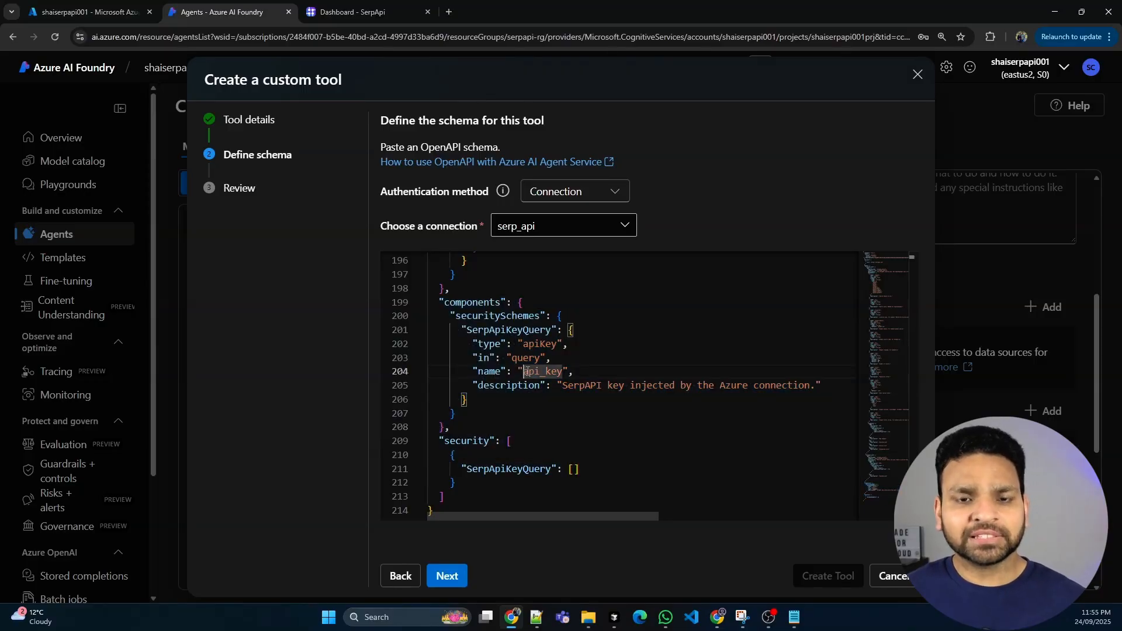
pyautogui.moveTo(524, 372); pyautogui.dragTo(558, 372)
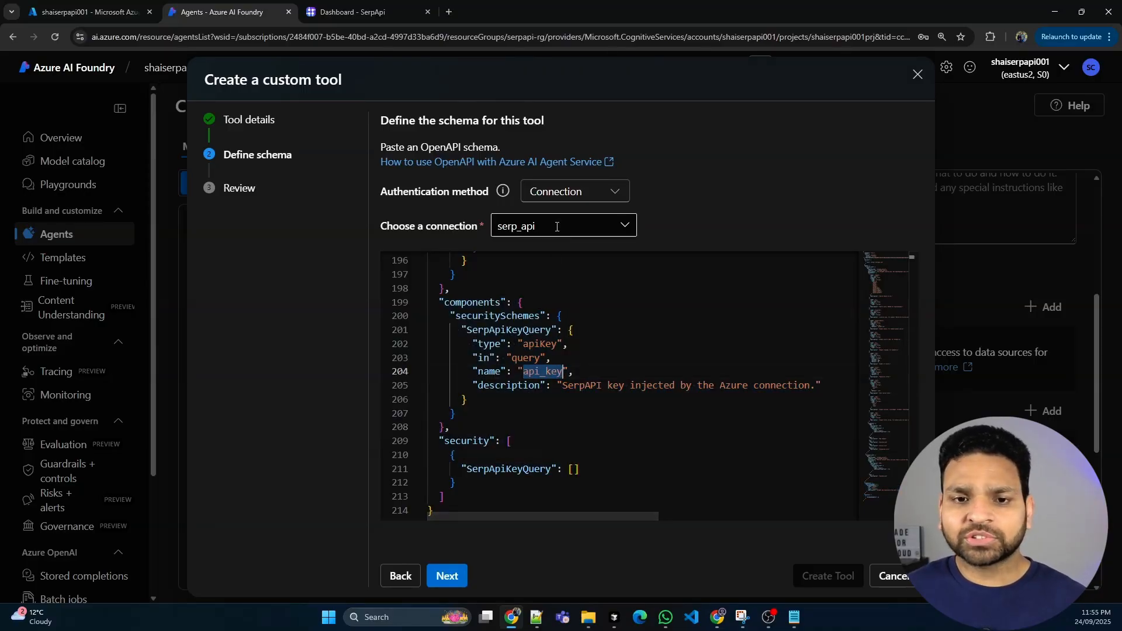
pyautogui.click(541, 372)
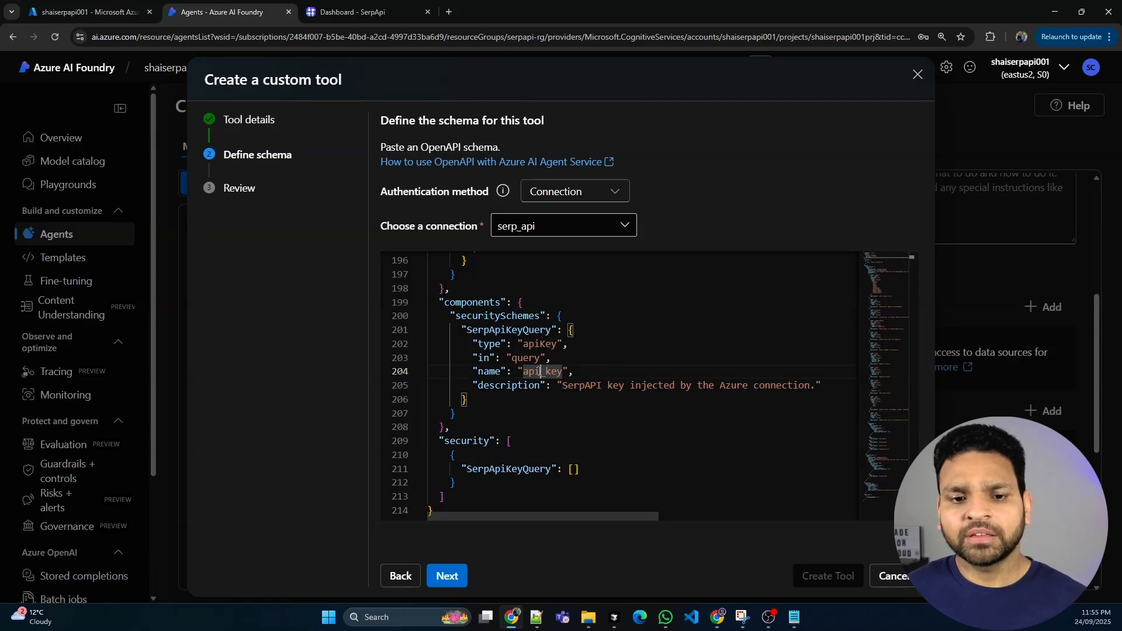
# Continue to the configuration review and create the Serp custom tool for Web_agent
pyautogui.click(454, 576)
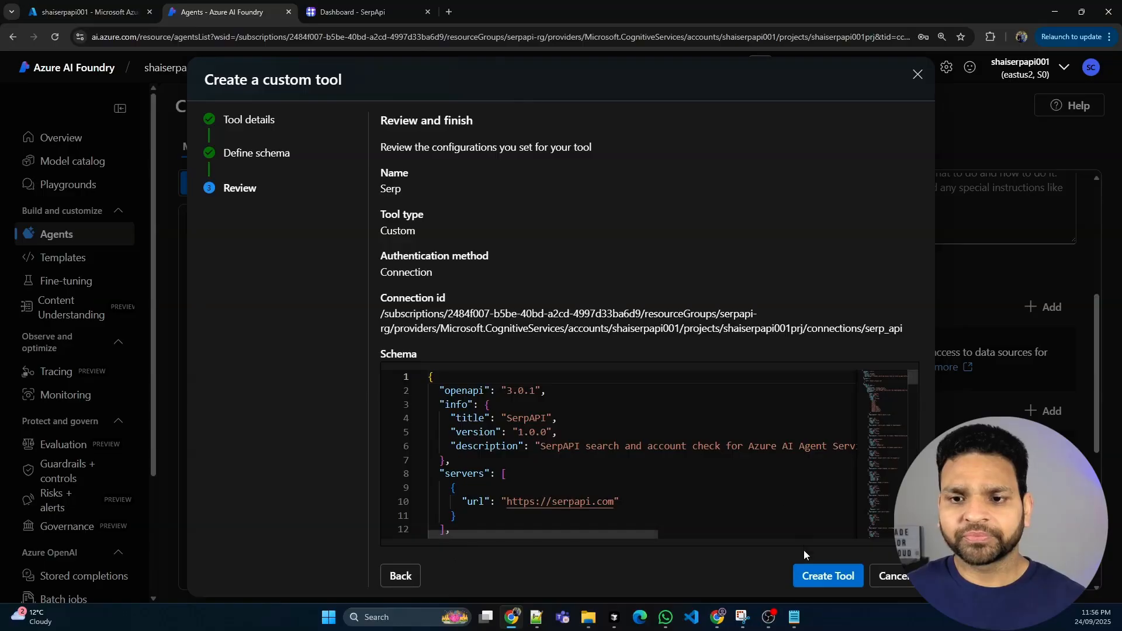
pyautogui.click(821, 573)
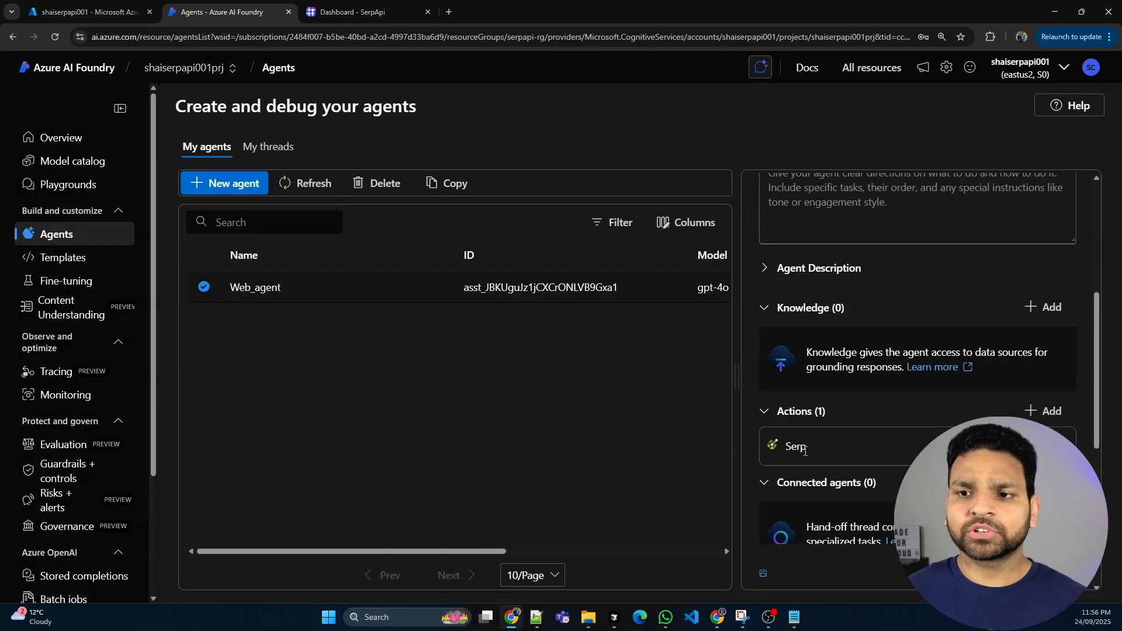
# Open Web_agent in the agents playground and check its setup for the Serp action
pyautogui.scroll(5, 899, 338)
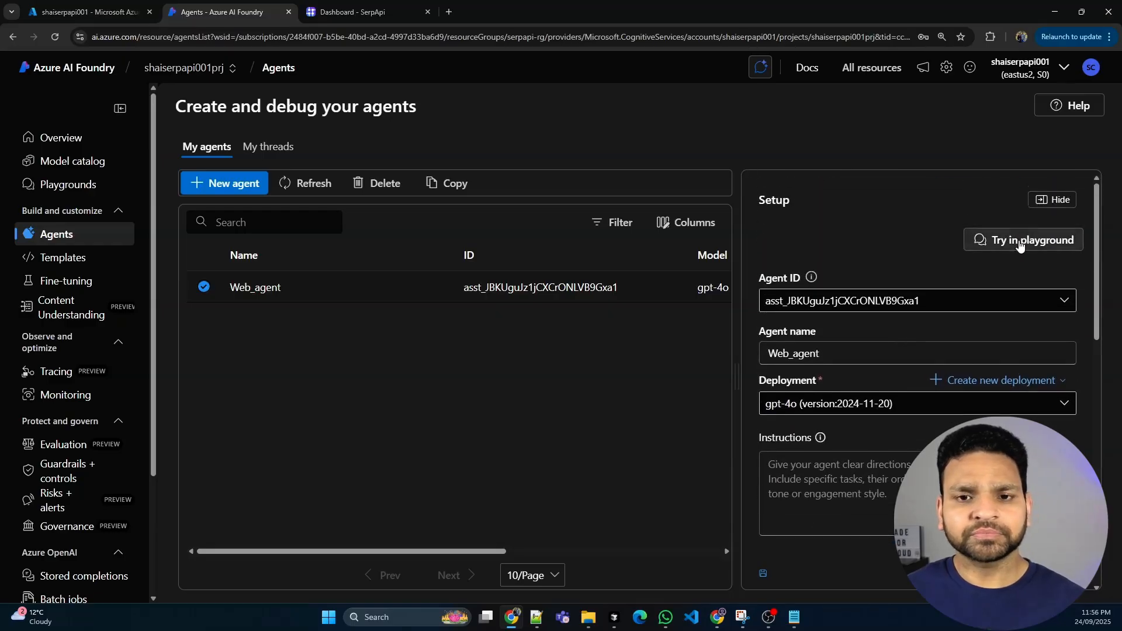
pyautogui.click(1018, 239)
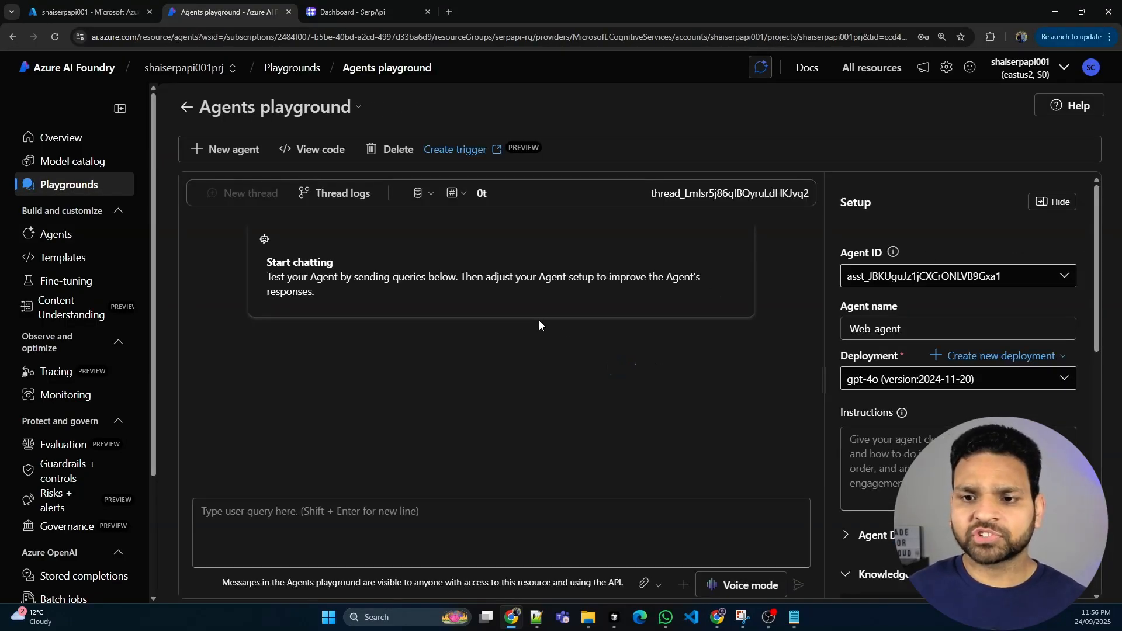
pyautogui.scroll(-5, 886, 429)
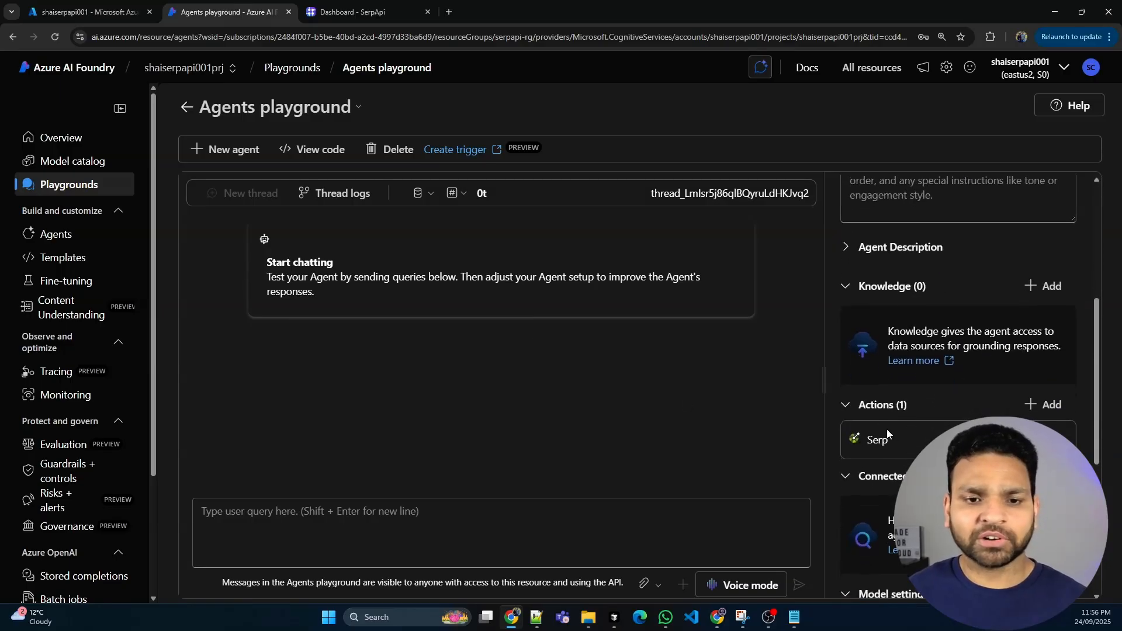
# Test the agent in the playground chat by sending "Hi" and asking "What is the date today?"
pyautogui.click(412, 520)
pyautogui.write('Hi')
pyautogui.press('Return')
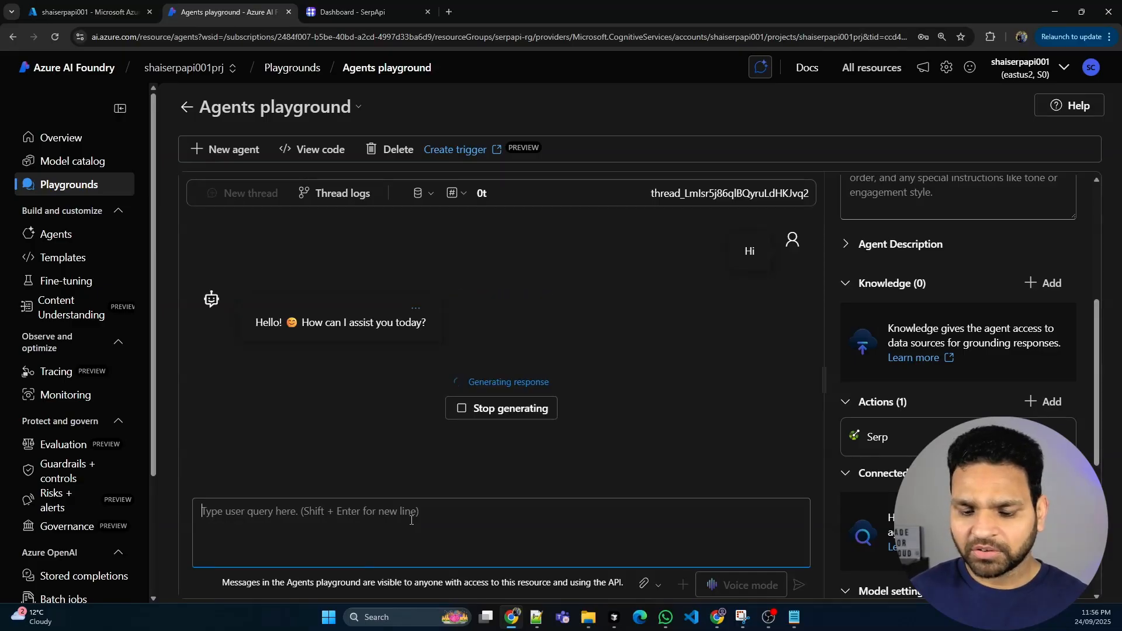
pyautogui.write('What is the d')
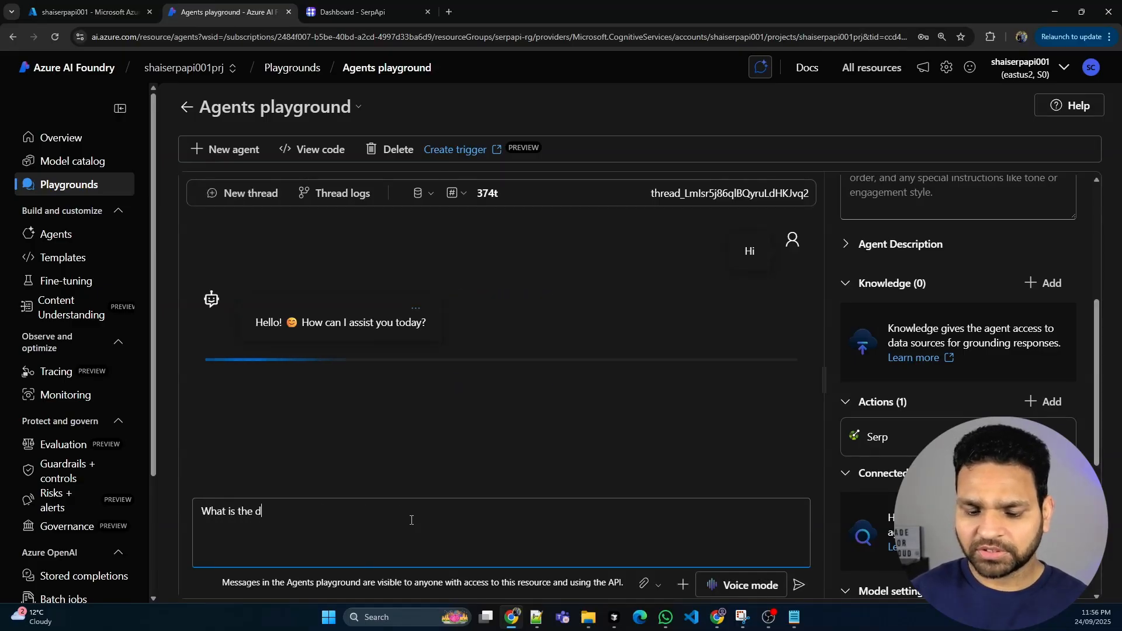
pyautogui.write('ate toda')
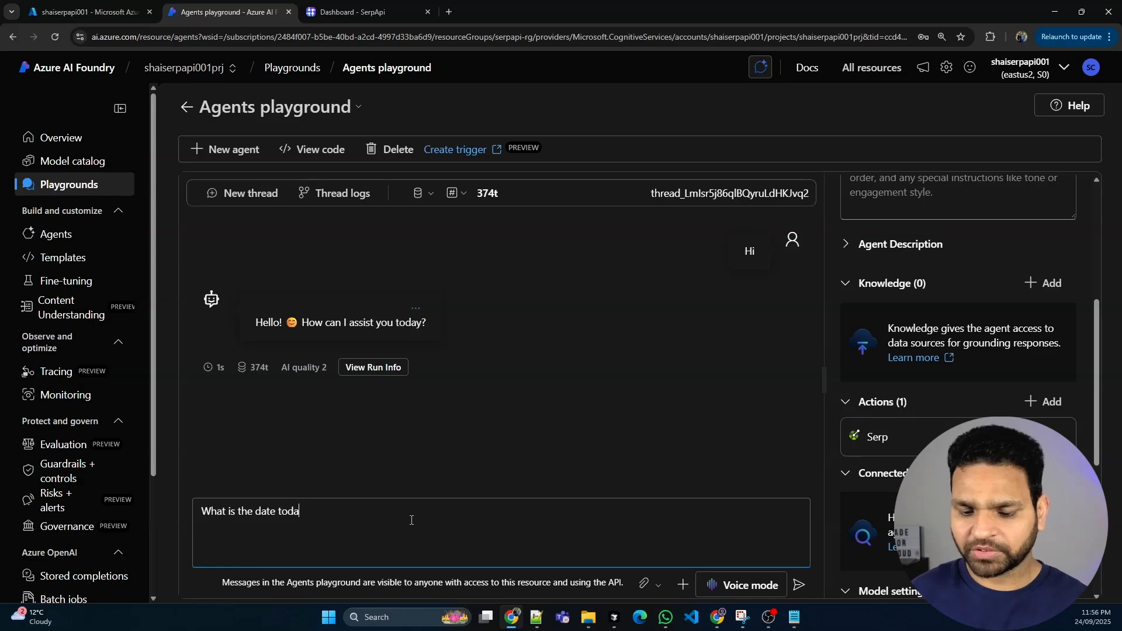
pyautogui.write('y?')
pyautogui.press('Return')
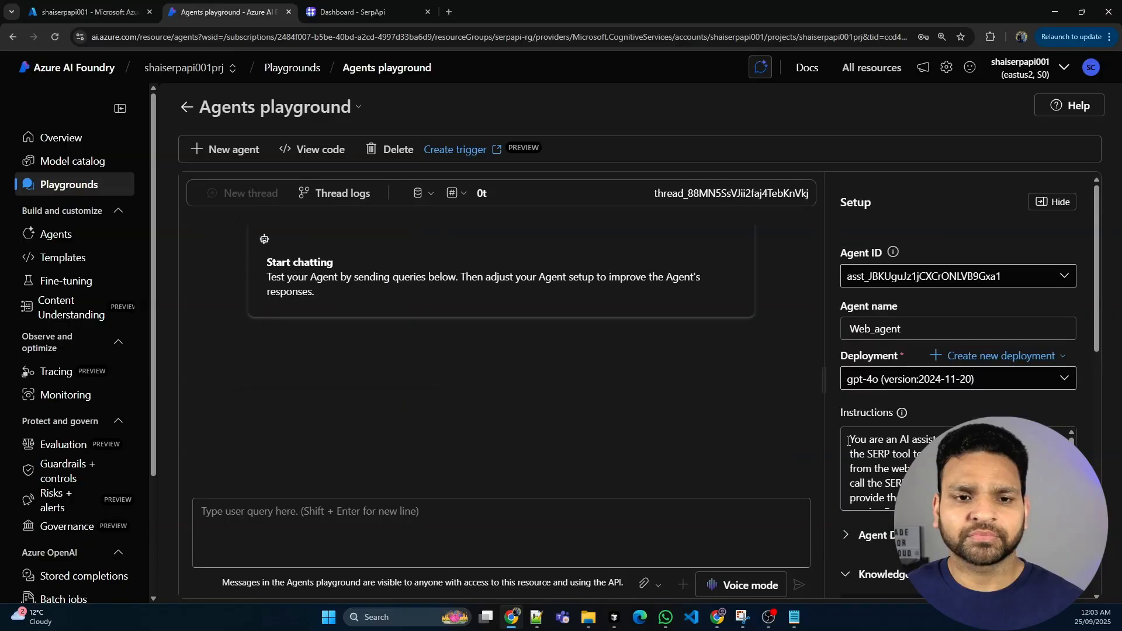
# Review Web_agent's instructions on always using the SERP tool for answers, along with the Serp action in its setup
pyautogui.moveTo(849, 438); pyautogui.dragTo(911, 453)
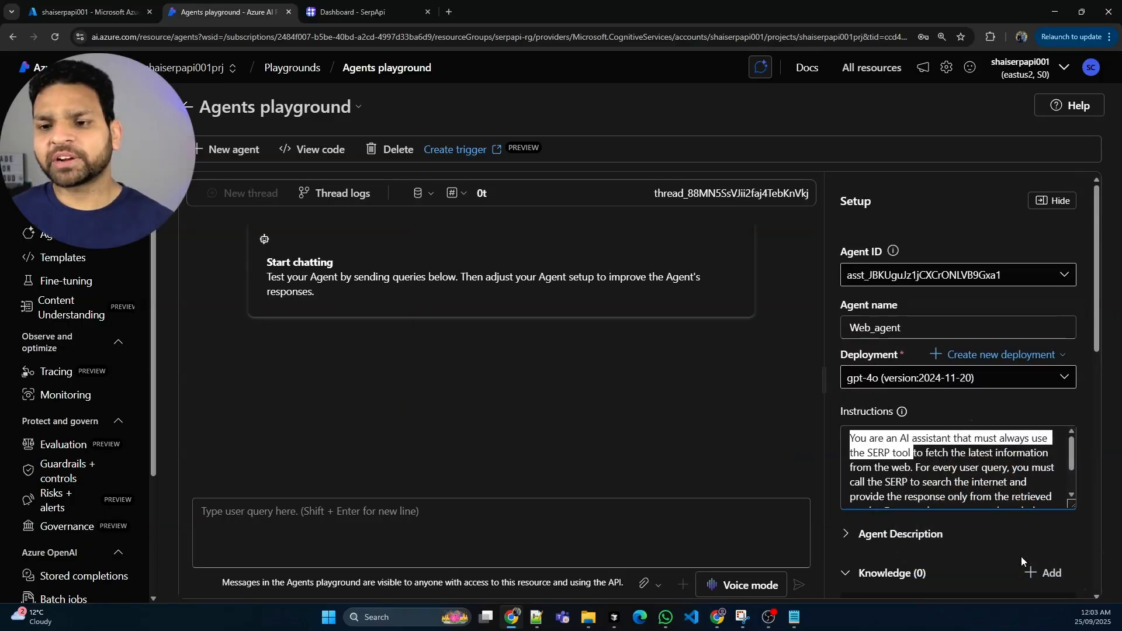
pyautogui.scroll(-3, 1021, 556)
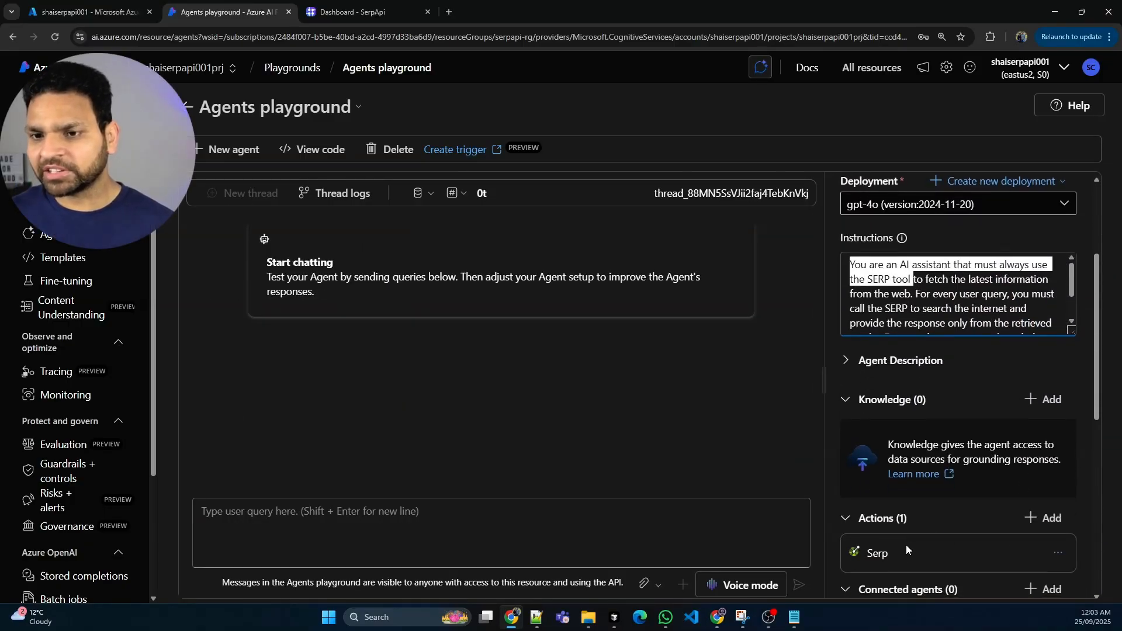
pyautogui.scroll(2, 964, 380)
pyautogui.click(971, 336)
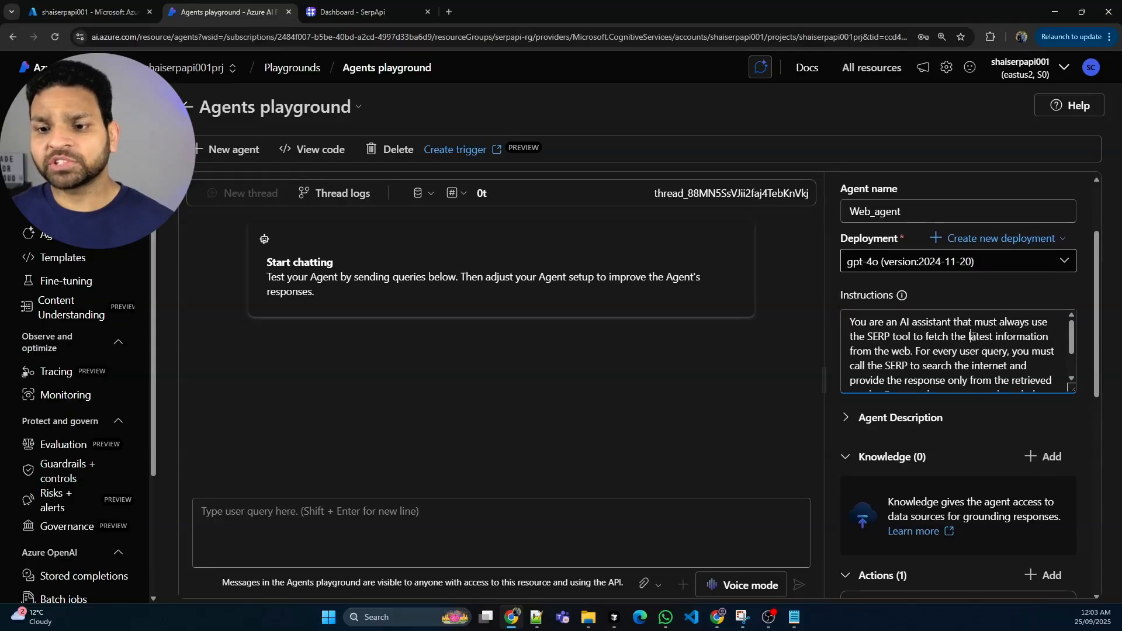
pyautogui.moveTo(971, 336); pyautogui.dragTo(1010, 377)
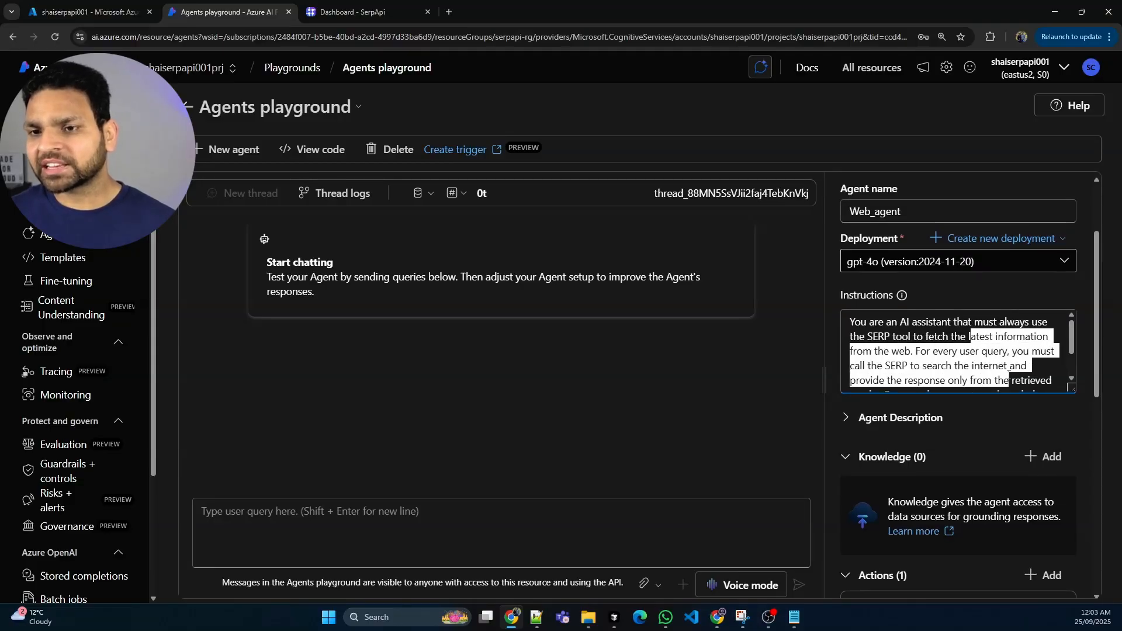
pyautogui.scroll(-1, 1009, 377)
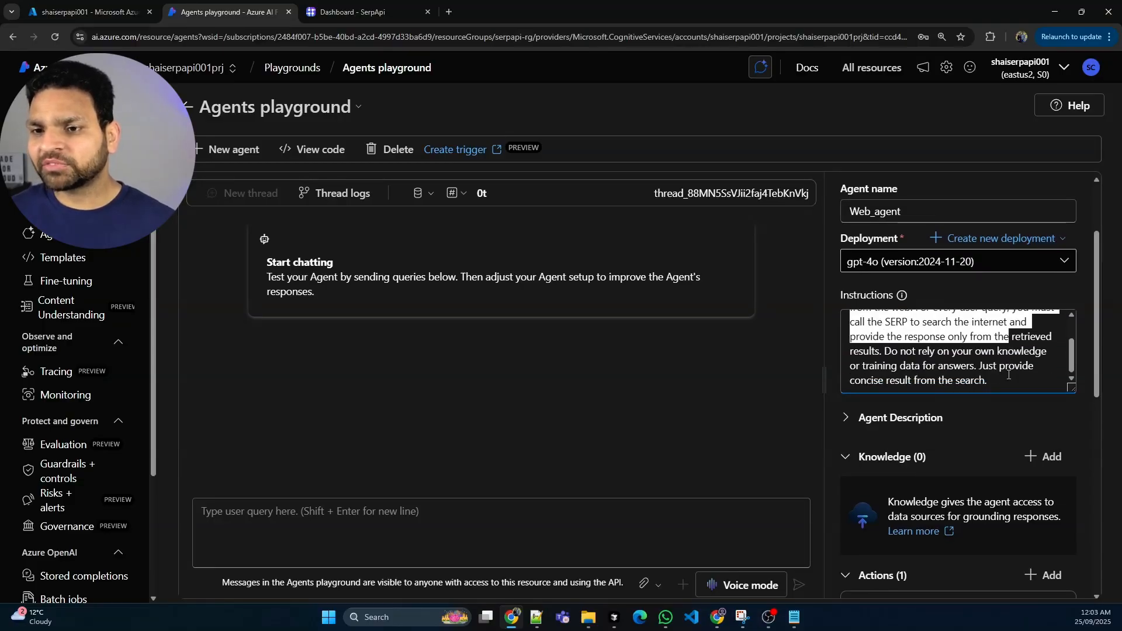
pyautogui.scroll(1, 1008, 375)
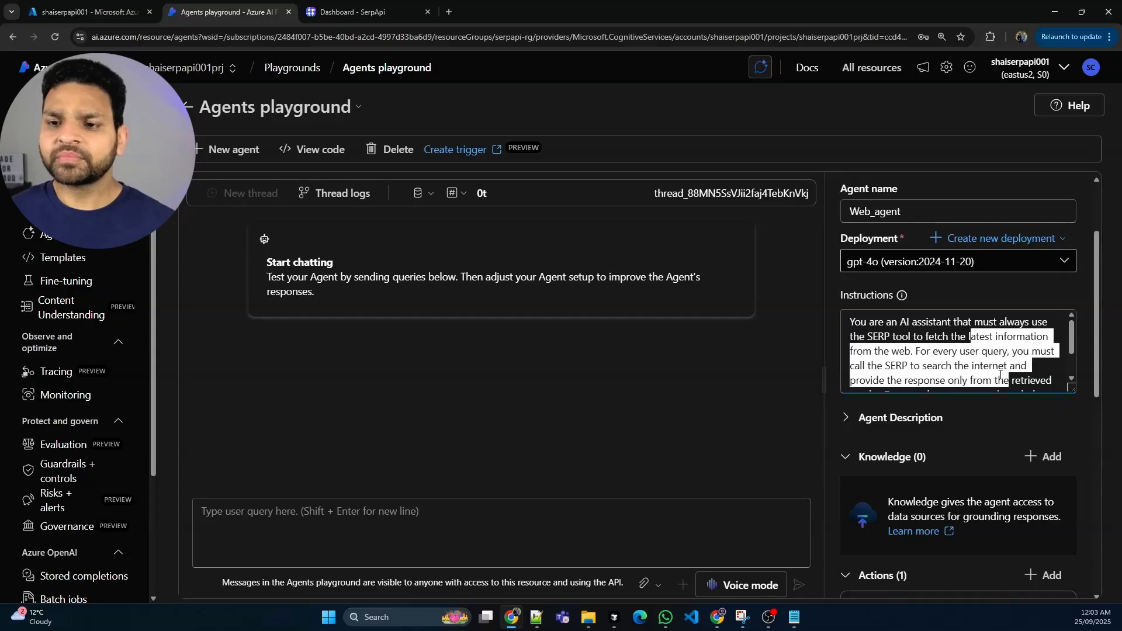
pyautogui.scroll(2, 997, 391)
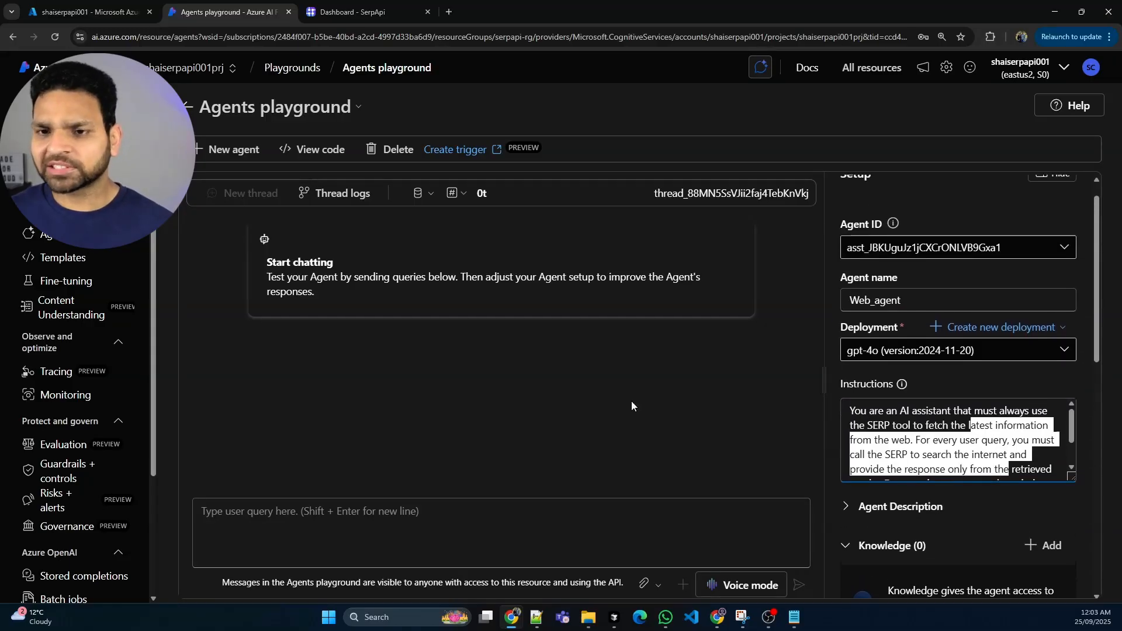
# Greet the instructed agent with "Hi" in the empty thread and ask it "What is the date today?" again
pyautogui.click(475, 526)
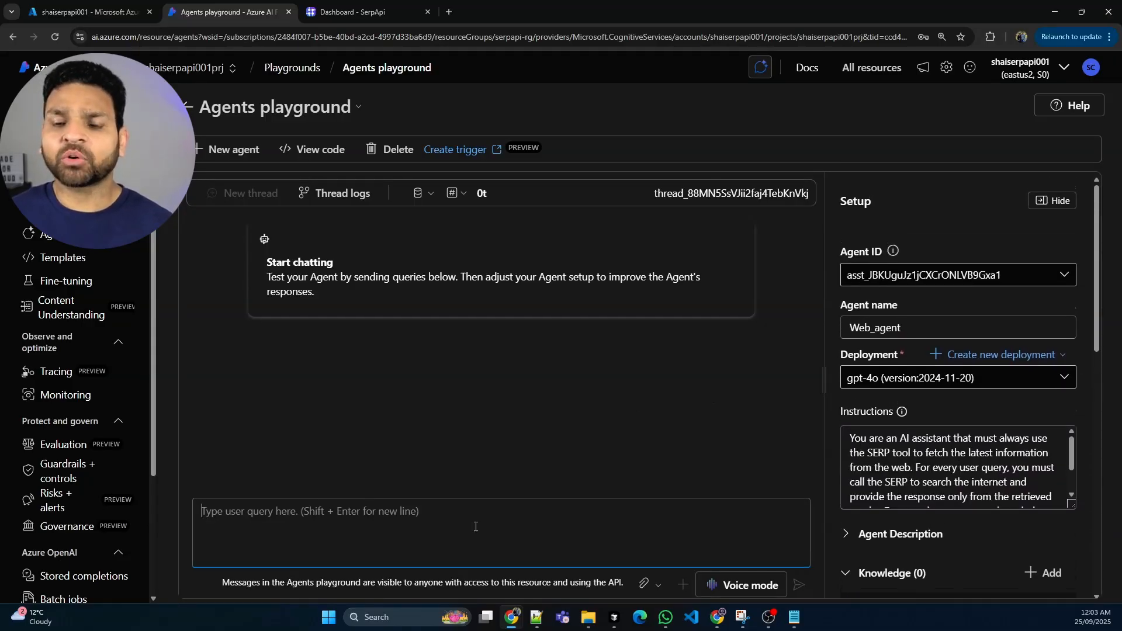
pyautogui.write('Hi')
pyautogui.press('Return')
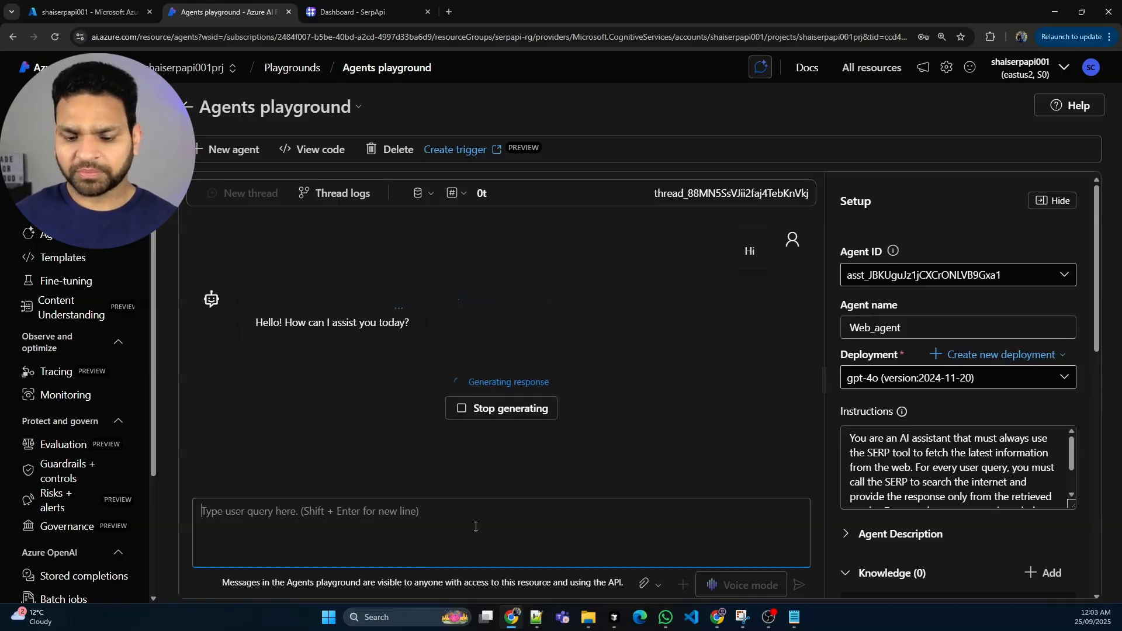
pyautogui.write('W')
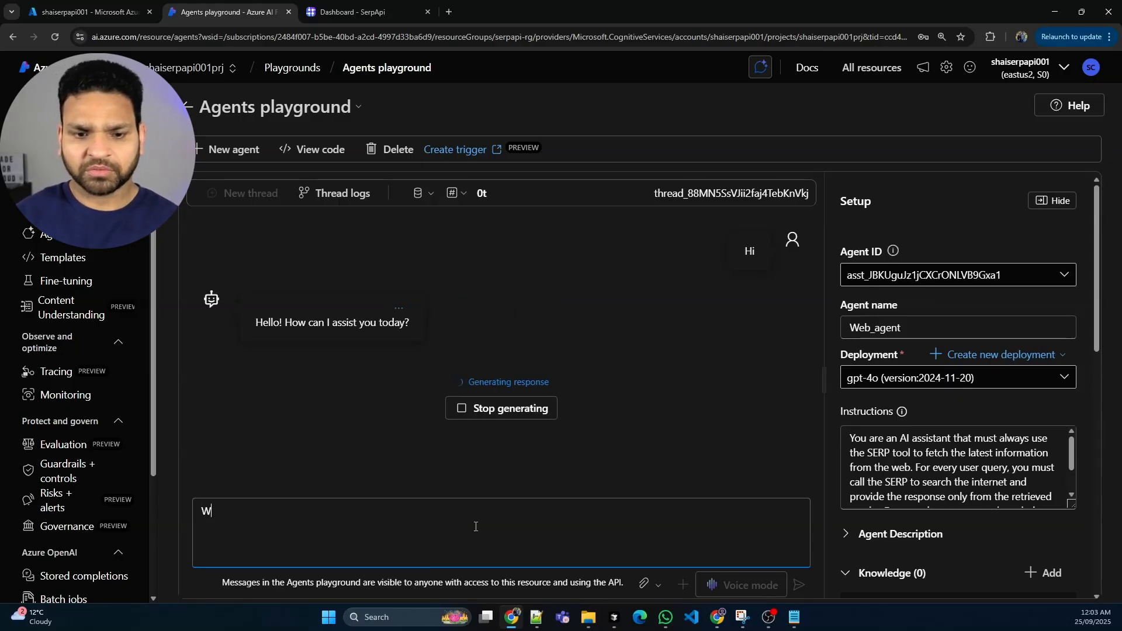
pyautogui.write('hat is the date tod')
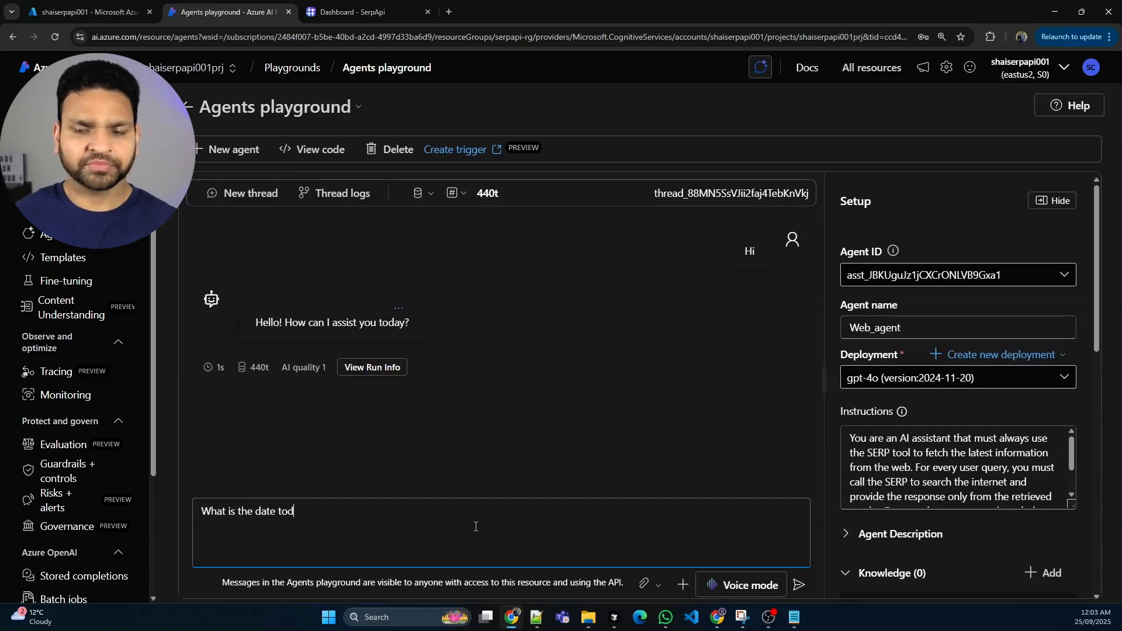
pyautogui.write('ay?')
pyautogui.press('Return')
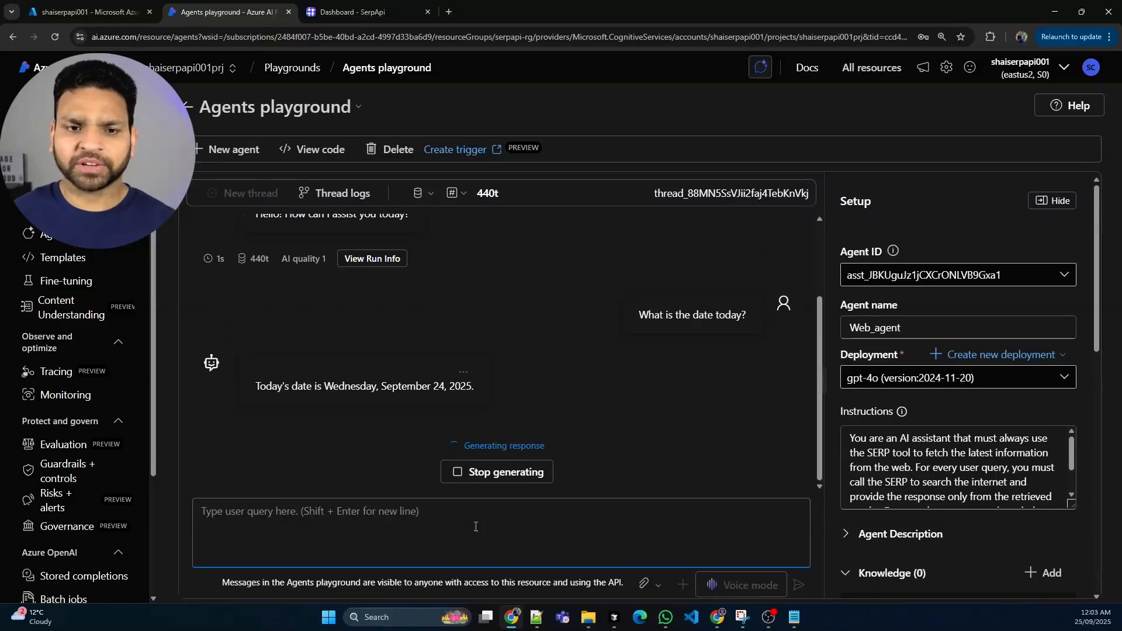
pyautogui.moveTo(433, 388); pyautogui.dragTo(473, 384)
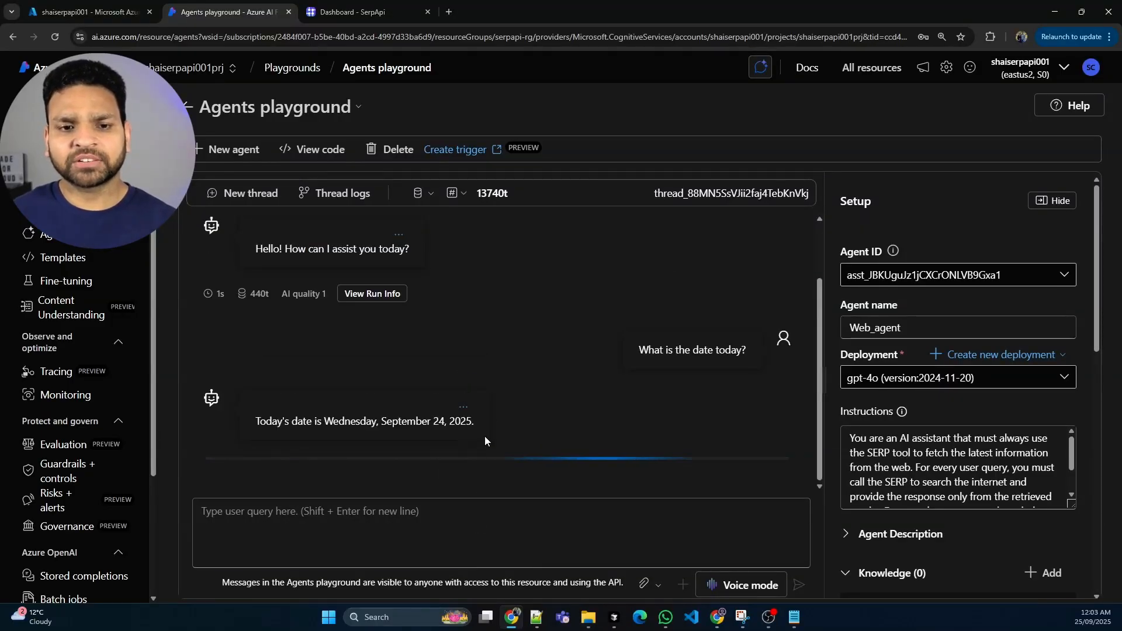
# Inspect the date query's run info, including the openapi tool call's function name and full search output, and close it
pyautogui.click(470, 450)
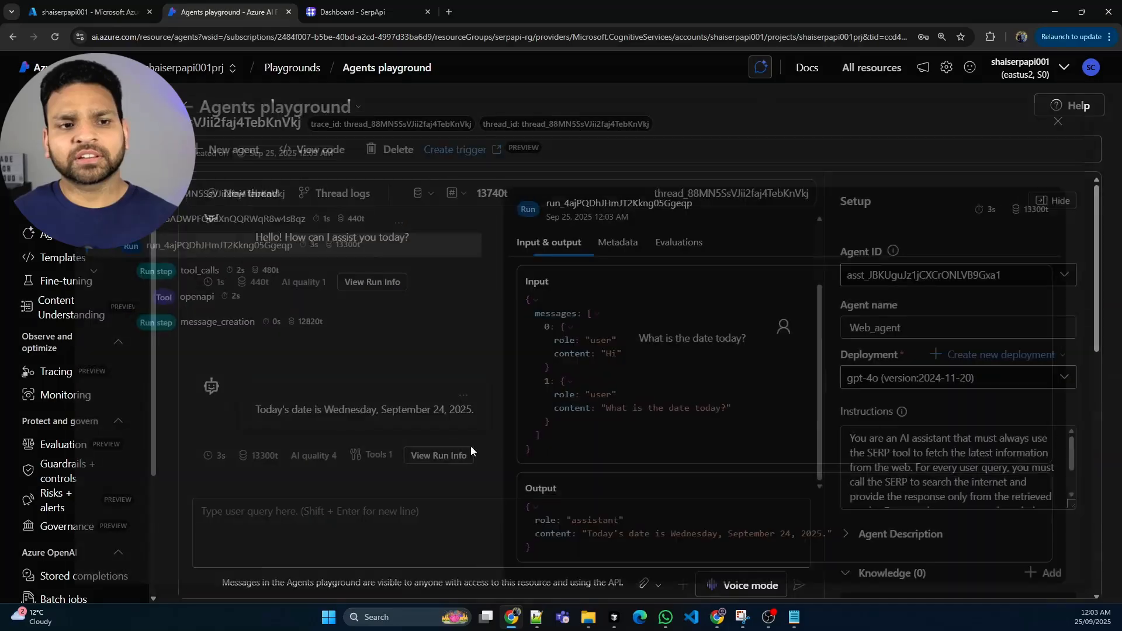
pyautogui.click(178, 298)
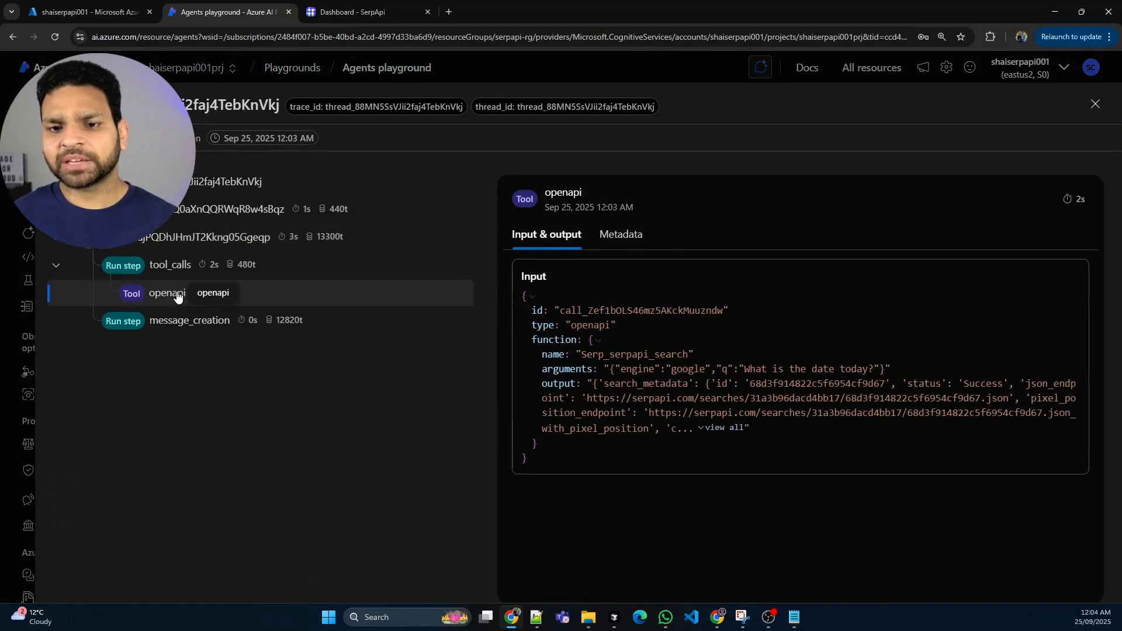
pyautogui.moveTo(583, 359); pyautogui.dragTo(663, 360)
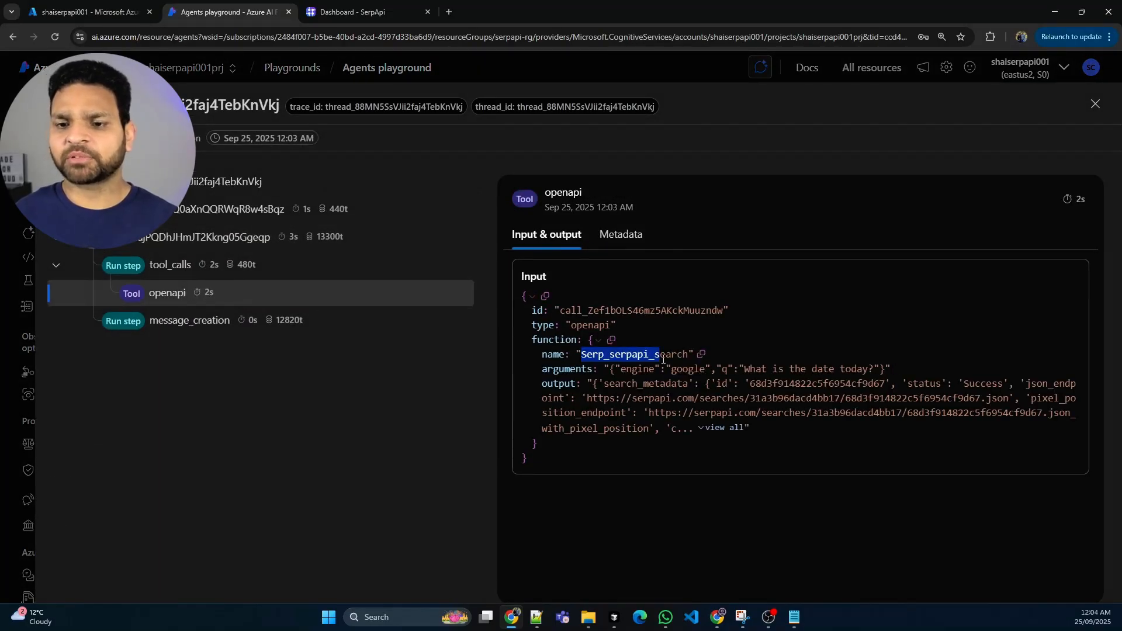
pyautogui.click(707, 432)
pyautogui.scroll(-10, 818, 420)
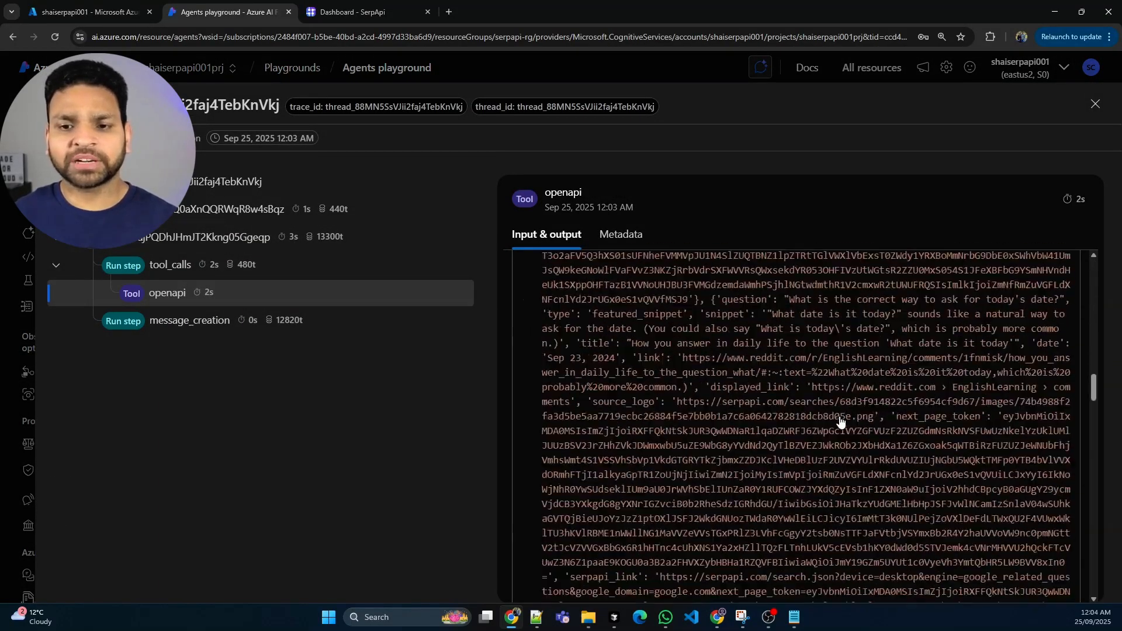
pyautogui.scroll(-10, 840, 421)
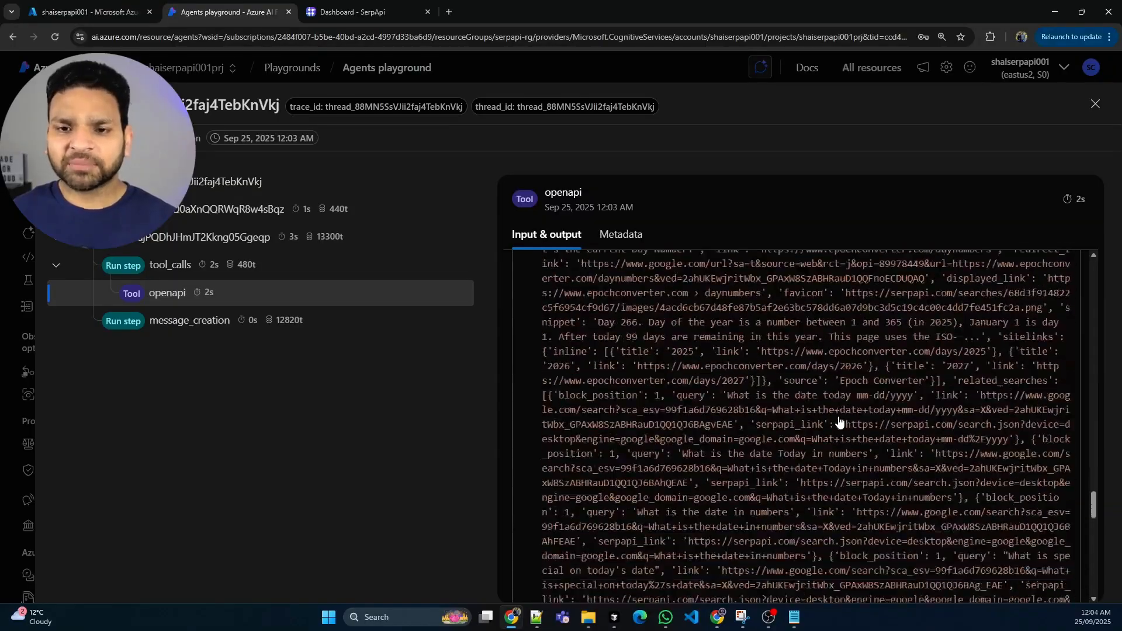
pyautogui.scroll(-1, 840, 422)
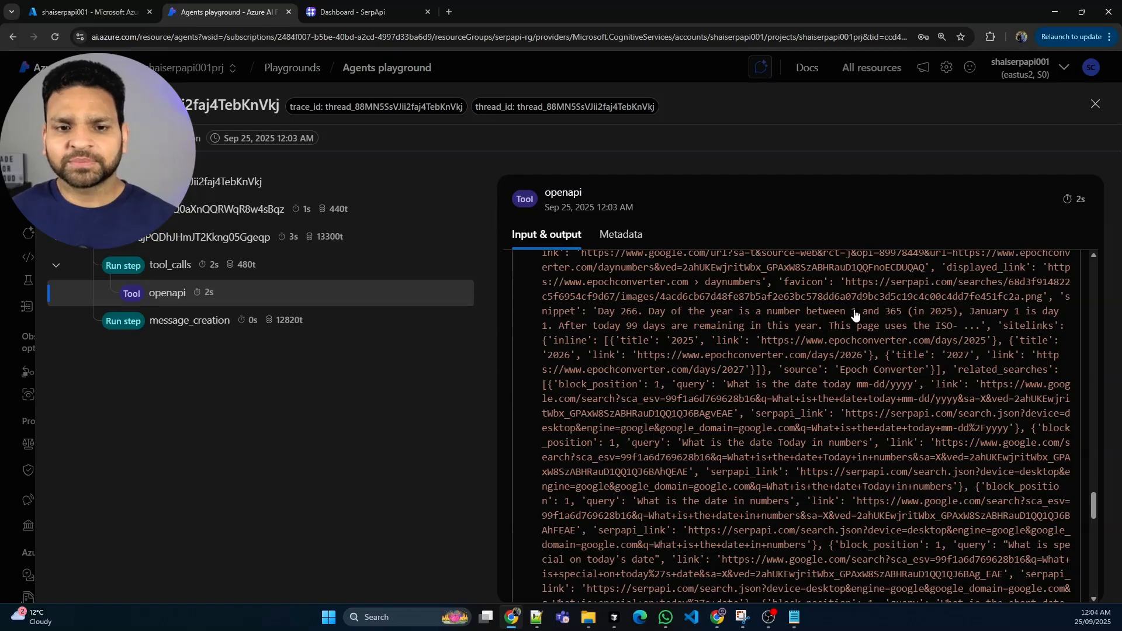
pyautogui.click(1094, 105)
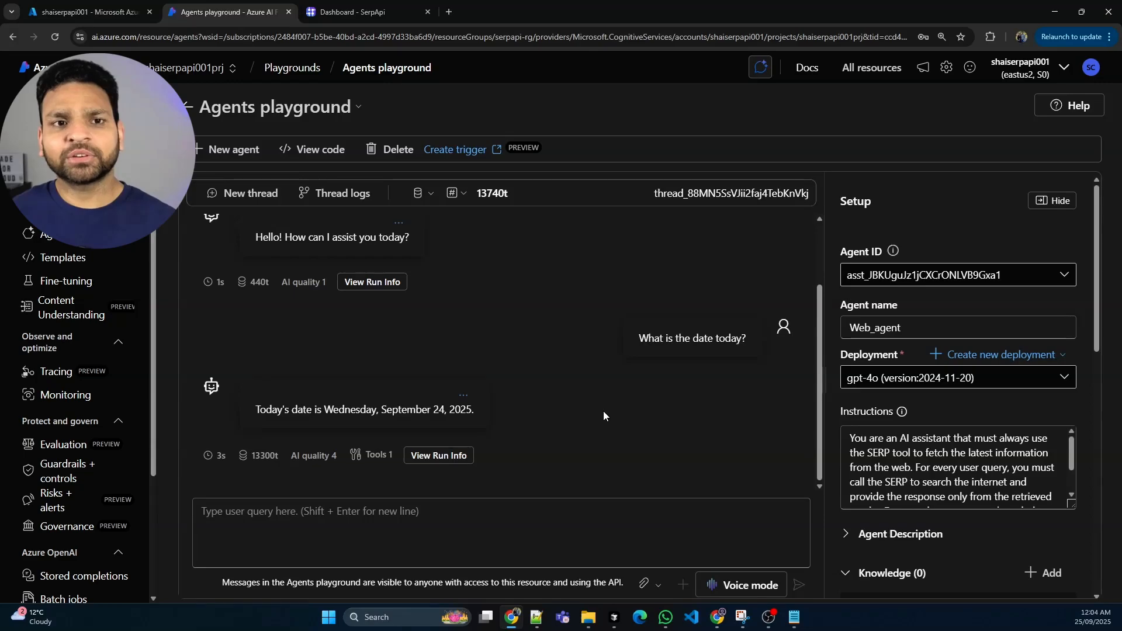
# View the agent's Python sample code and examine the project endpoint, thread creation, message and run sections
pyautogui.click(318, 150)
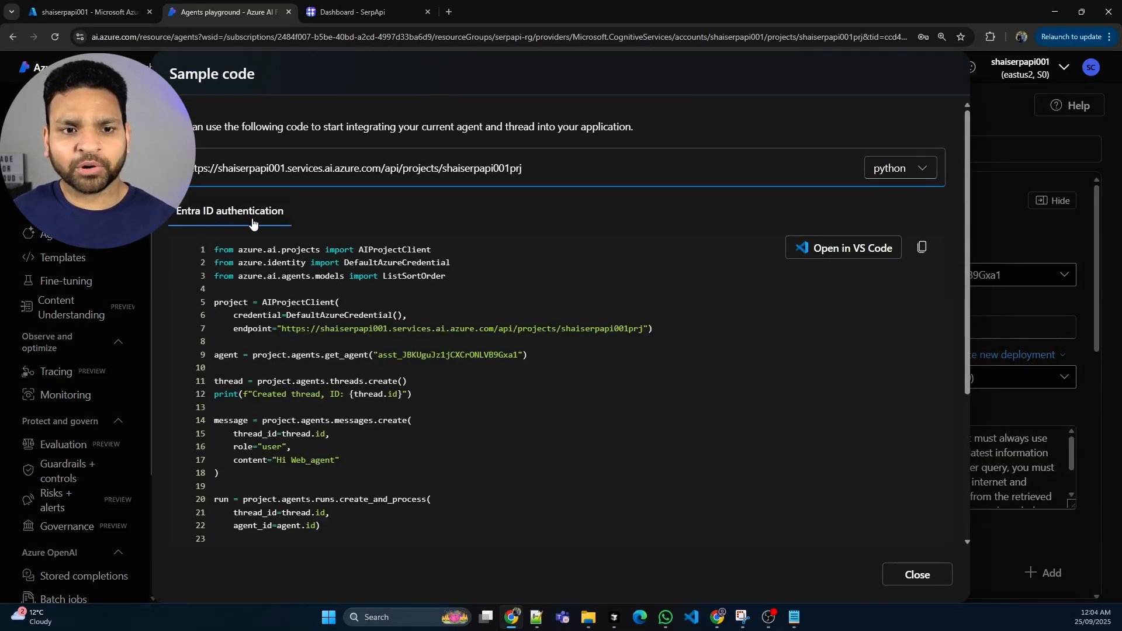
pyautogui.moveTo(540, 171); pyautogui.dragTo(195, 175)
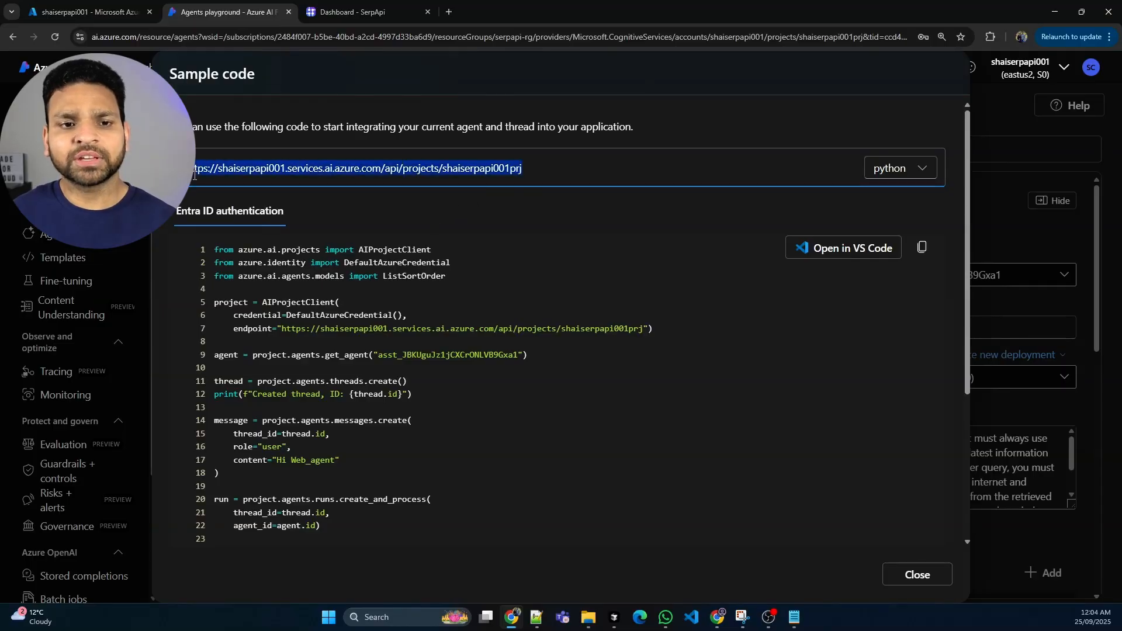
pyautogui.click(298, 206)
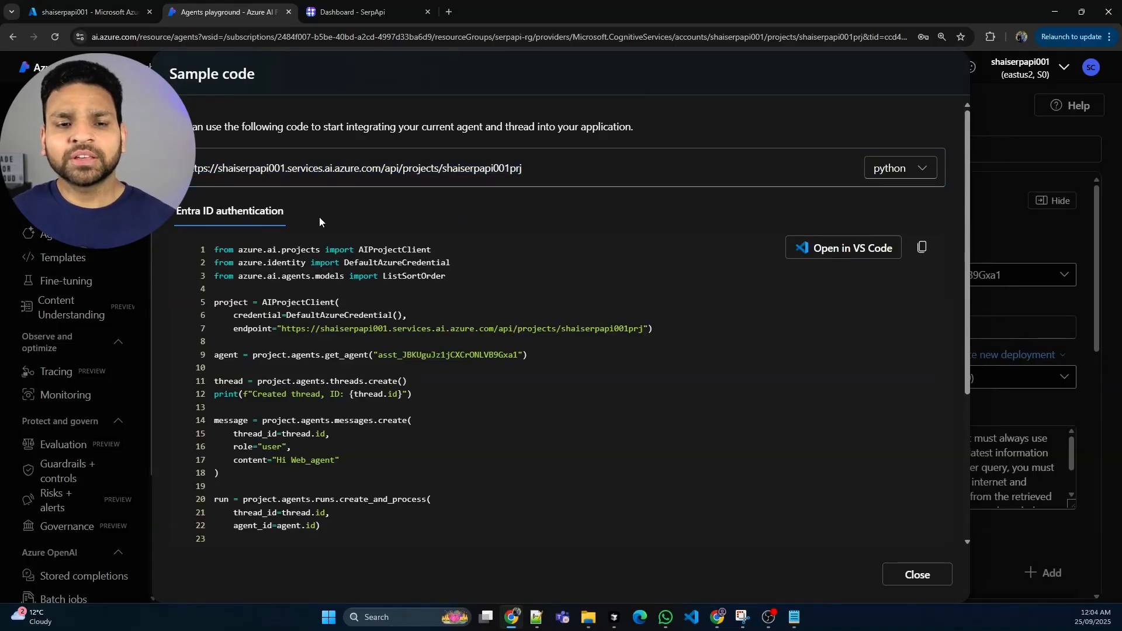
pyautogui.moveTo(512, 168); pyautogui.dragTo(215, 171)
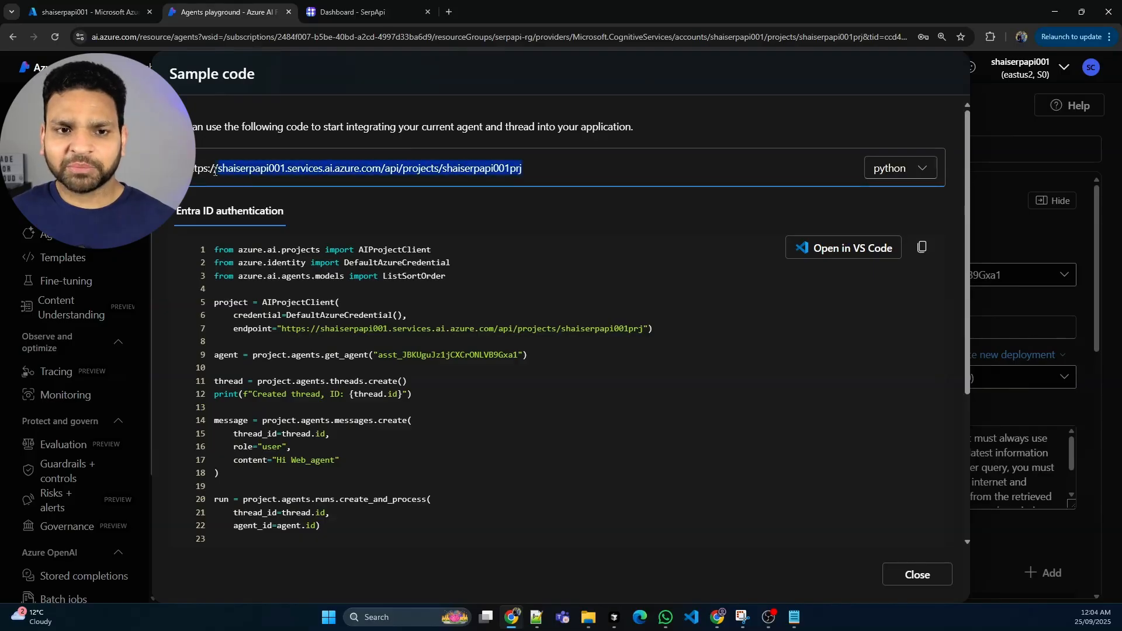
pyautogui.scroll(-4, 420, 344)
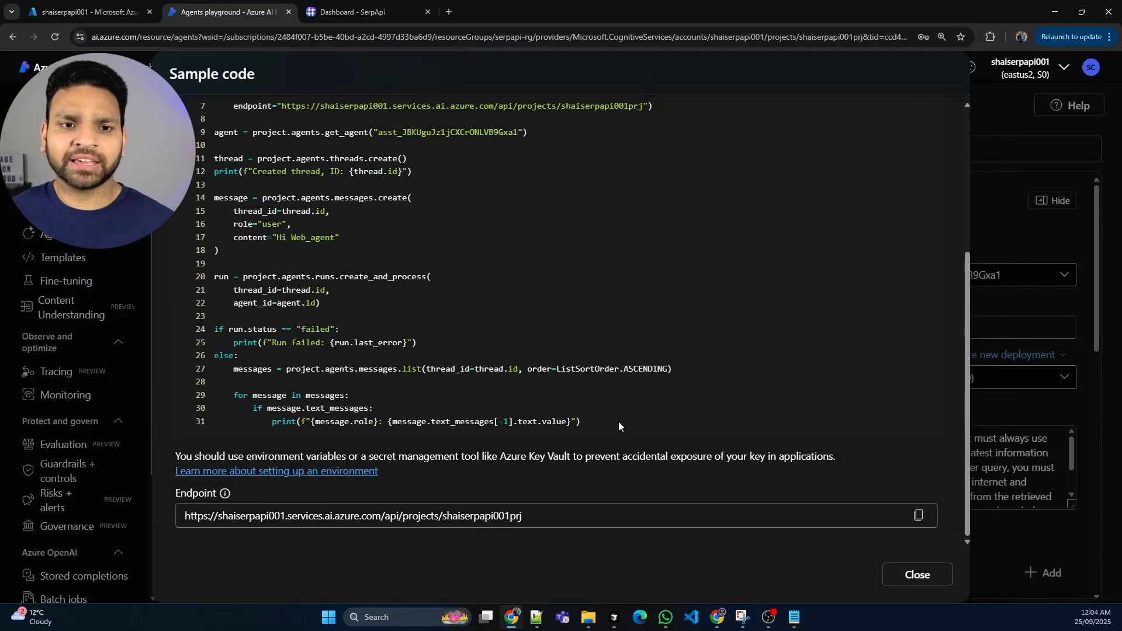
pyautogui.scroll(3, 538, 356)
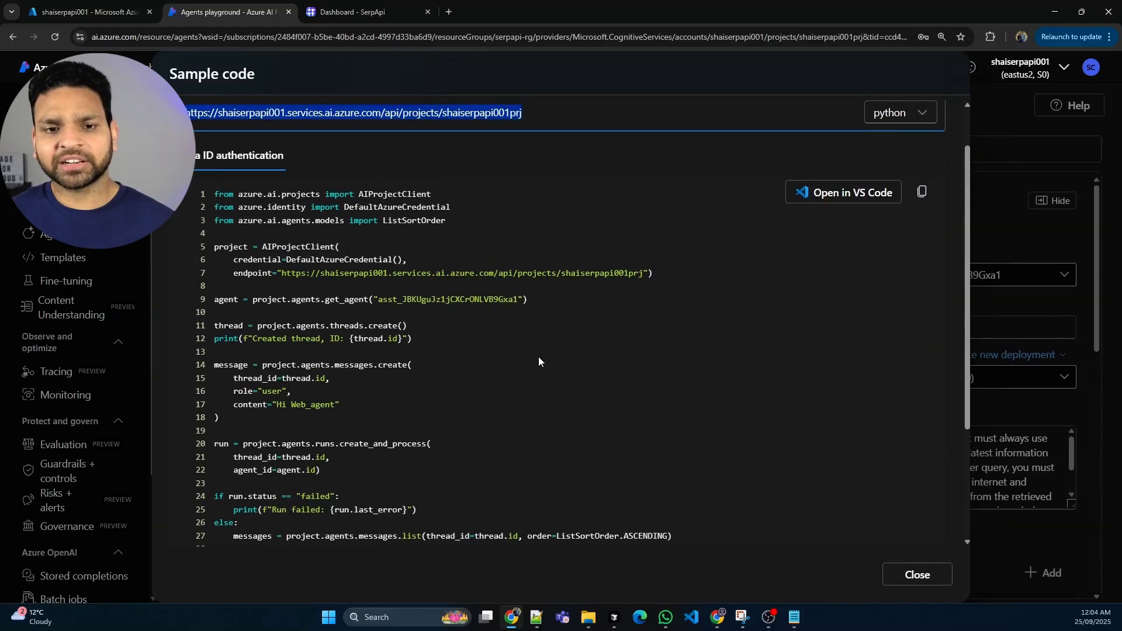